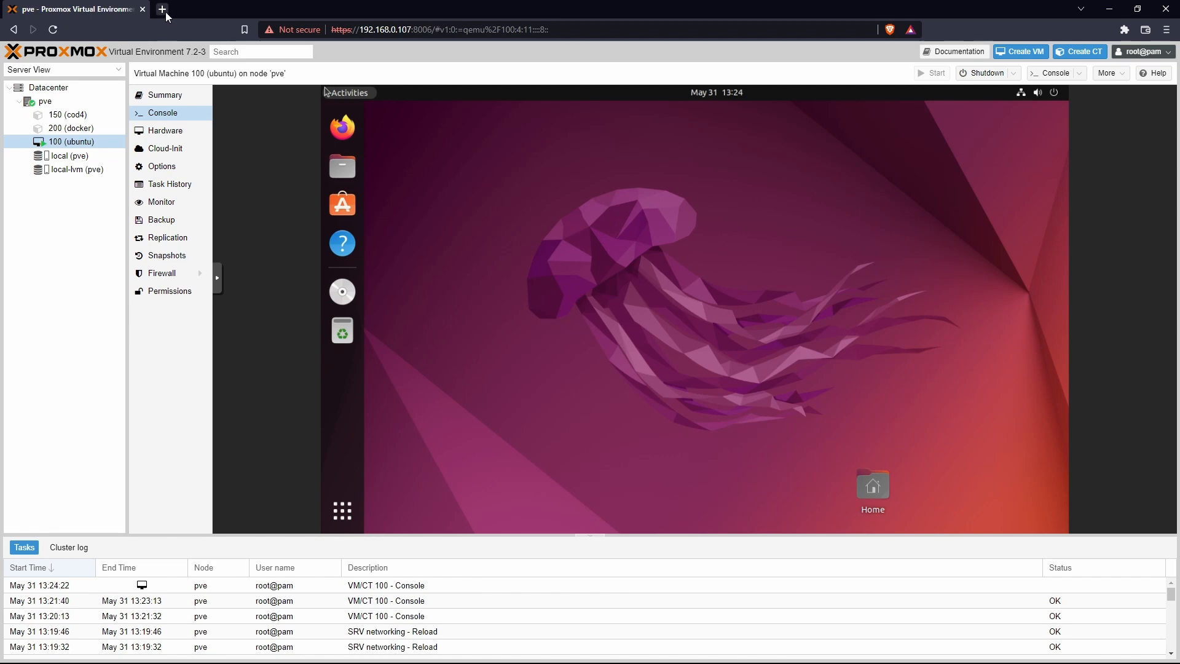
# Step: Google 'pfesne' in a new browser tab to find the official pfSense site
pyautogui.click(165, 12)
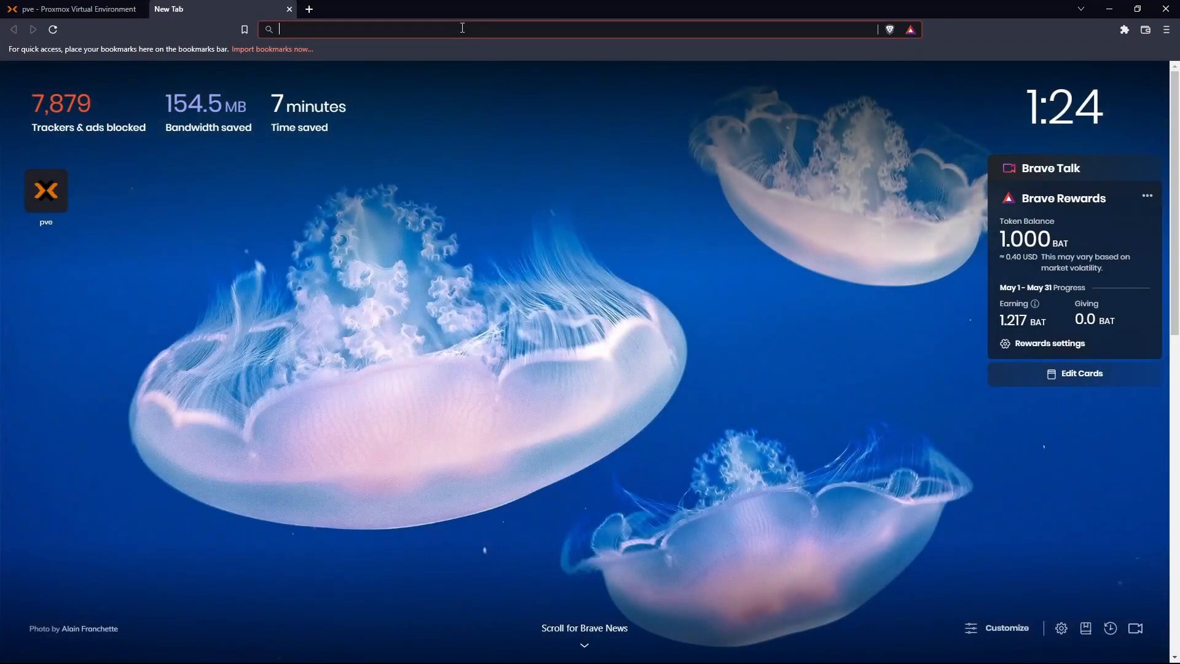
pyautogui.write('pfesne')
pyautogui.press('Return')
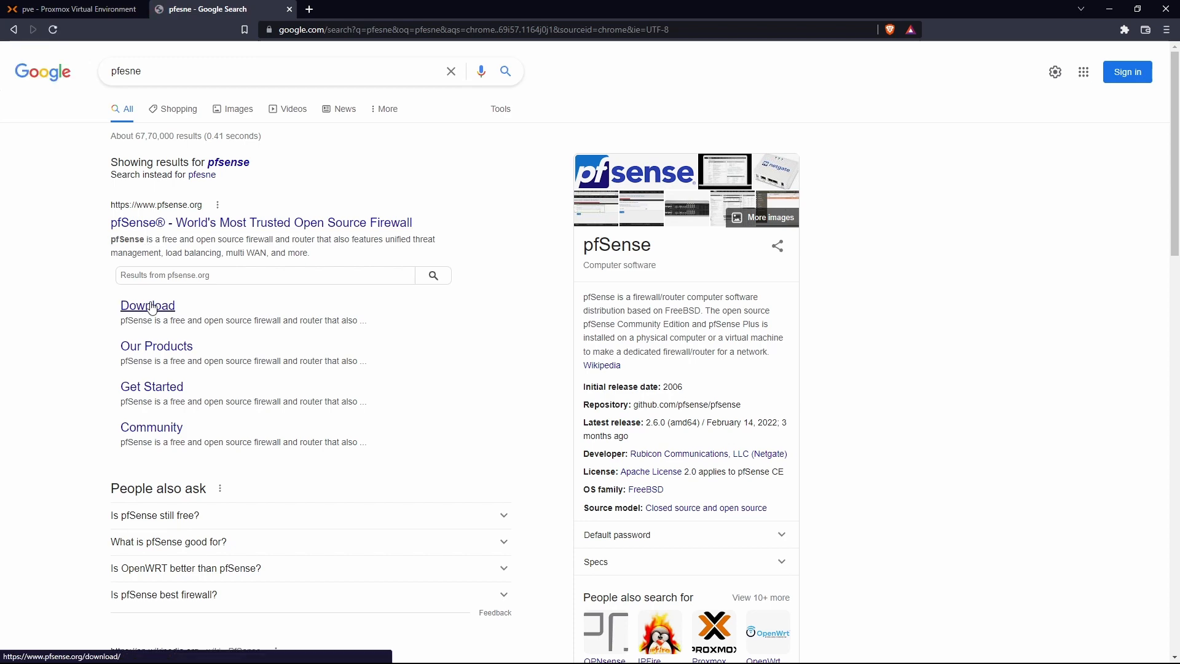
# Step: On the pfSense download page, choose AMD64 architecture and the DVD Image (ISO) installer
pyautogui.click(152, 308)
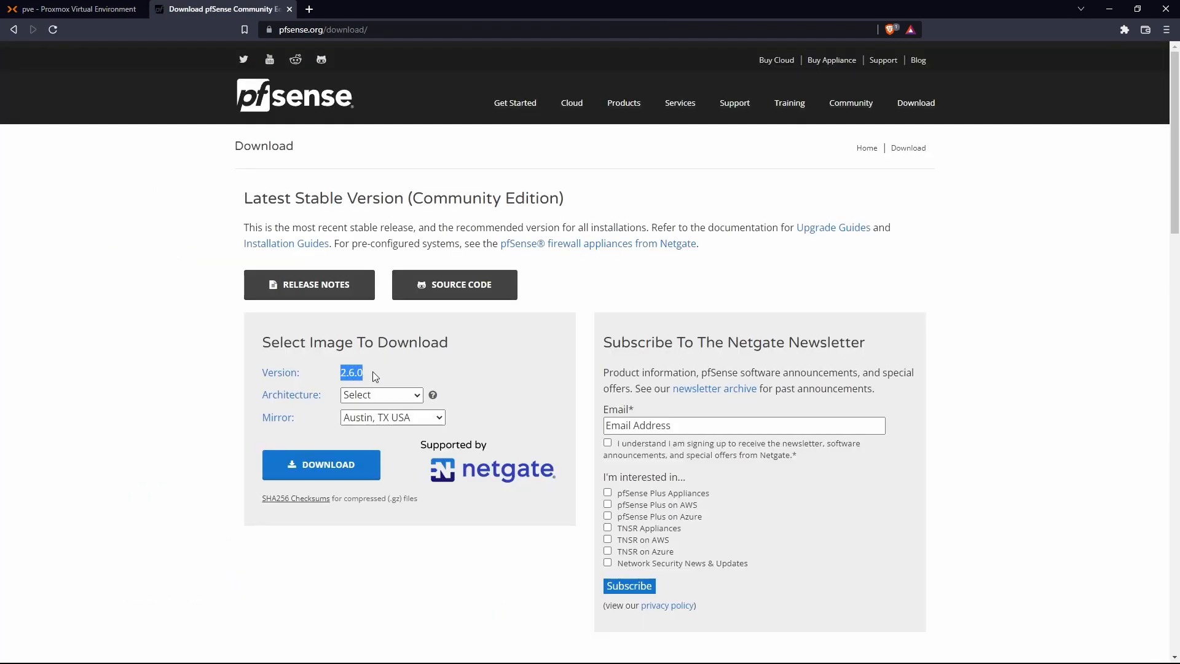
pyautogui.click(413, 396)
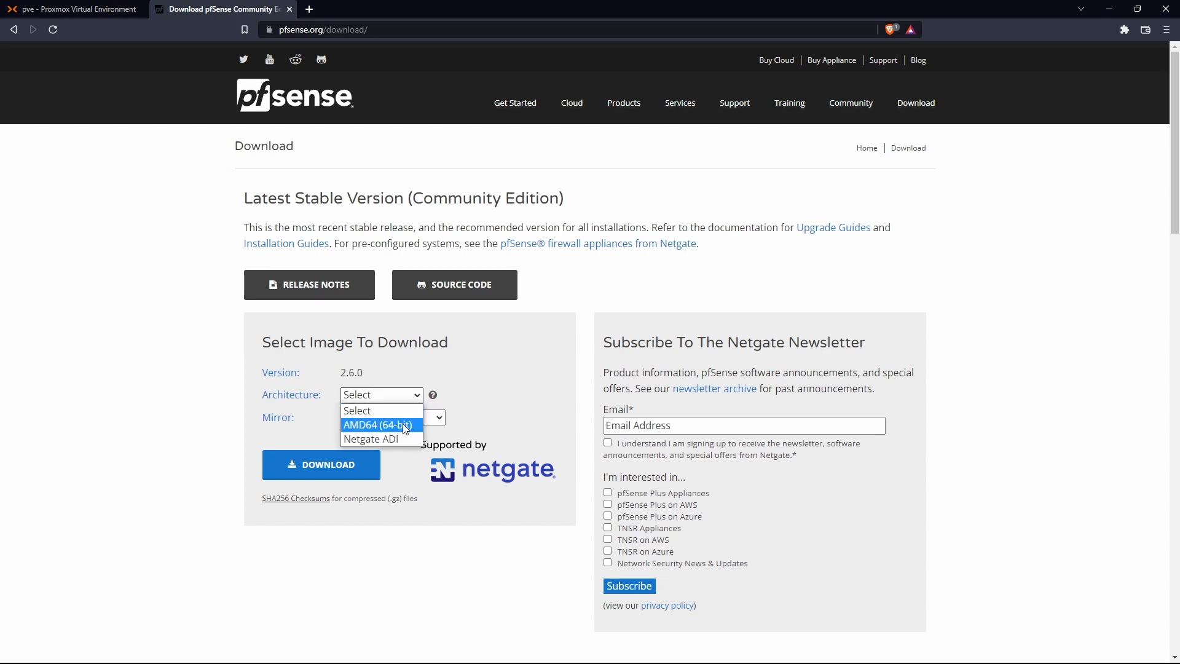
pyautogui.click(405, 429)
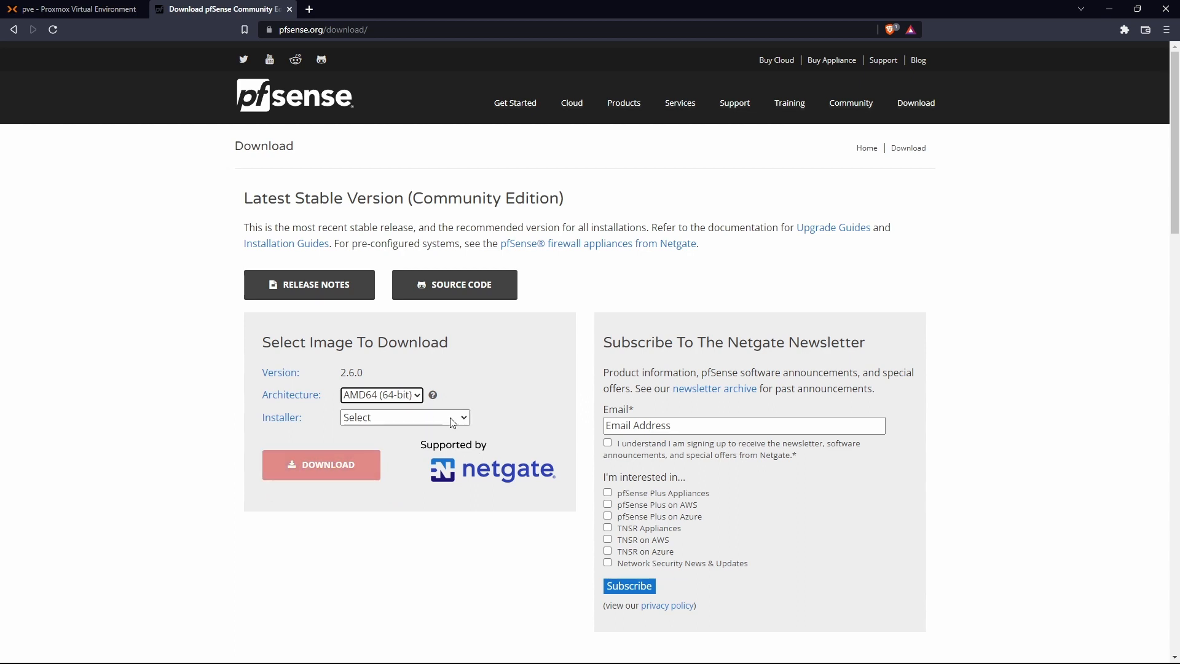
pyautogui.click(407, 421)
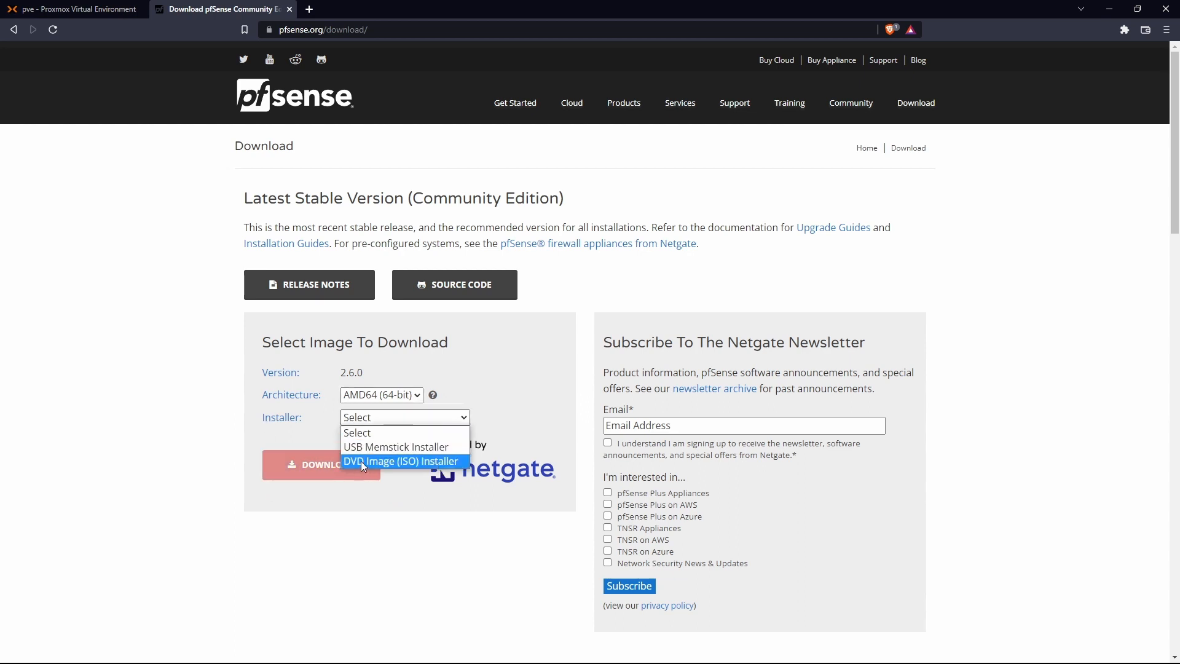
pyautogui.click(416, 462)
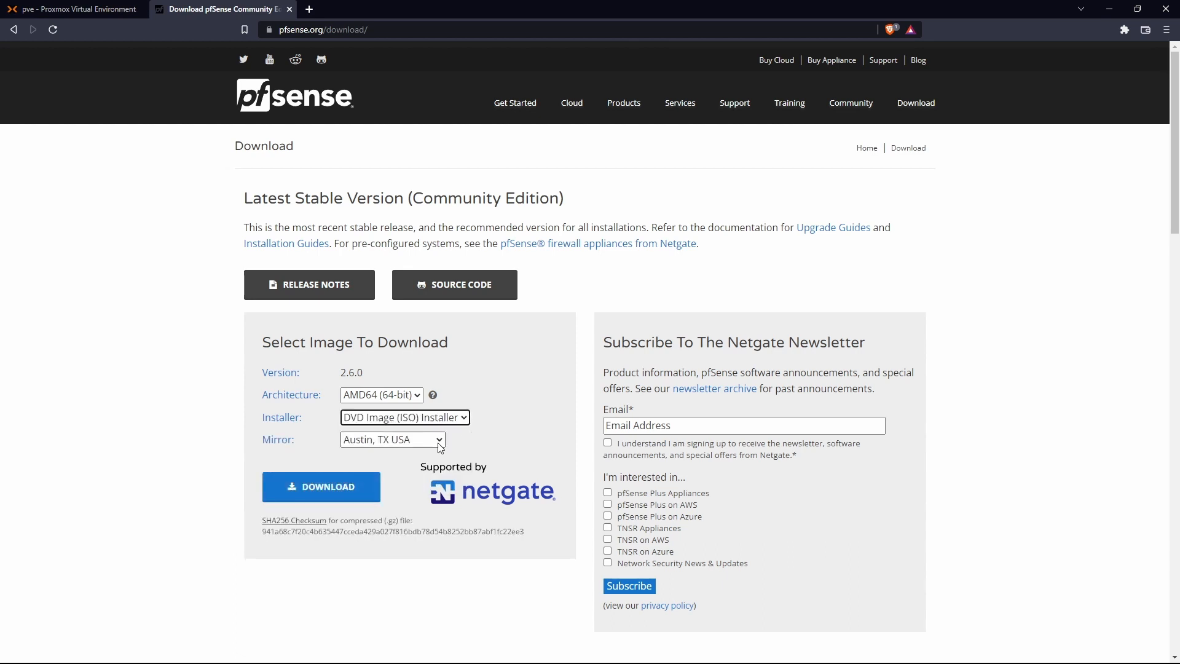
# Step: Pick the Singapore mirror and download the pfSense ISO
pyautogui.click(440, 440)
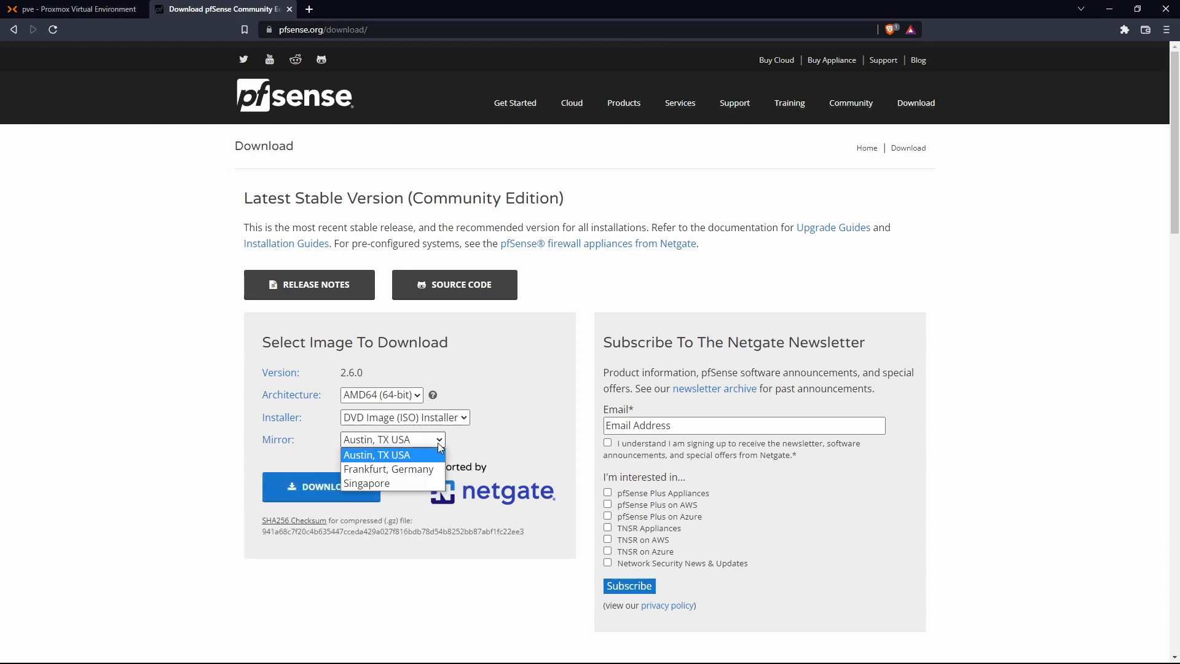
pyautogui.click(423, 483)
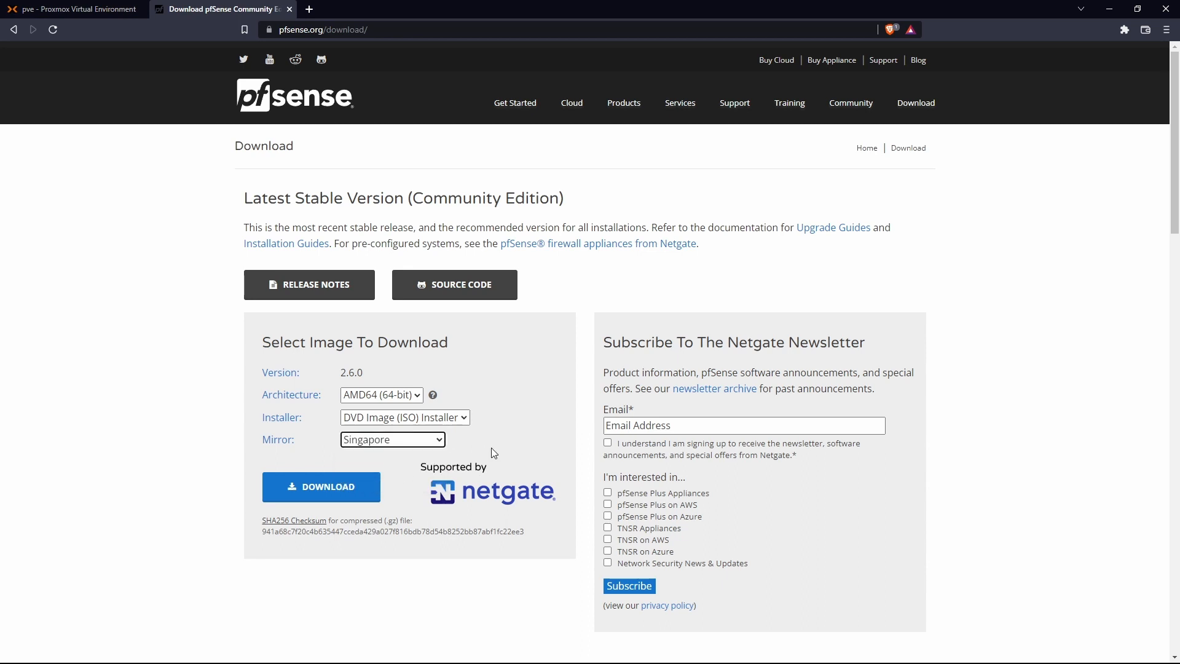
pyautogui.click(331, 485)
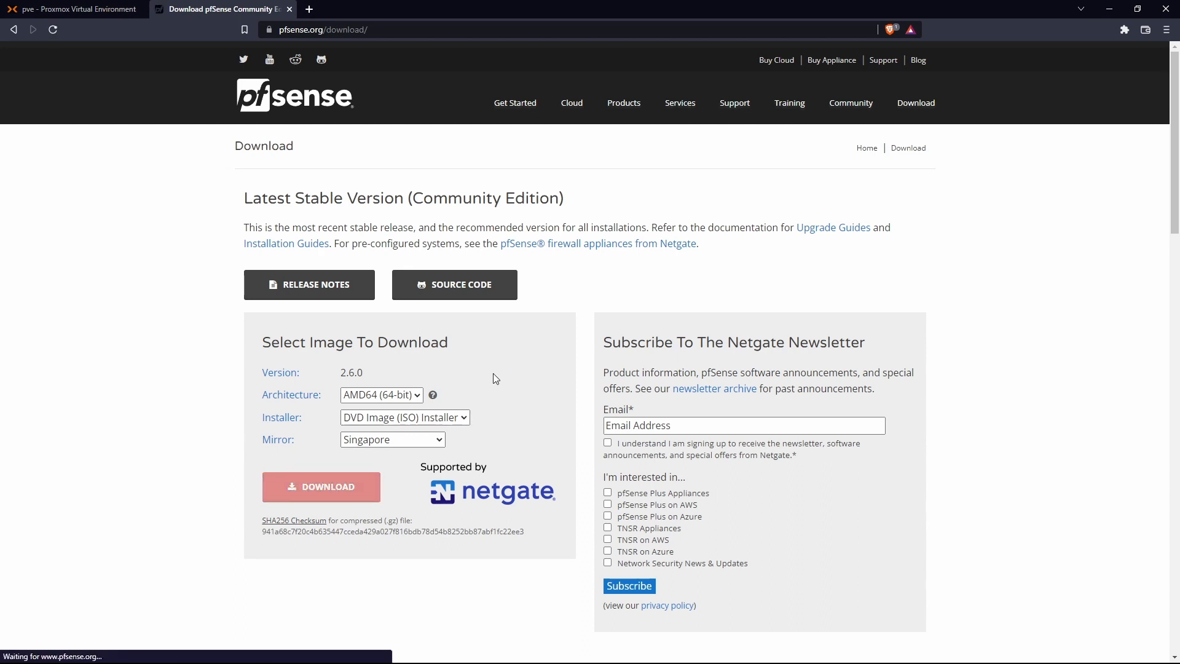
pyautogui.click(309, 9)
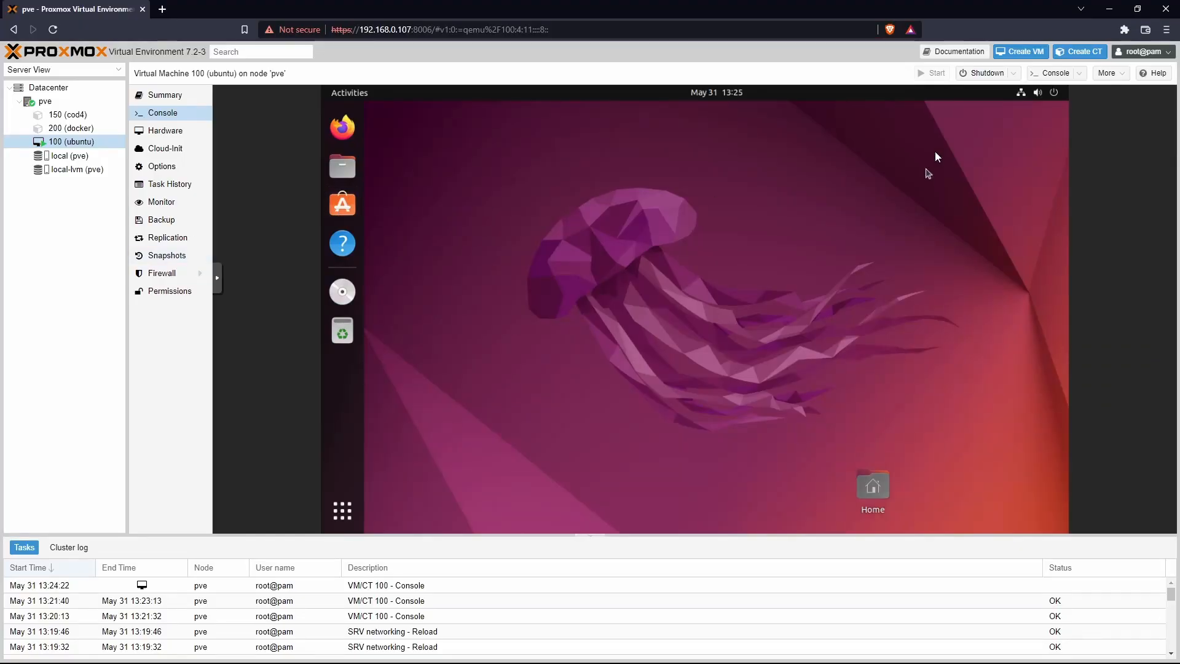
# Step: Start a new VM with ID 120 and the name pfsense
pyautogui.click(1035, 52)
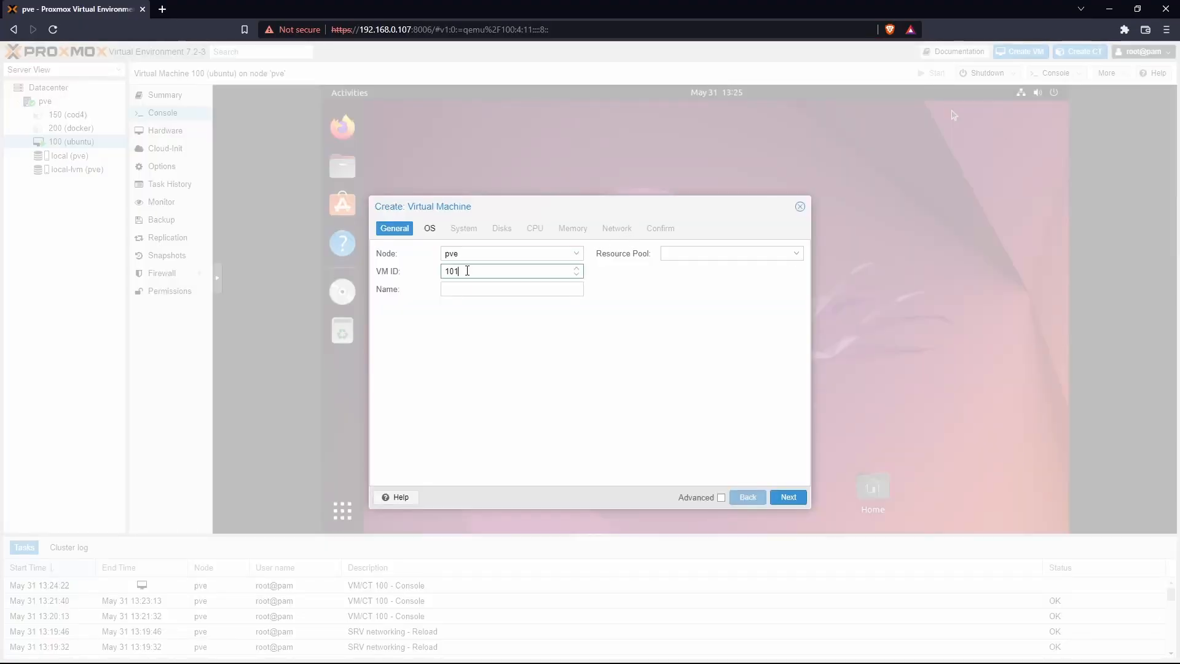
pyautogui.moveTo(469, 271); pyautogui.dragTo(432, 278)
pyautogui.write('120')
pyautogui.press('Tab')
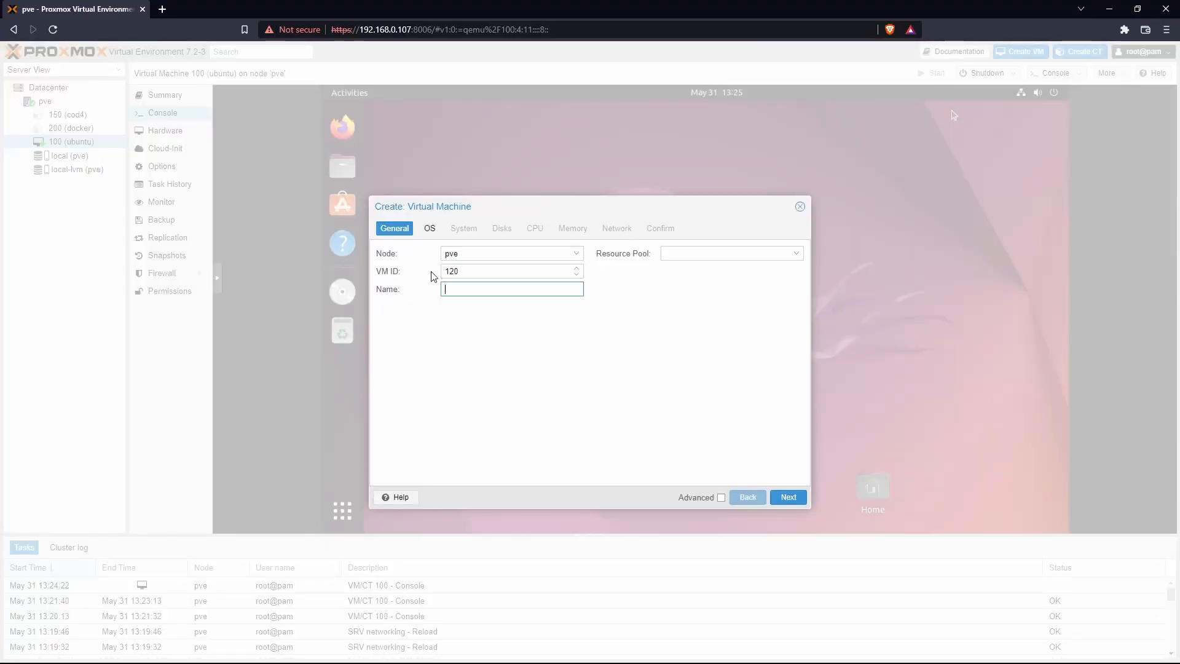
pyautogui.write('pf')
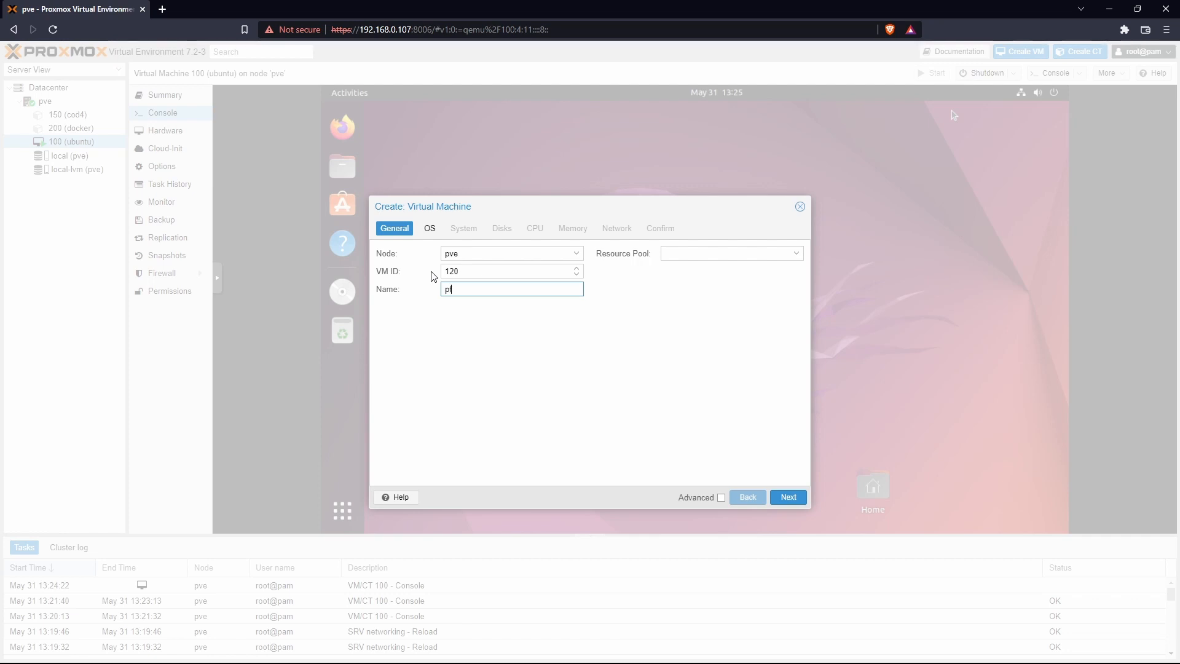
pyautogui.write('sense')
# Step: Set the pfSense-CE-2.6.0 ISO as the VM's boot image
pyautogui.click(788, 496)
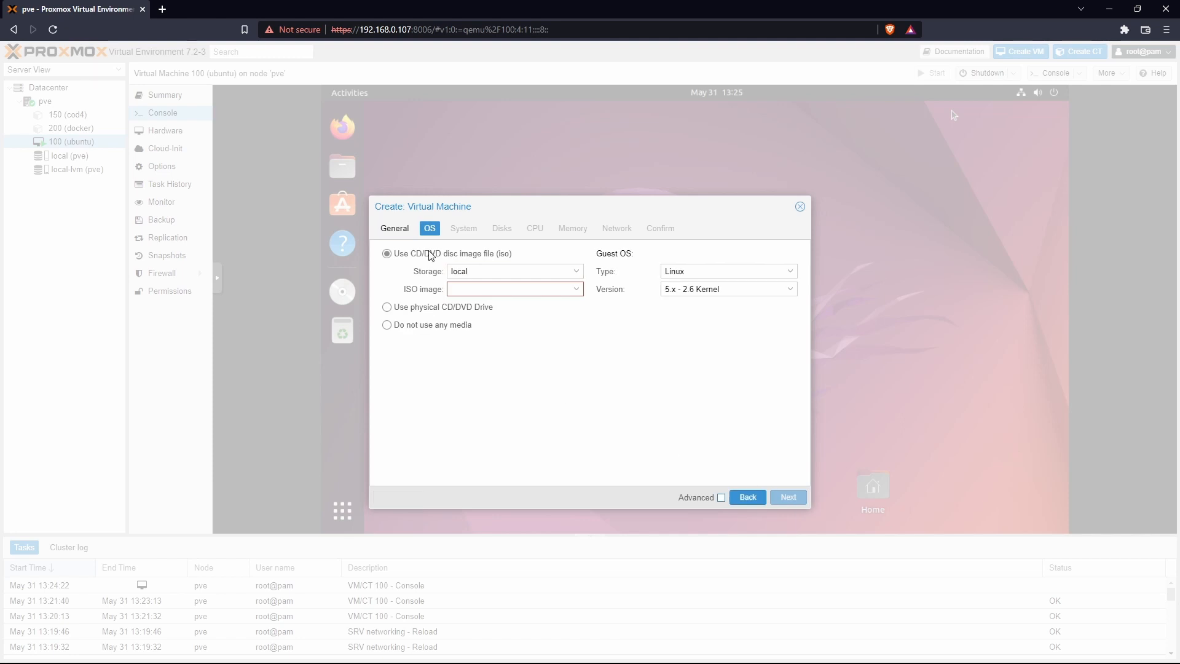
pyautogui.click(576, 288)
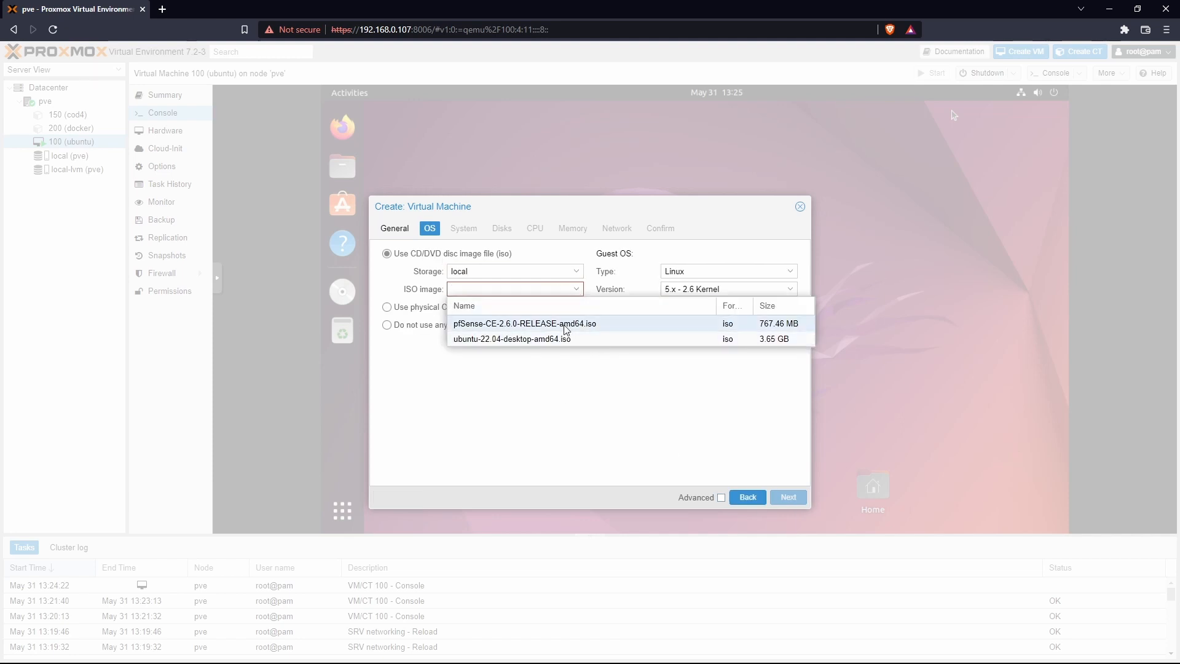
pyautogui.click(567, 330)
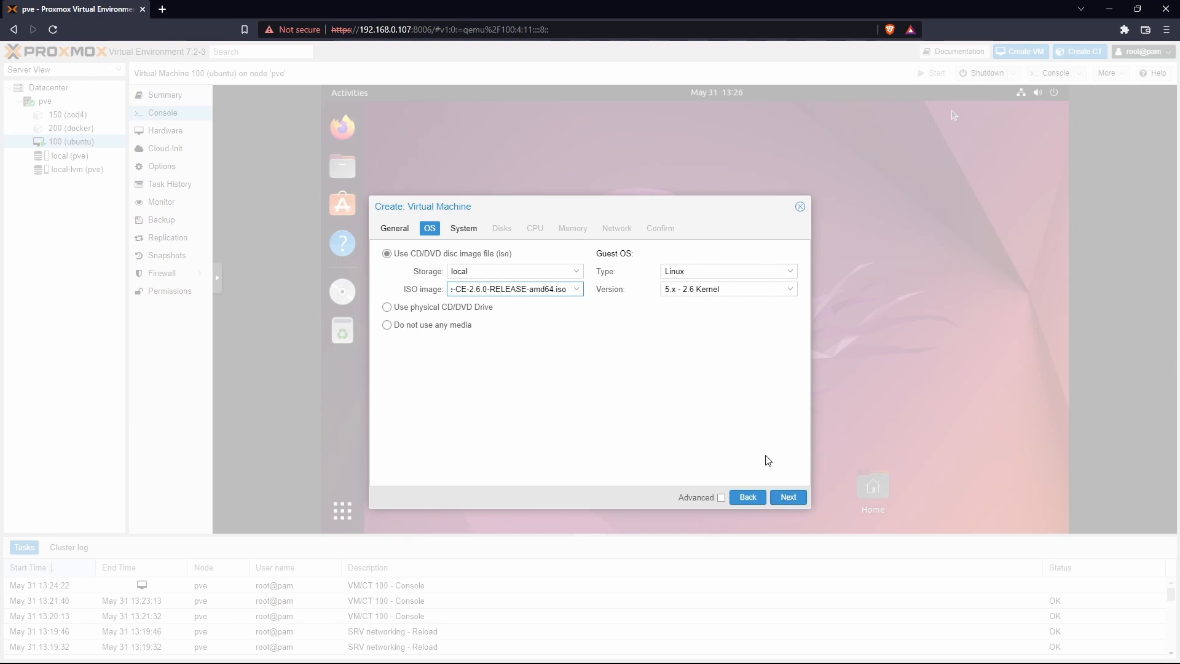
pyautogui.click(788, 499)
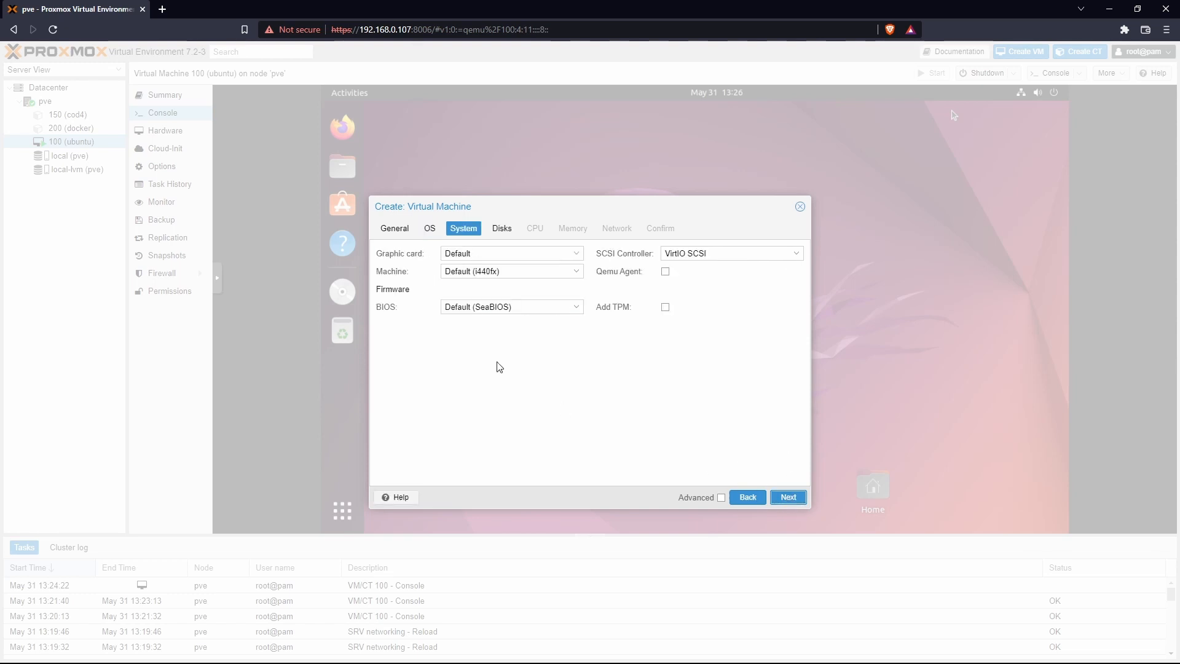
# Step: Give the VM a 20 GiB disk
pyautogui.click(789, 498)
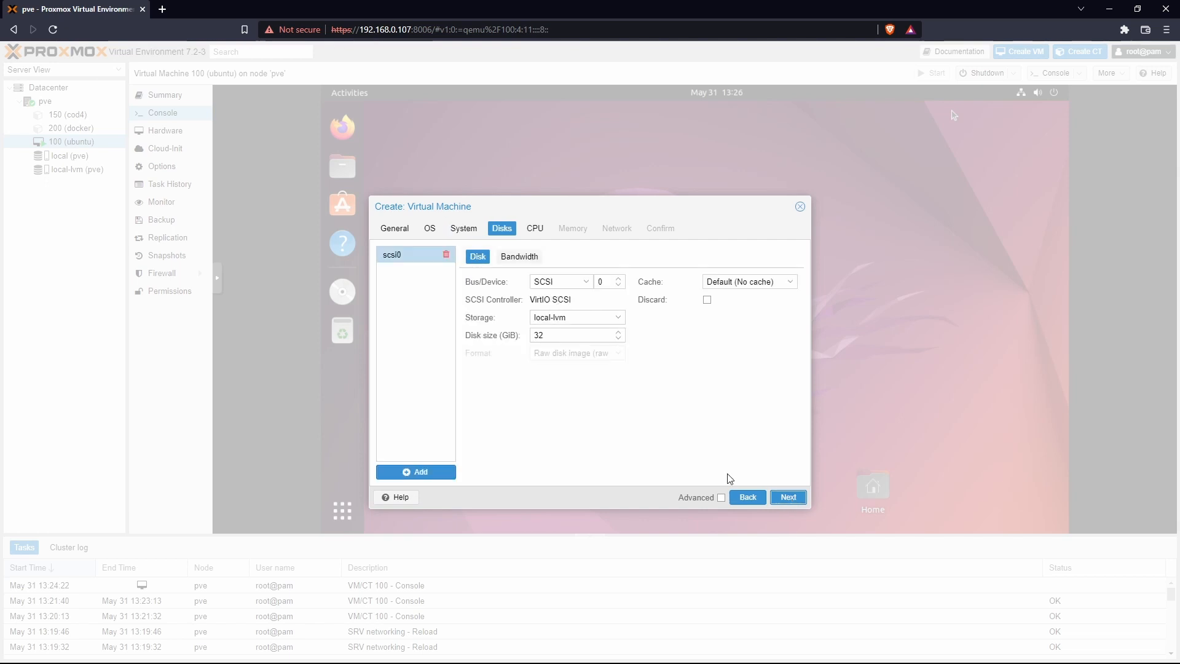
pyautogui.doubleClick(543, 334)
pyautogui.write('2')
pyautogui.click(639, 389)
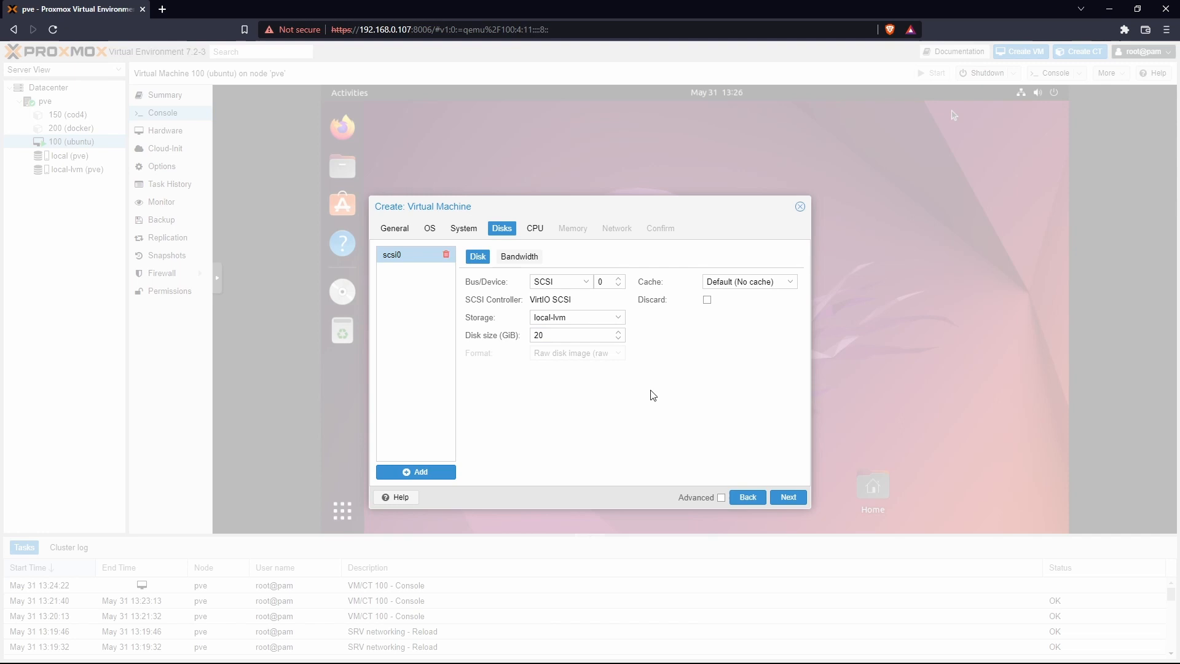
# Step: Keep 1 core, 2048 MiB memory and bridge vmbr0, then create the VM
pyautogui.click(789, 496)
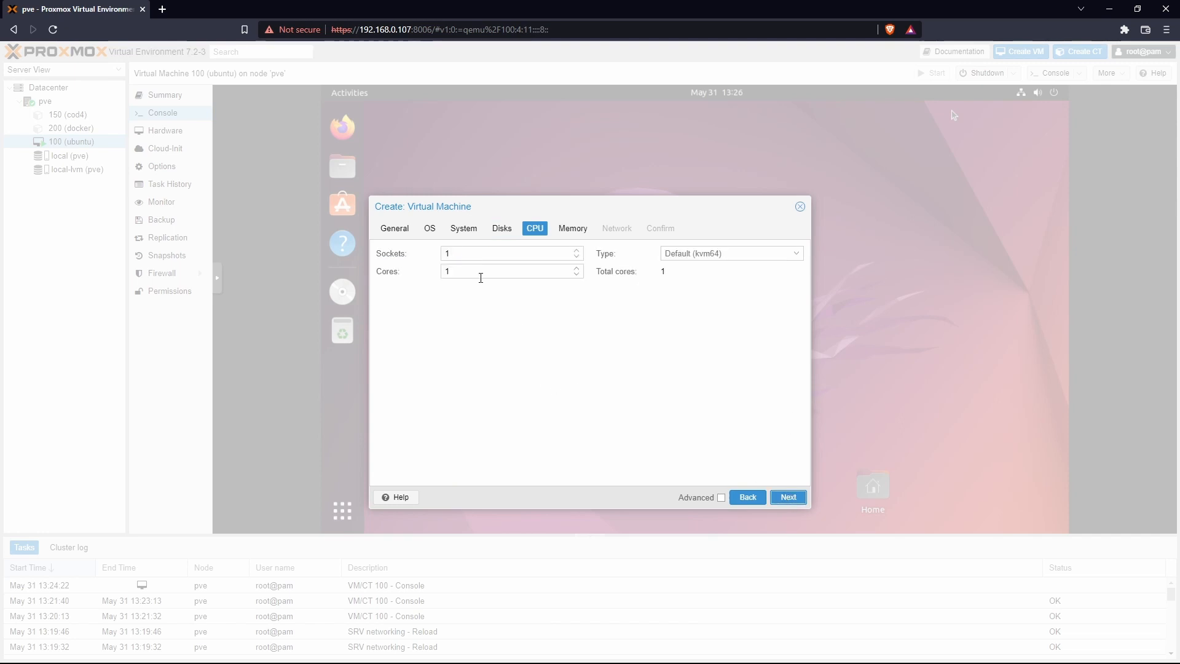
pyautogui.click(785, 499)
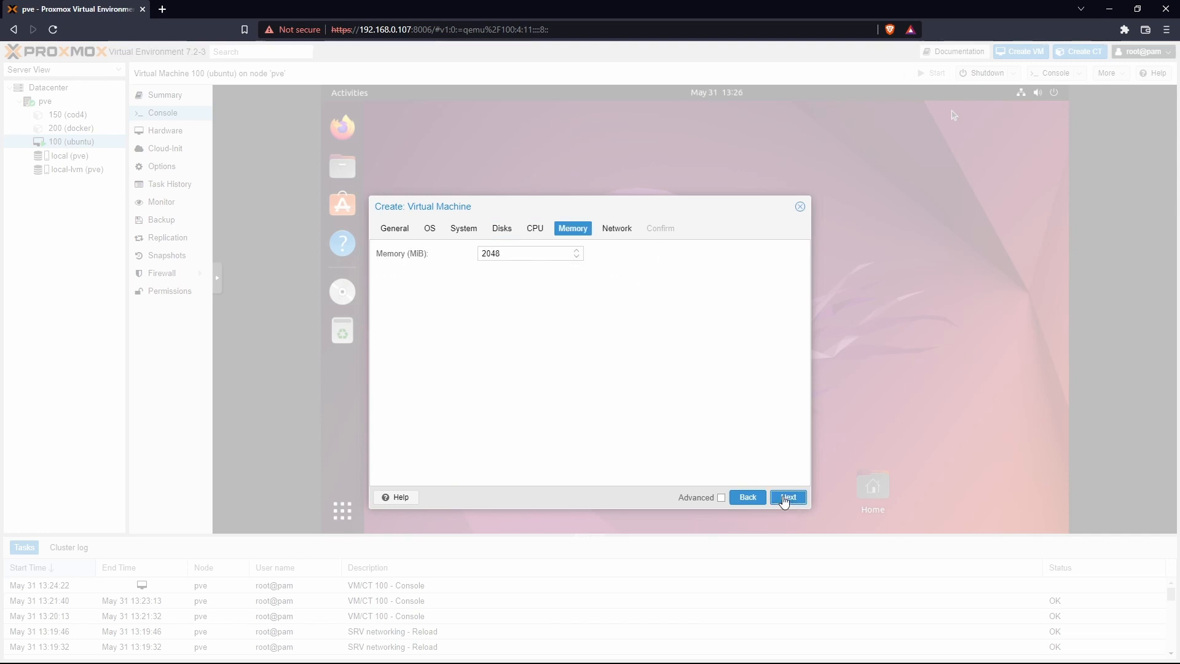
pyautogui.doubleClick(484, 254)
pyautogui.click(554, 344)
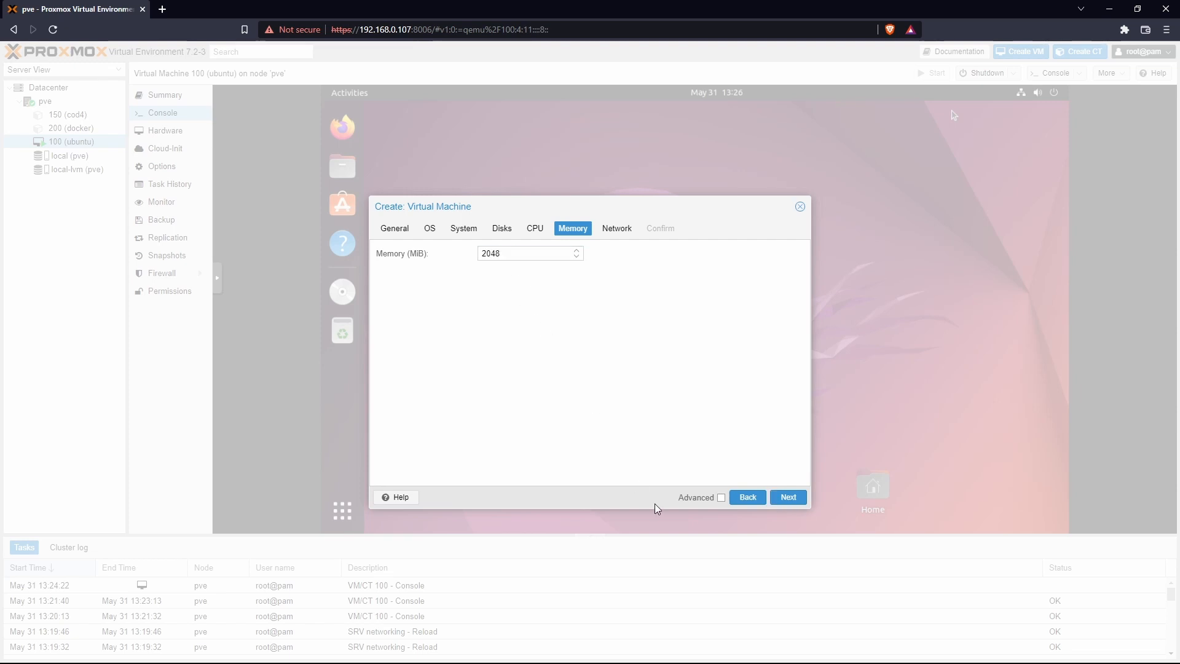
pyautogui.click(788, 496)
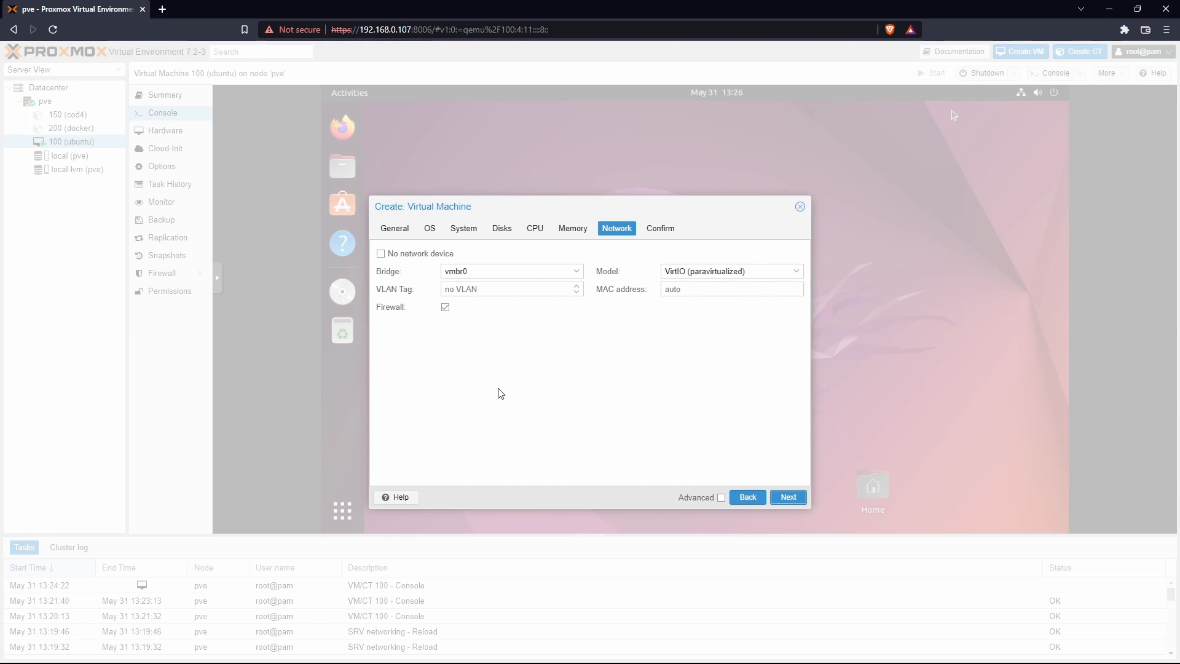
pyautogui.click(793, 498)
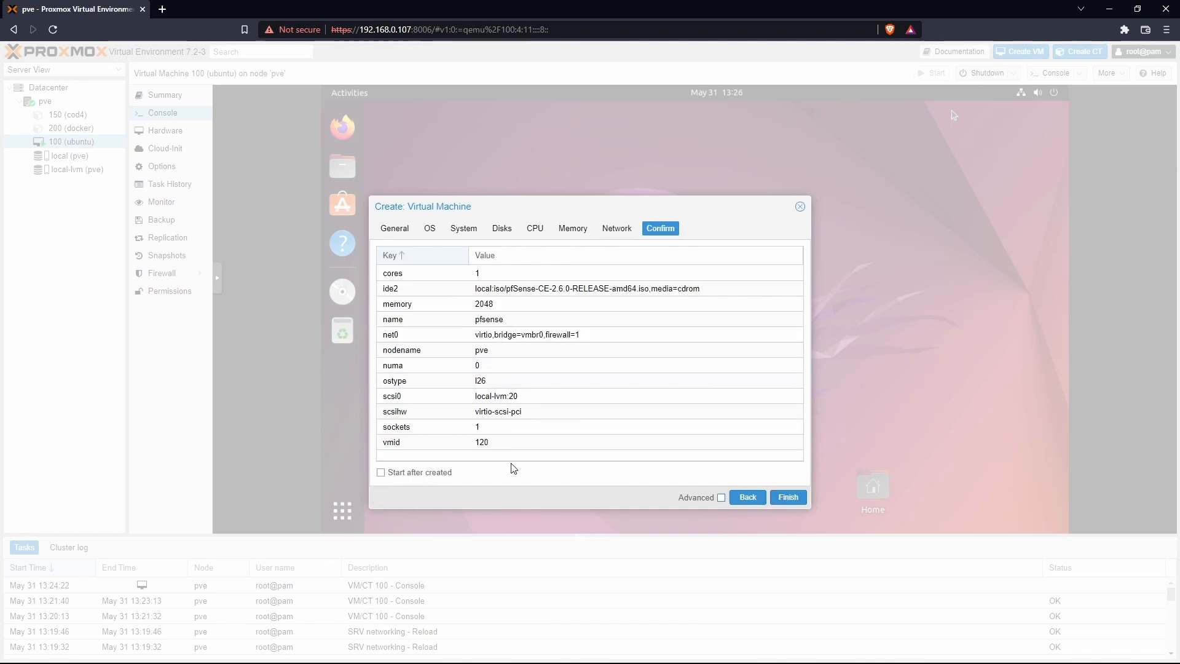
pyautogui.click(788, 497)
# Step: Add a network device on bridge vmbr1 to VM 120, then check net0 and net1
pyautogui.click(81, 157)
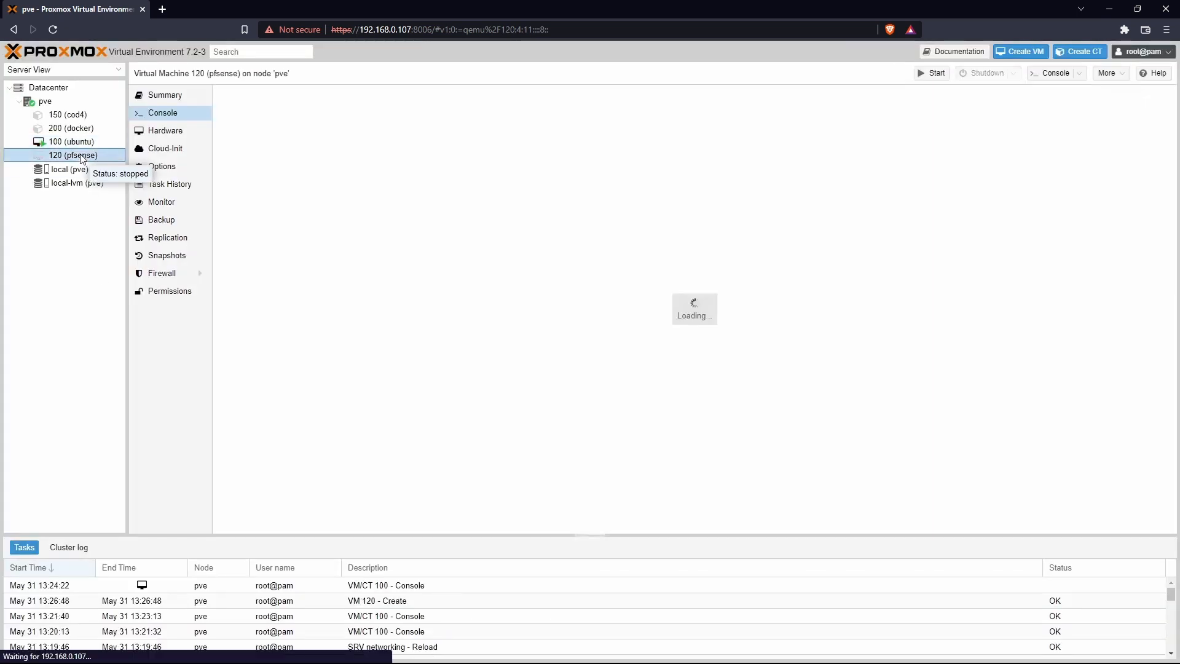
pyautogui.click(154, 131)
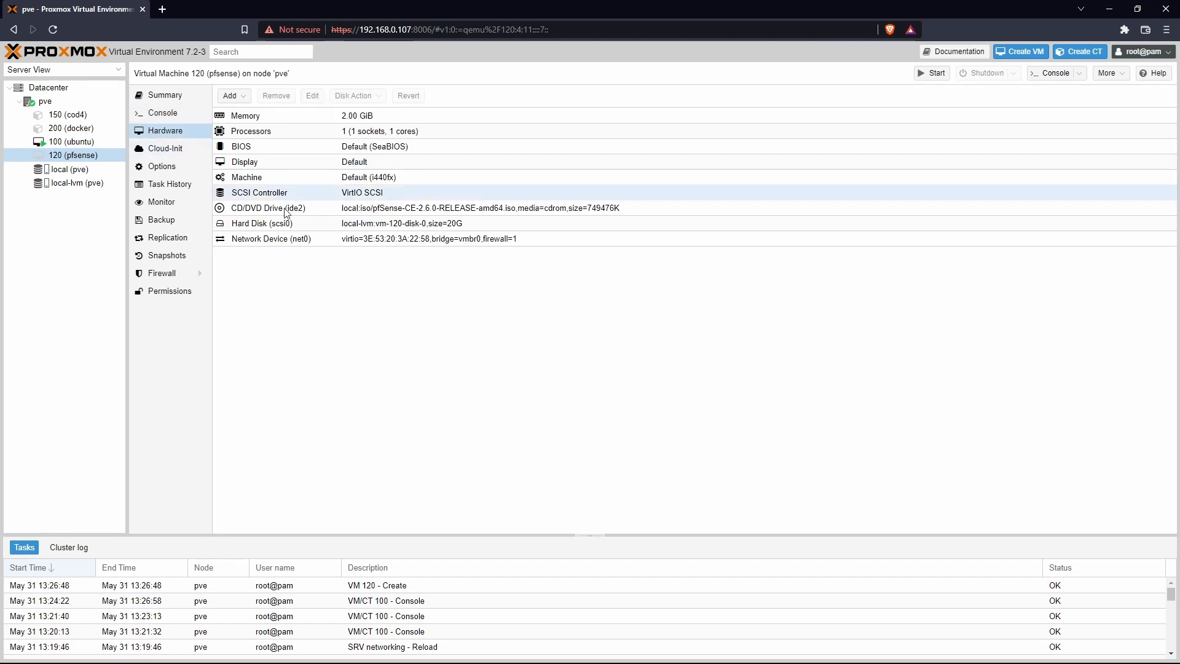
pyautogui.click(232, 95)
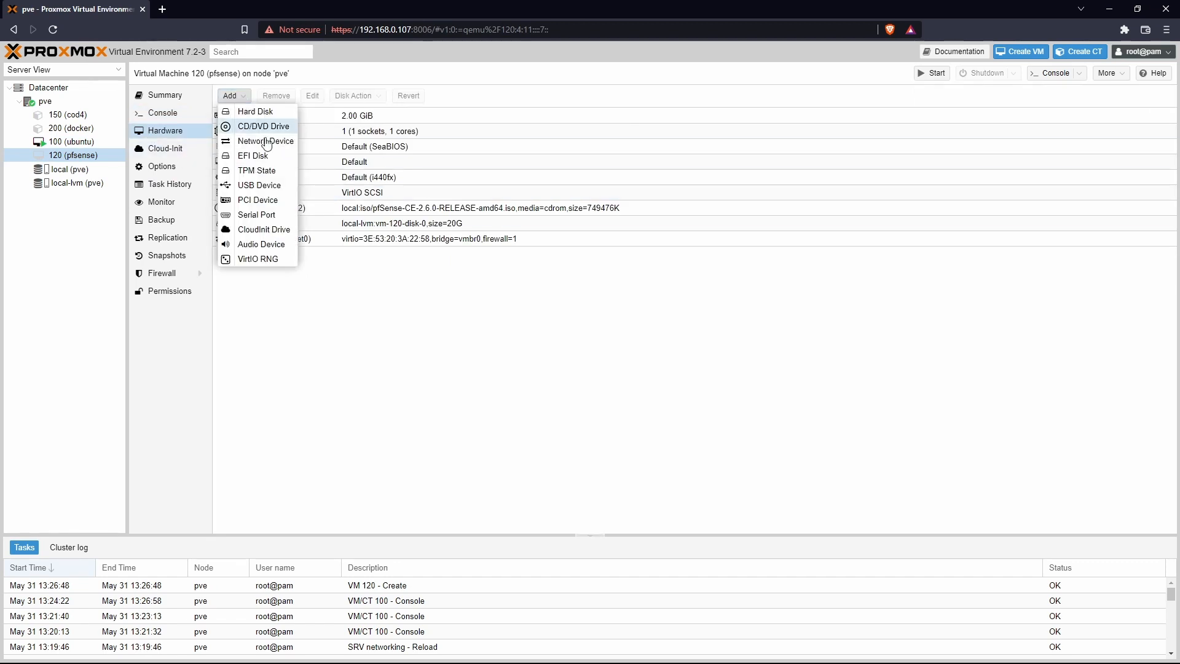
pyautogui.click(266, 141)
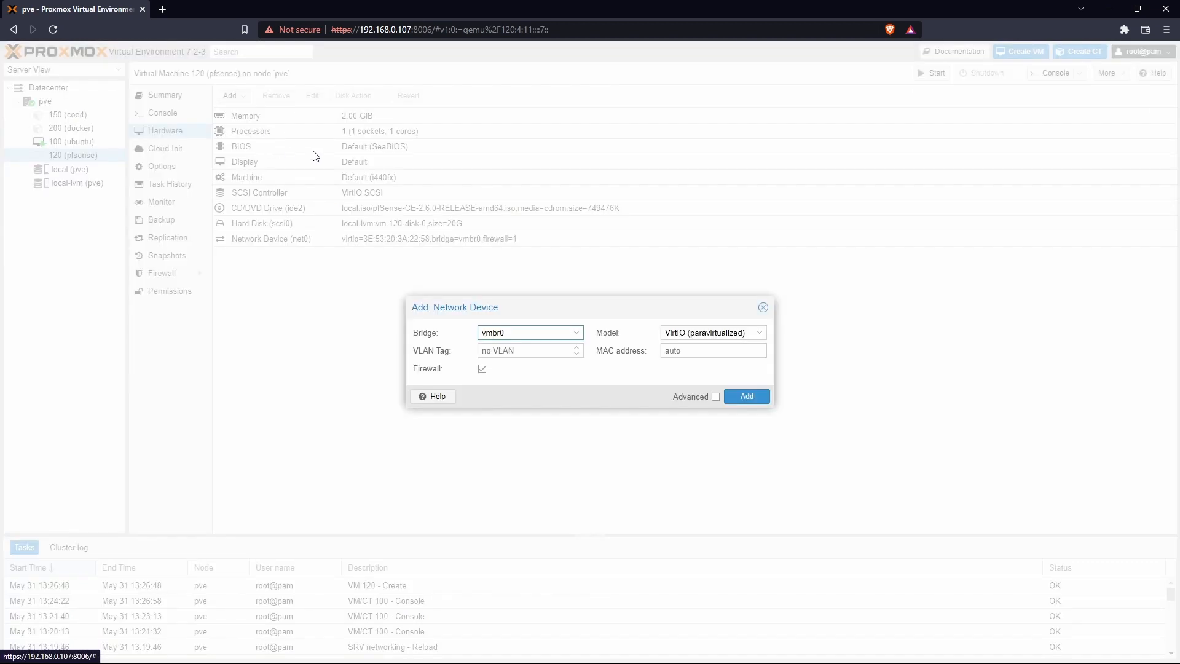
pyautogui.click(577, 337)
pyautogui.click(518, 384)
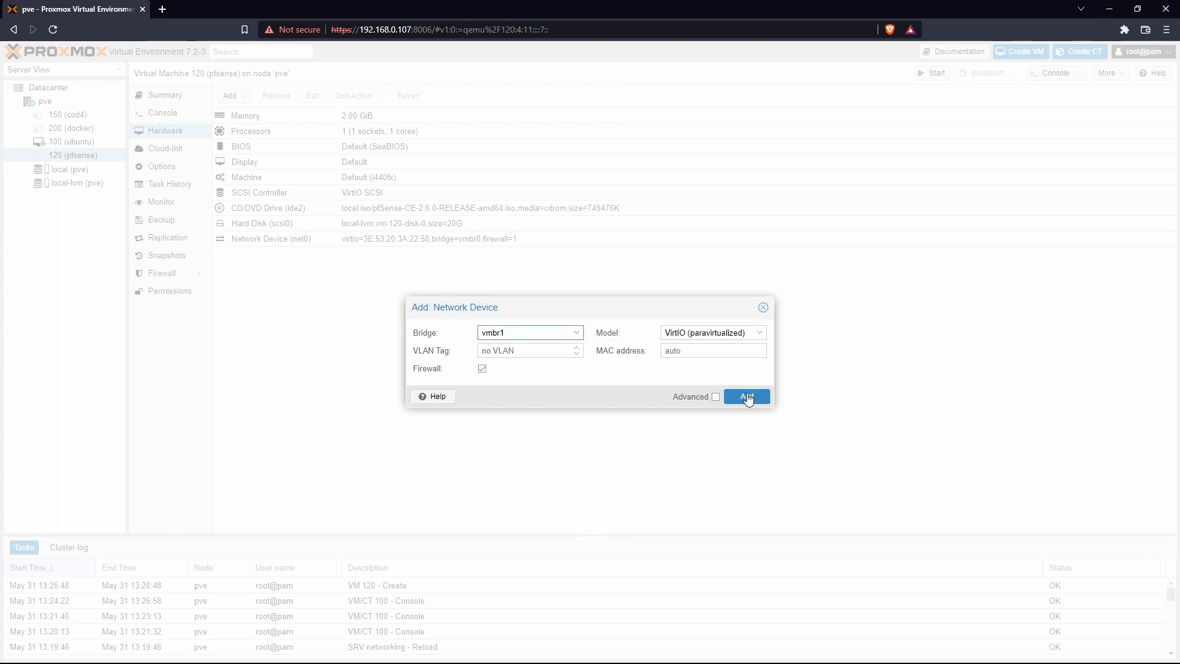
pyautogui.click(747, 397)
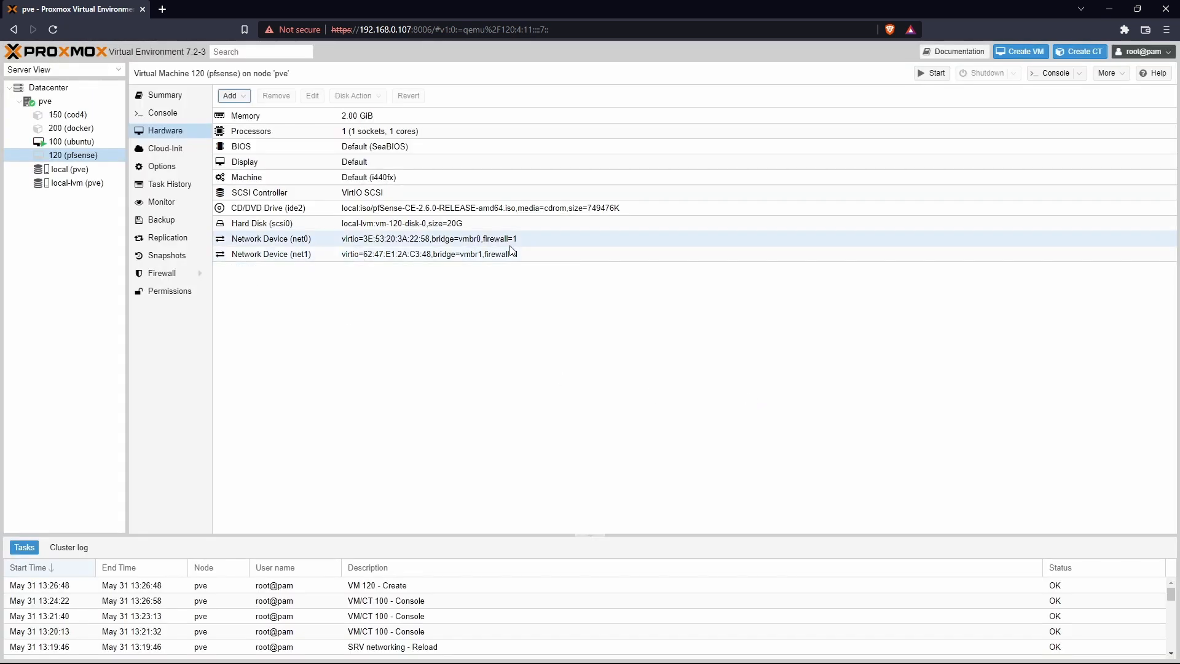
pyautogui.click(469, 244)
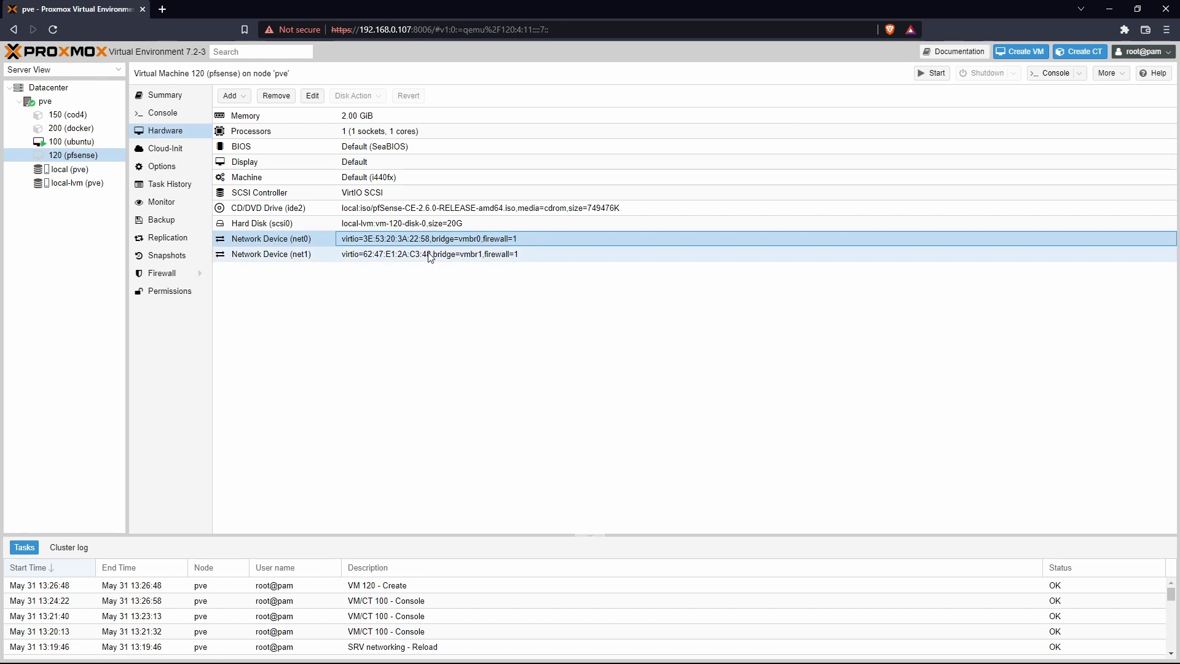
pyautogui.click(465, 256)
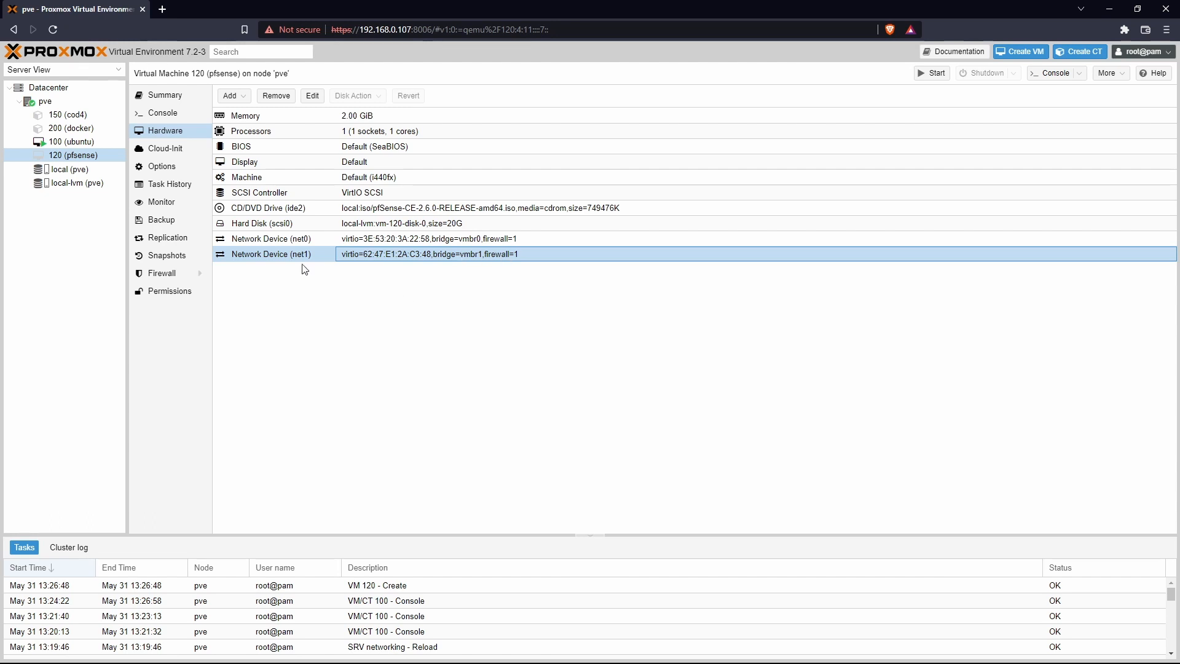
# Step: Start VM 120 from its console and accept the pfSense copyright notice
pyautogui.click(185, 117)
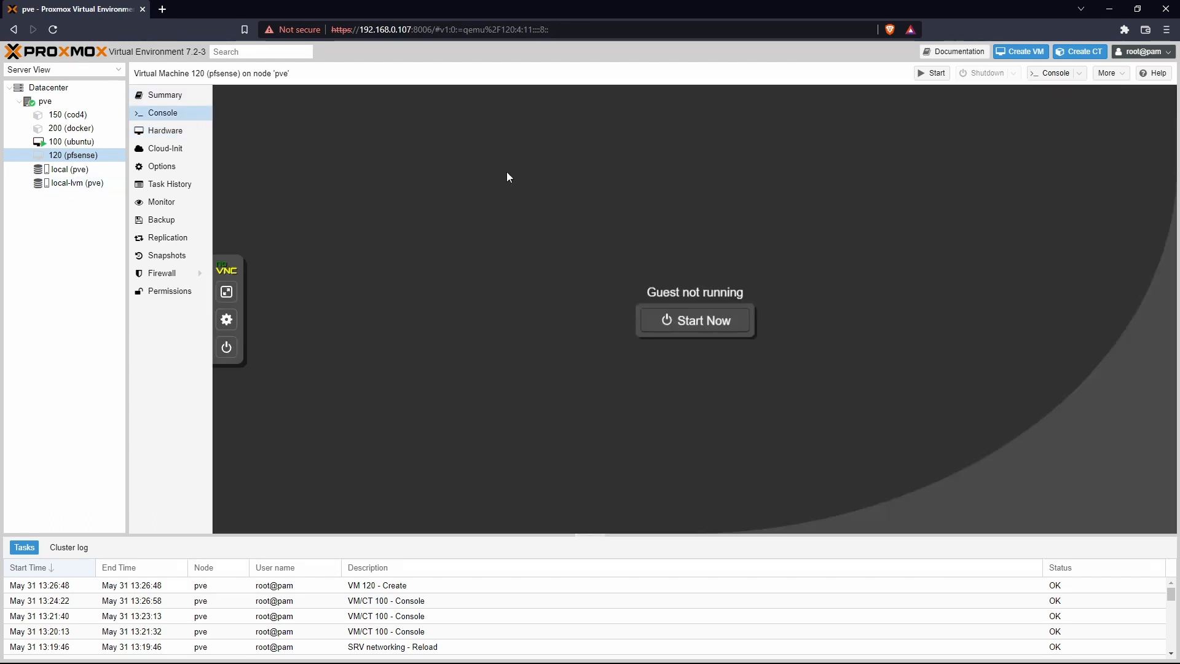
pyautogui.click(933, 74)
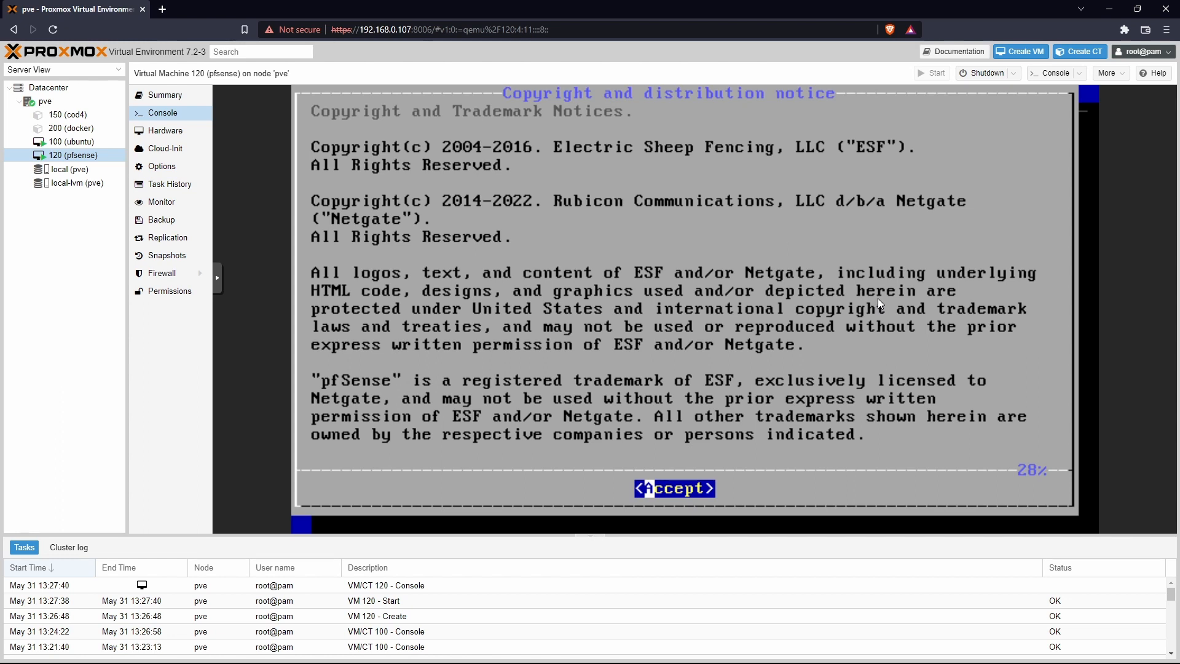
pyautogui.press('Return')
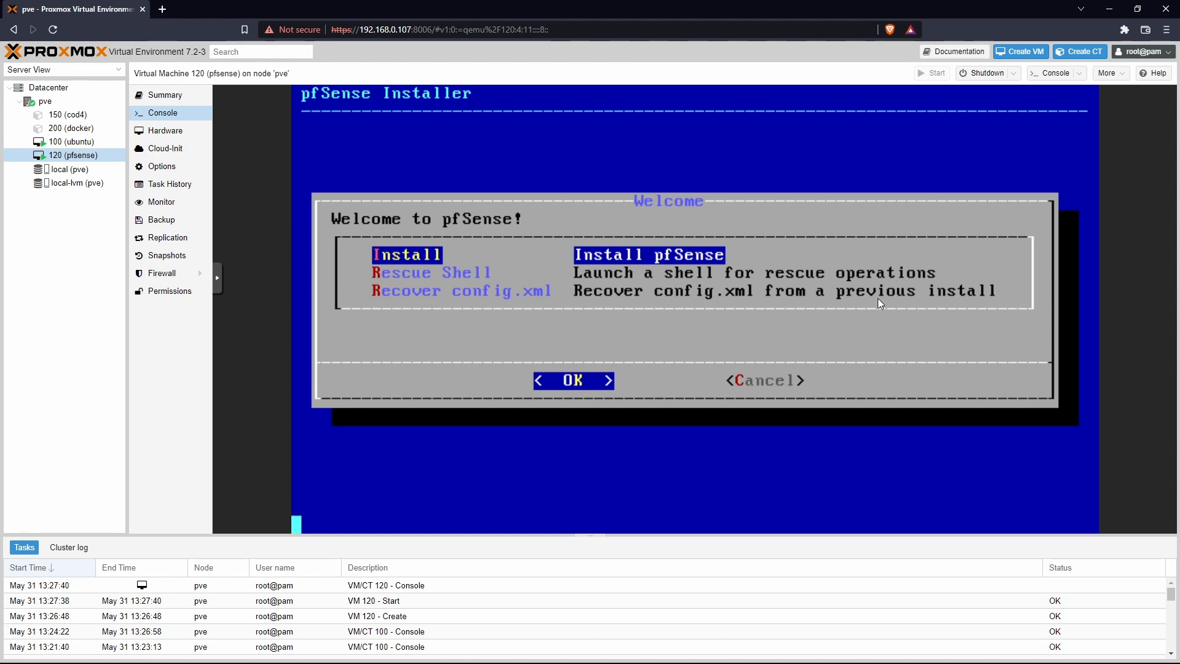
# Step: Install pfSense with default keymap and Auto (ZFS) stripe on da0, agreeing to wipe it
pyautogui.press('Return')
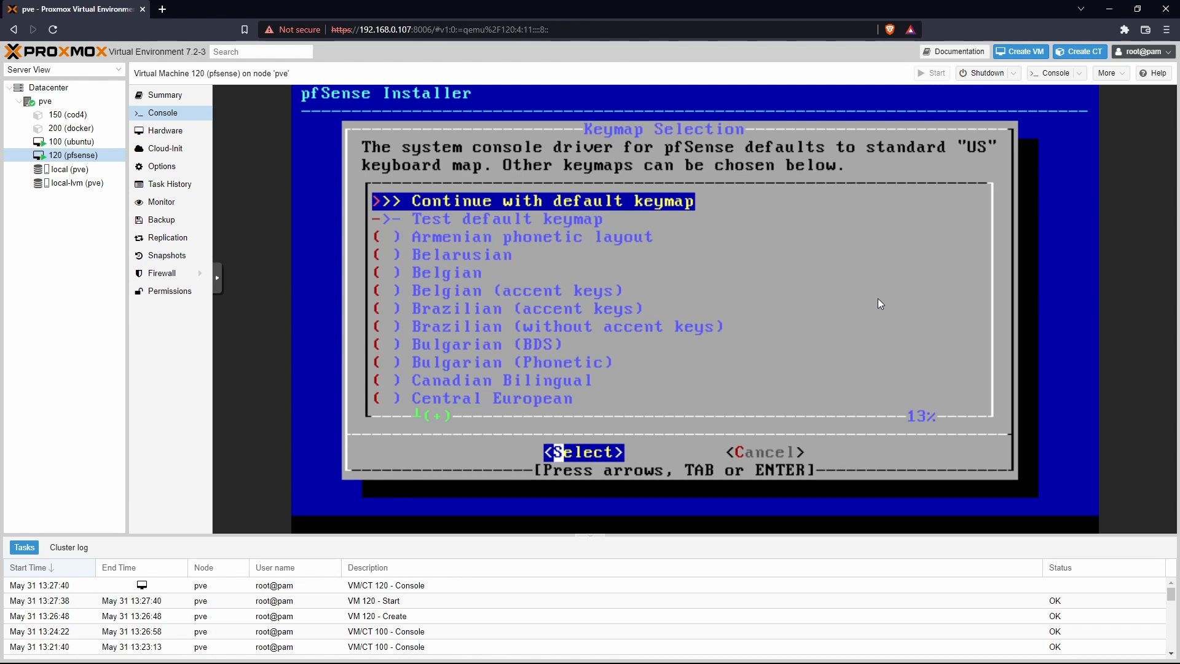
pyautogui.press('Return')
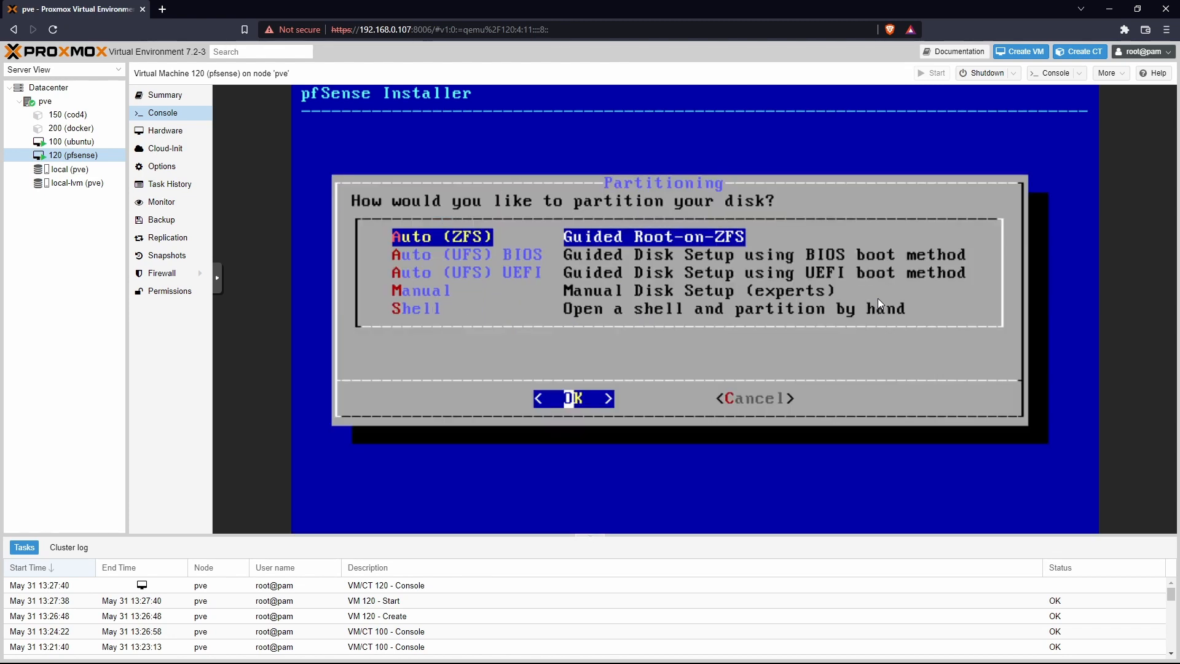
pyautogui.press('Return')
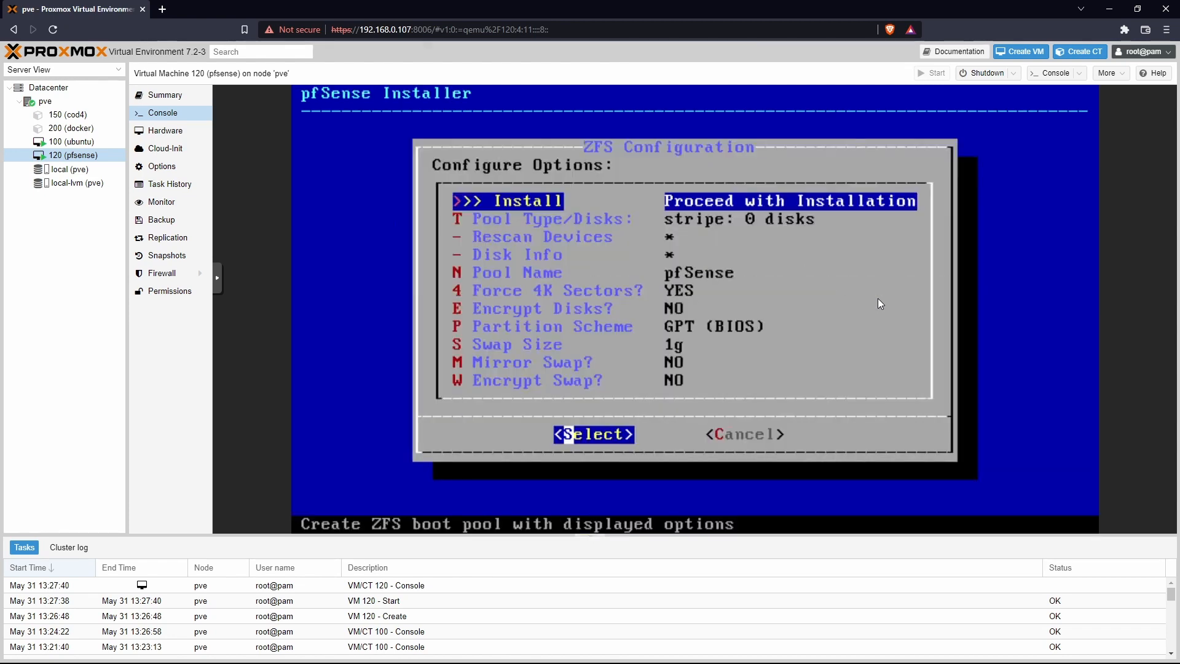
pyautogui.press('Return')
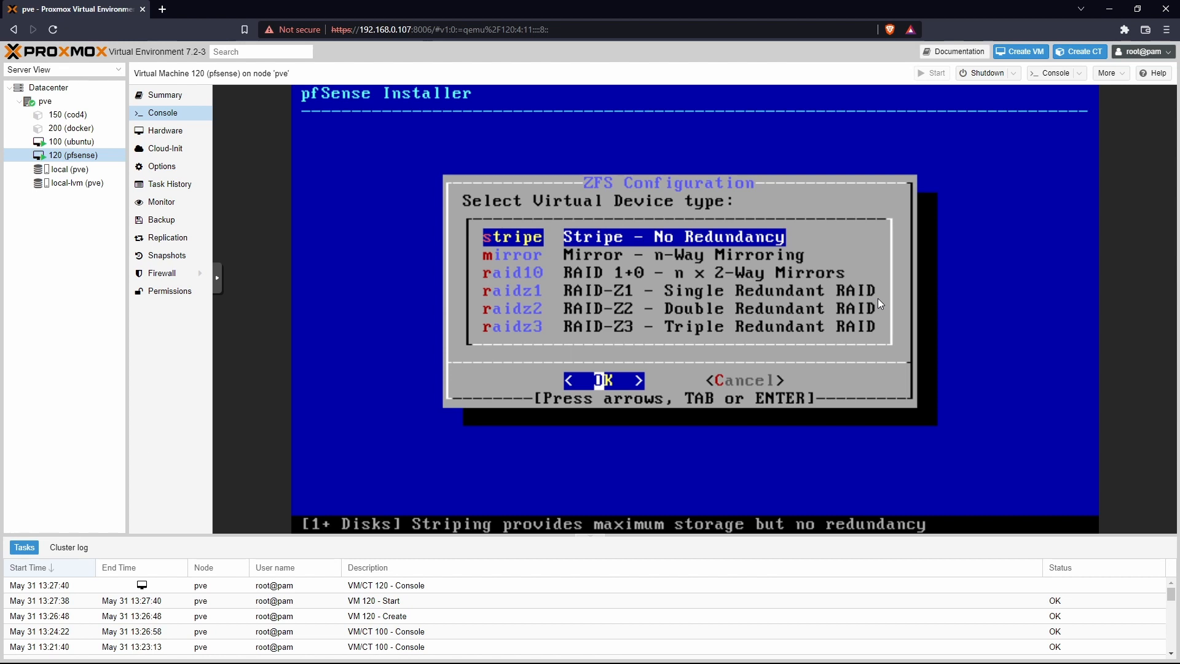
pyautogui.press('Return')
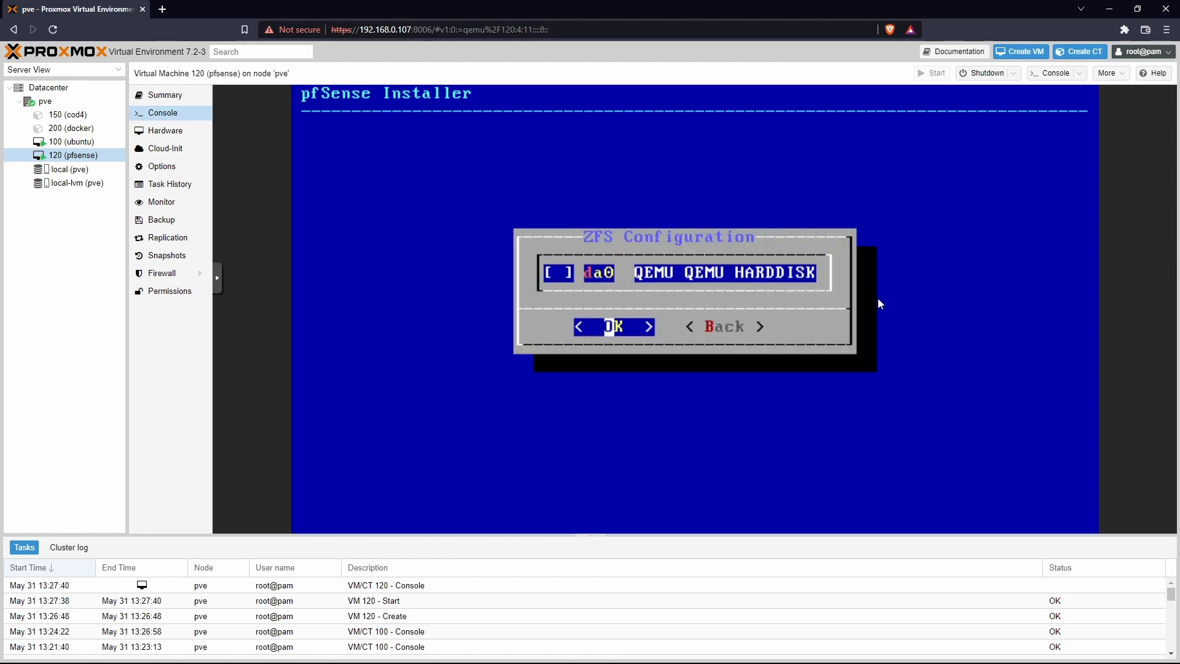
pyautogui.press('space')
pyautogui.press('Return')
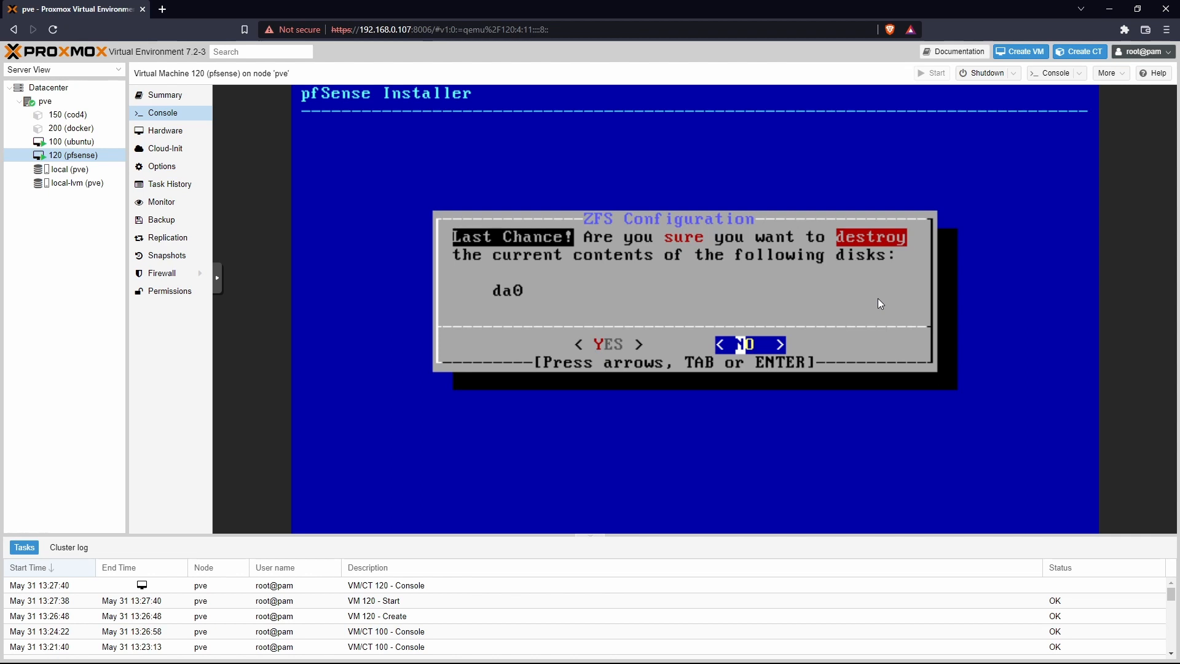
pyautogui.press('Left')
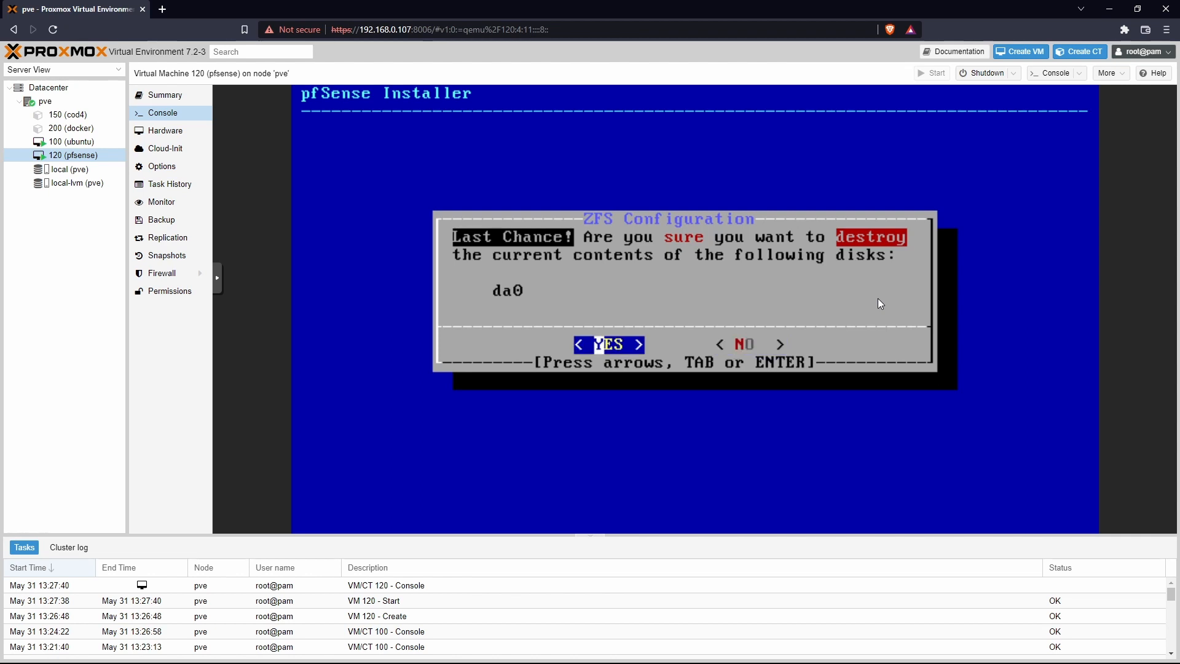
pyautogui.press('Return')
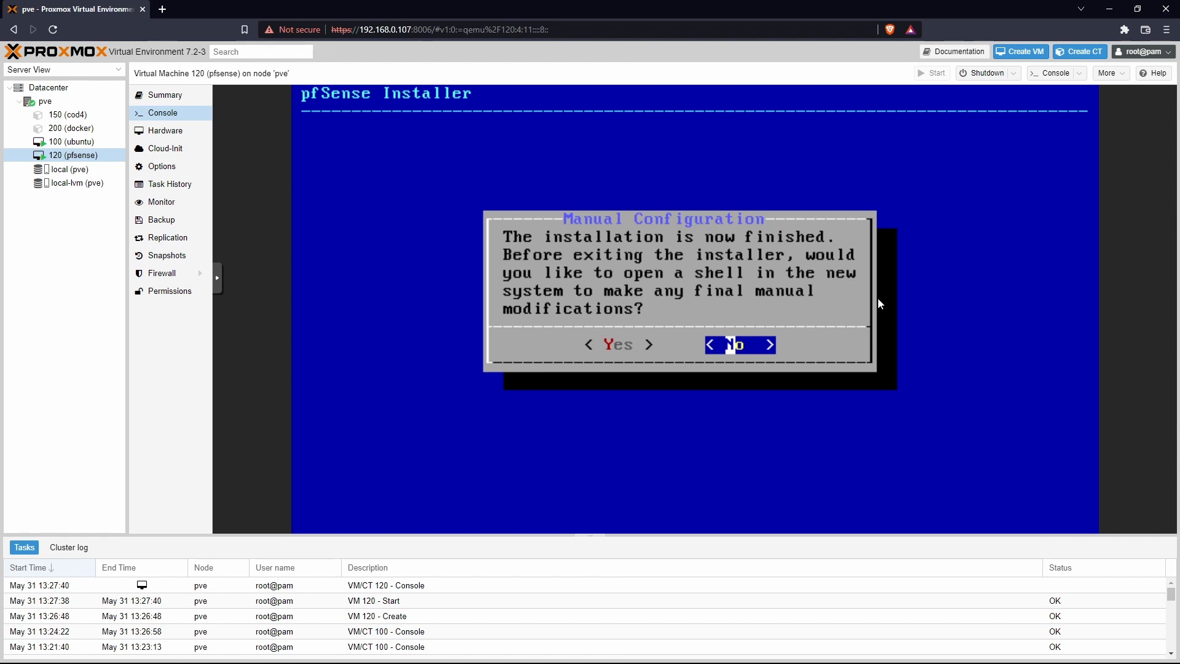
# Step: Decline the post-install shell and reboot the VM into the installed pfSense
pyautogui.press('Left')
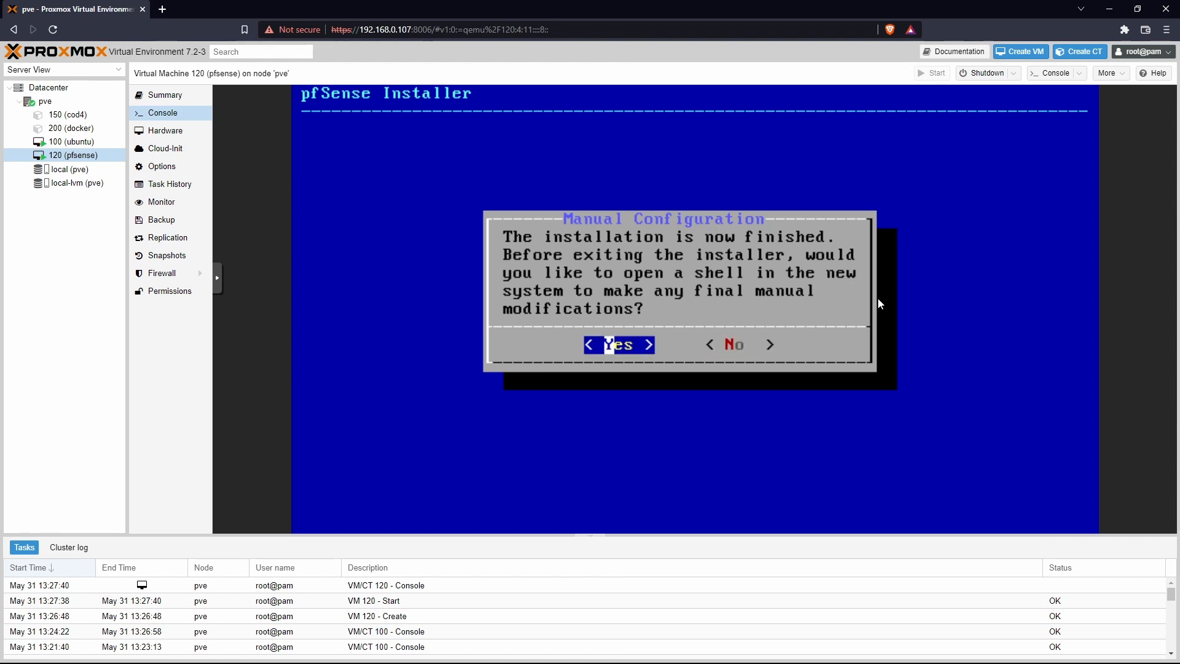
pyautogui.press('Right')
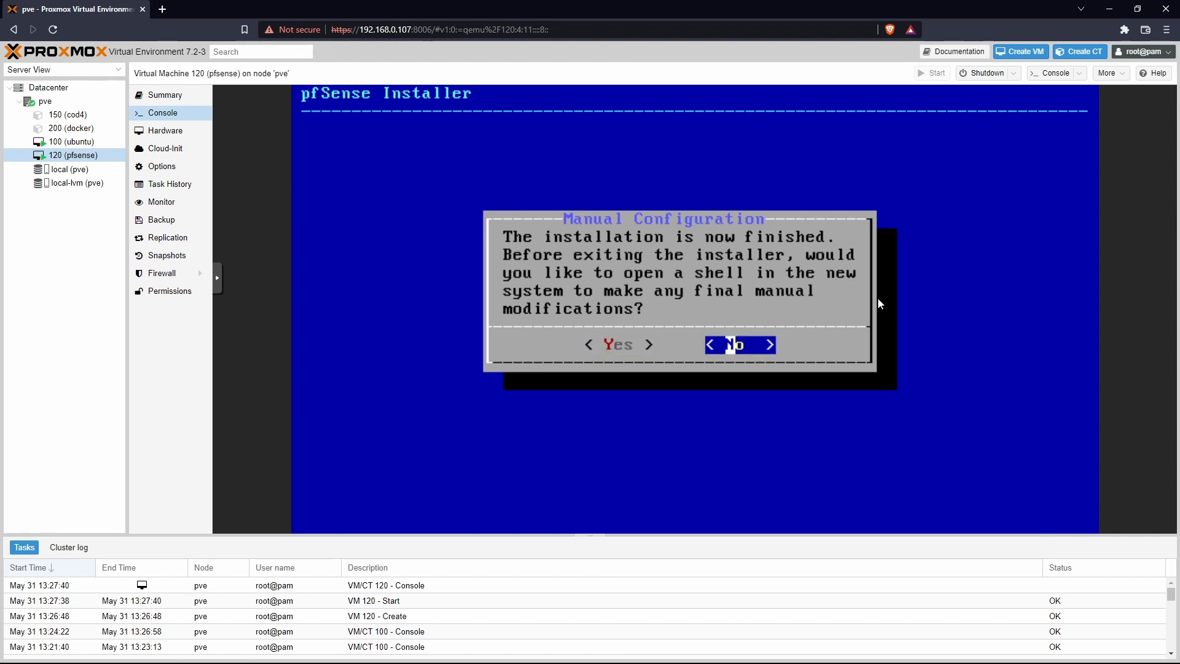
pyautogui.press('Return')
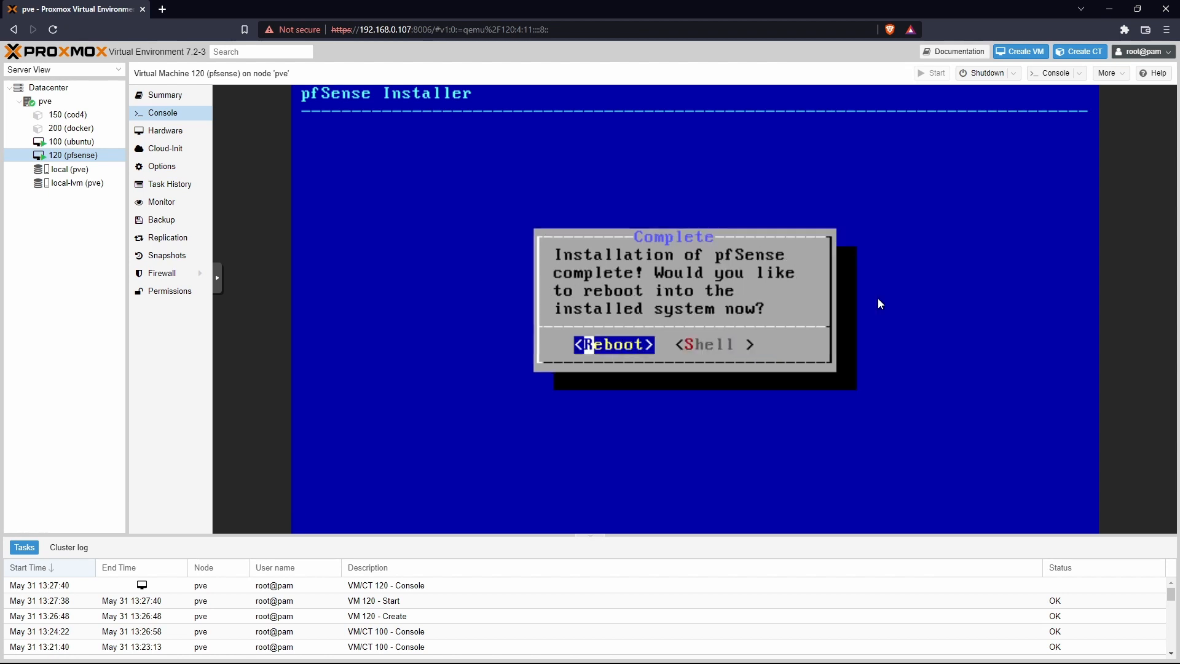
pyautogui.press('Return')
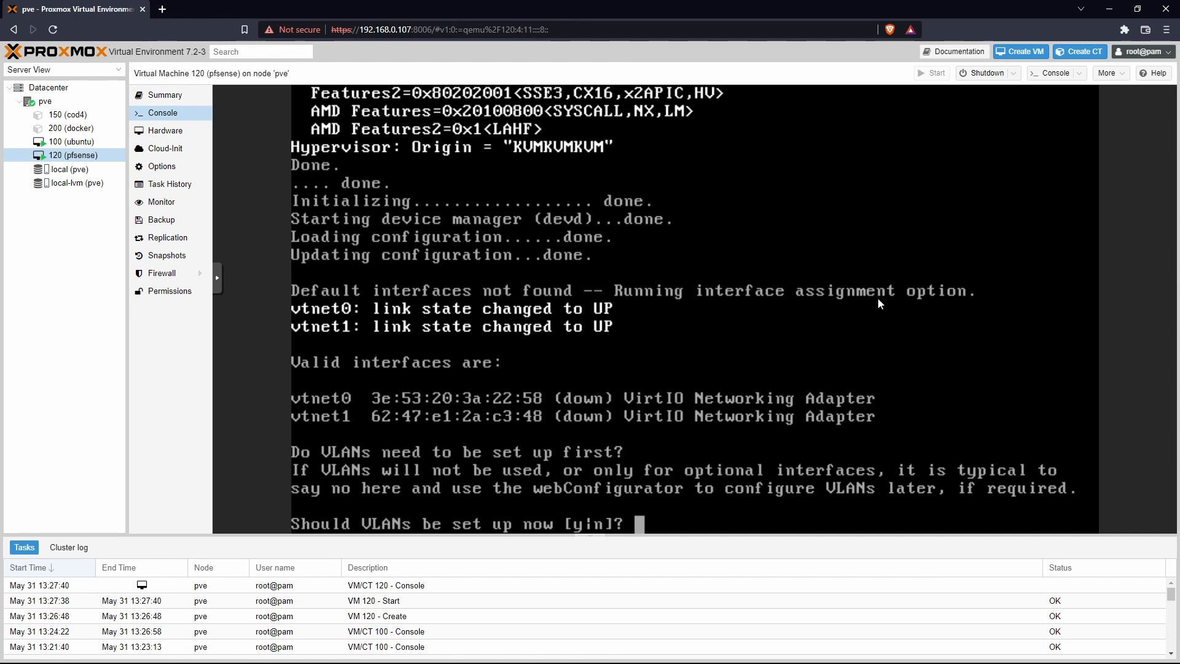
# Step: Answer n to VLANs, assign vtnet0 as WAN and vtnet1 as LAN, and confirm with y
pyautogui.write('n')
pyautogui.press('Return')
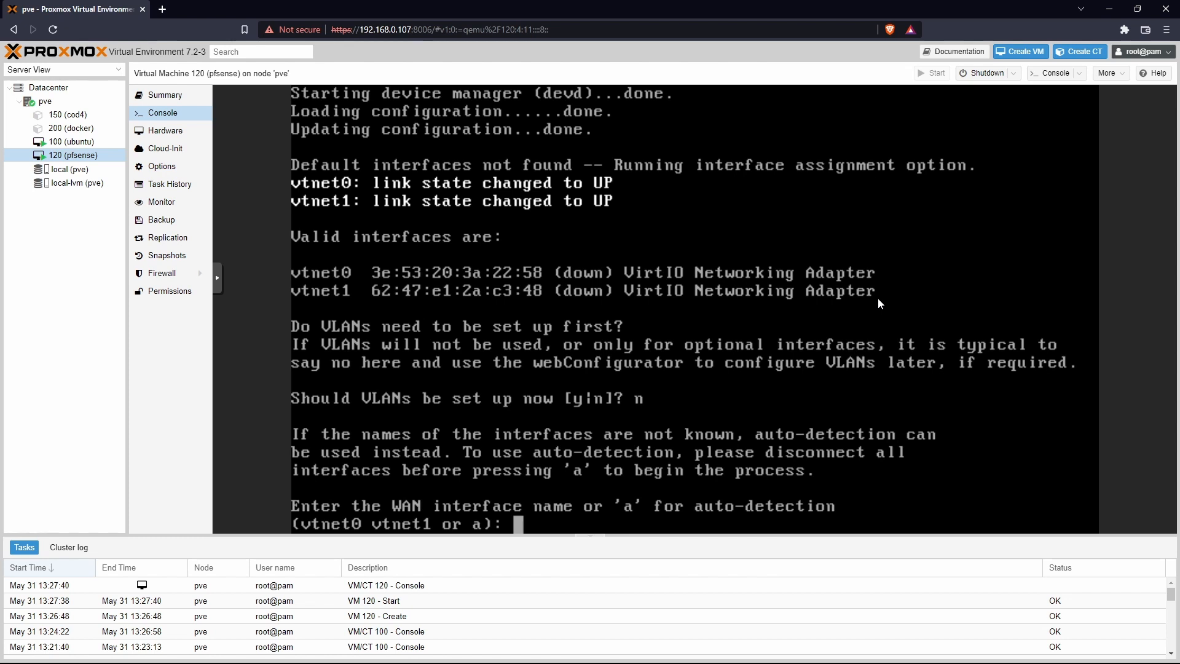
pyautogui.write('vtnet')
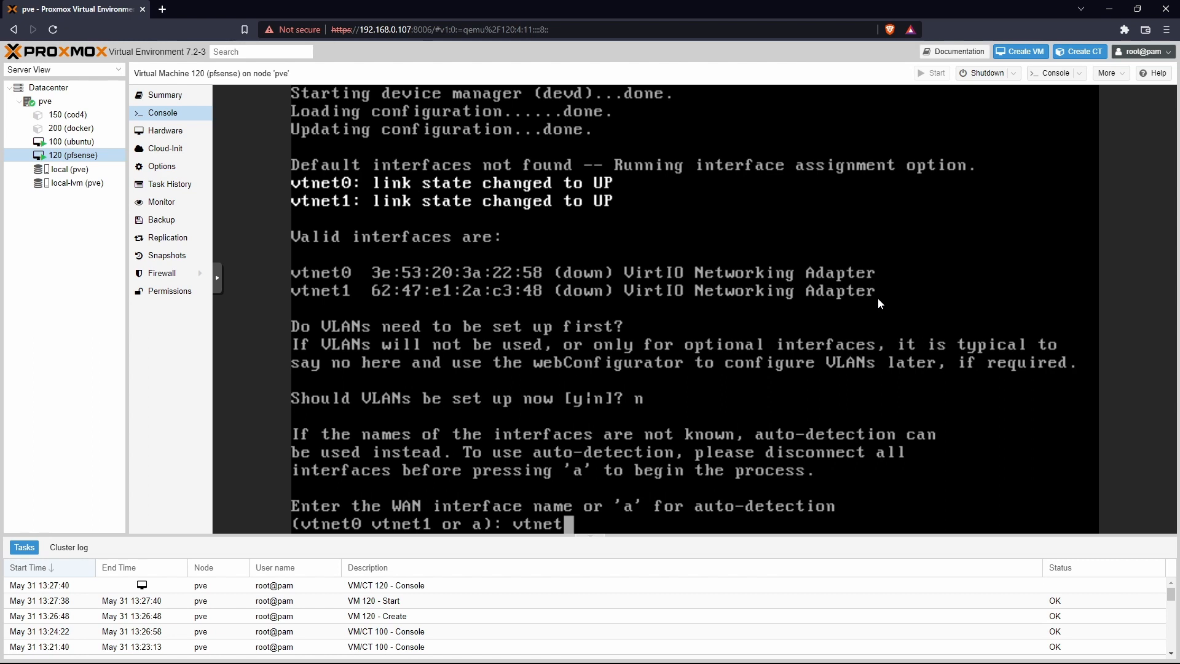
pyautogui.write('0')
pyautogui.press('Return')
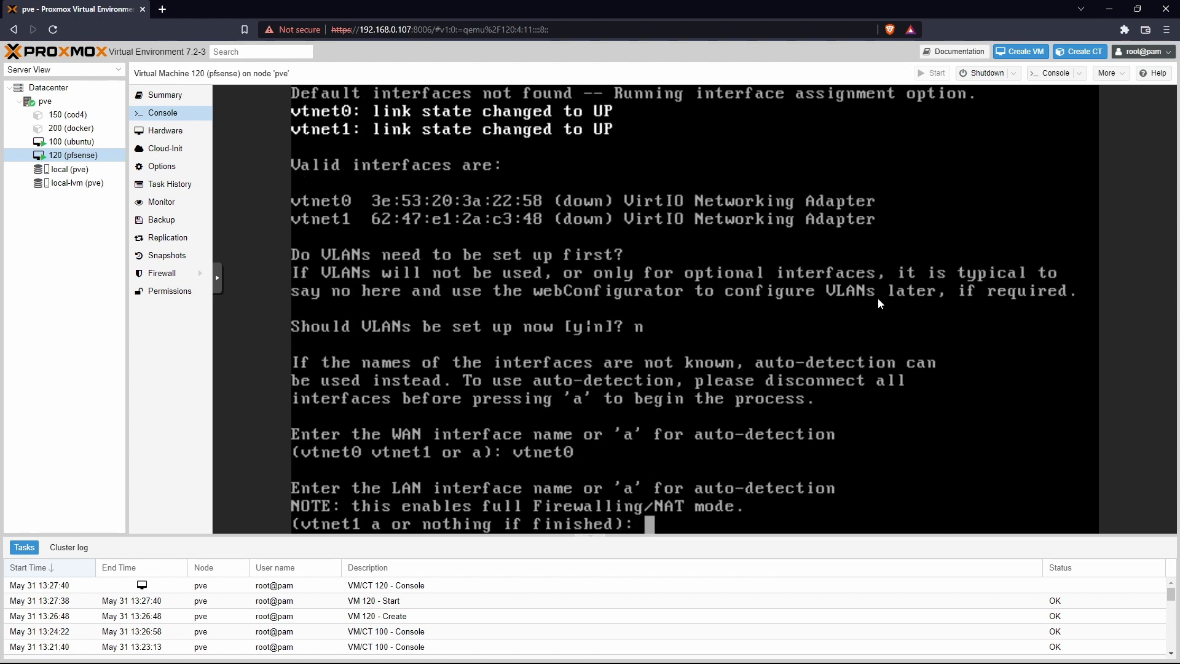
pyautogui.write('vtnet1')
pyautogui.press('Return')
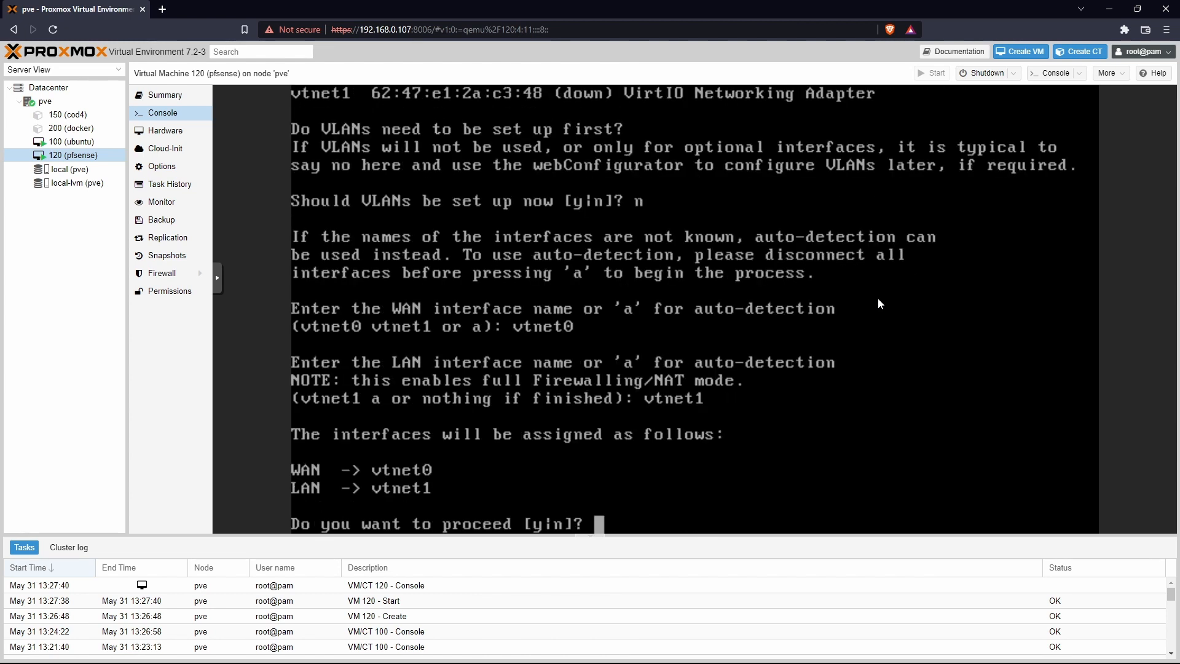
pyautogui.write('y')
pyautogui.press('Return')
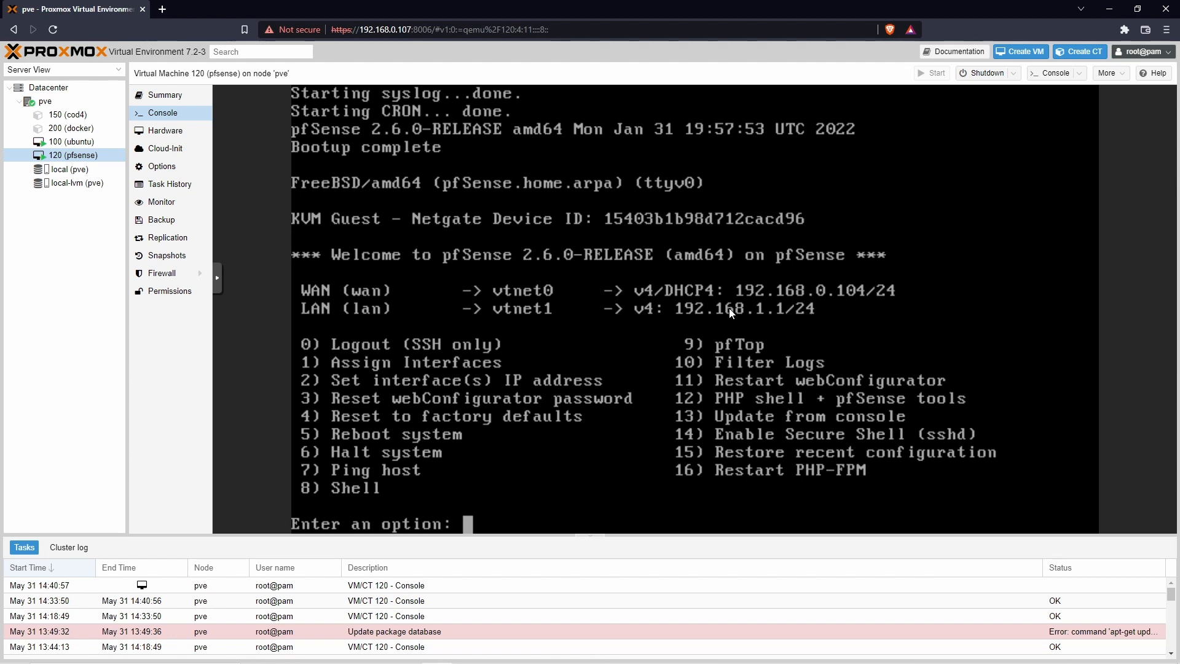
# Step: Log into the ubuntu VM 100 console with the account password
pyautogui.click(92, 142)
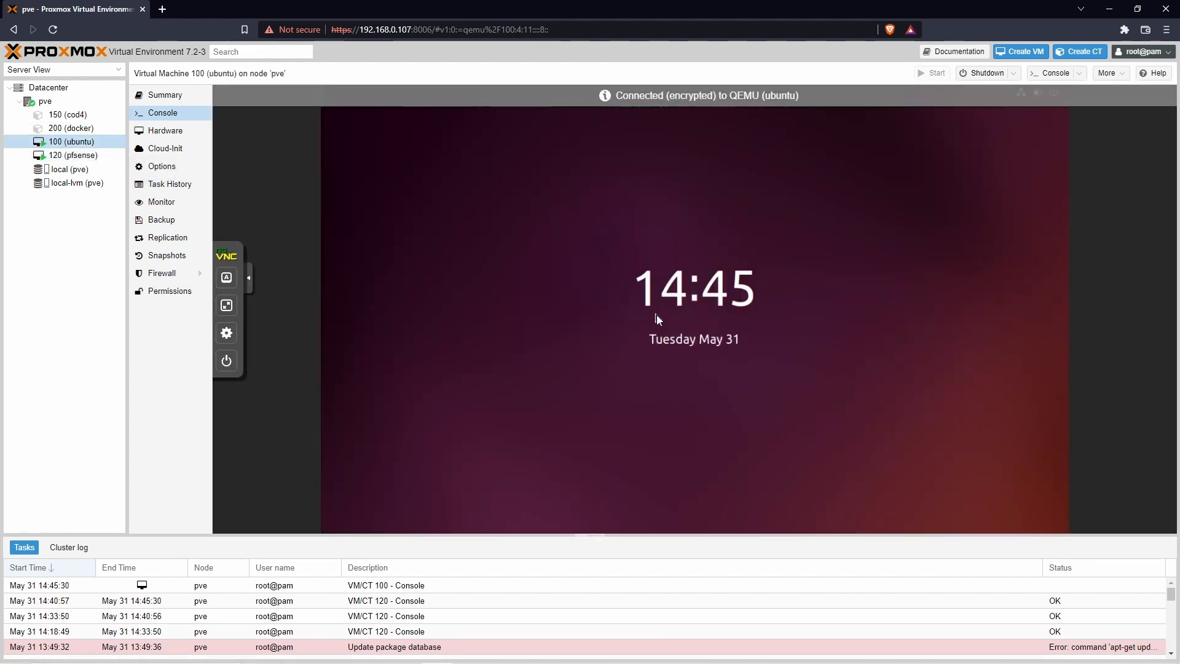
pyautogui.click(814, 349)
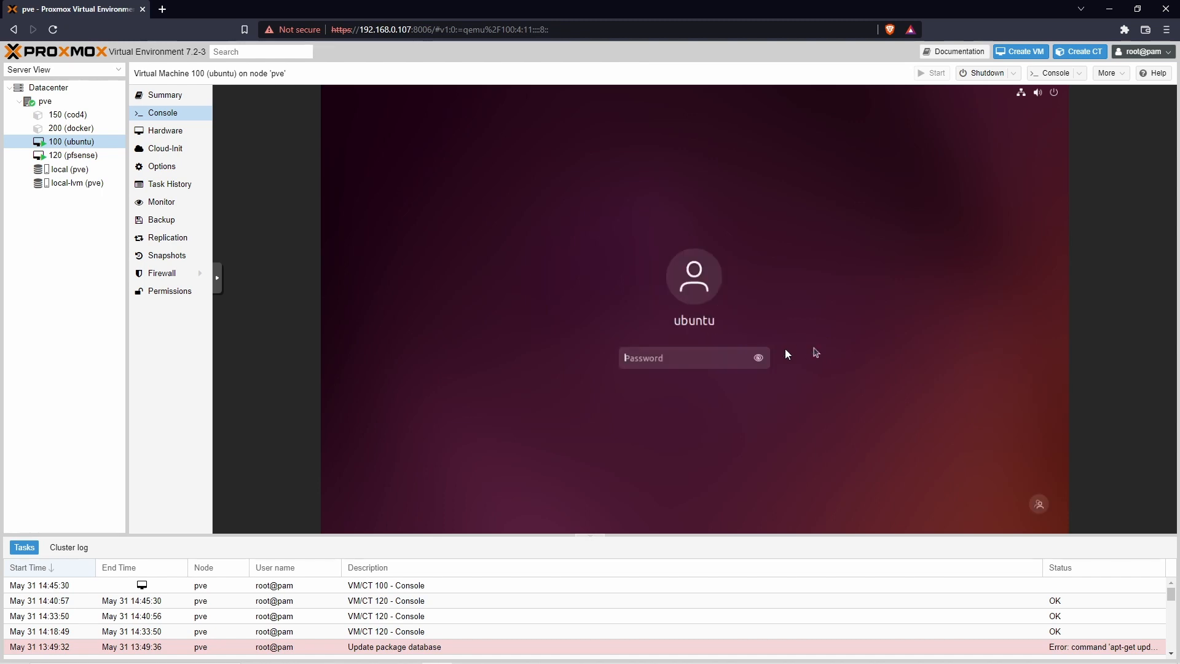
pyautogui.write('password')
pyautogui.press('Return')
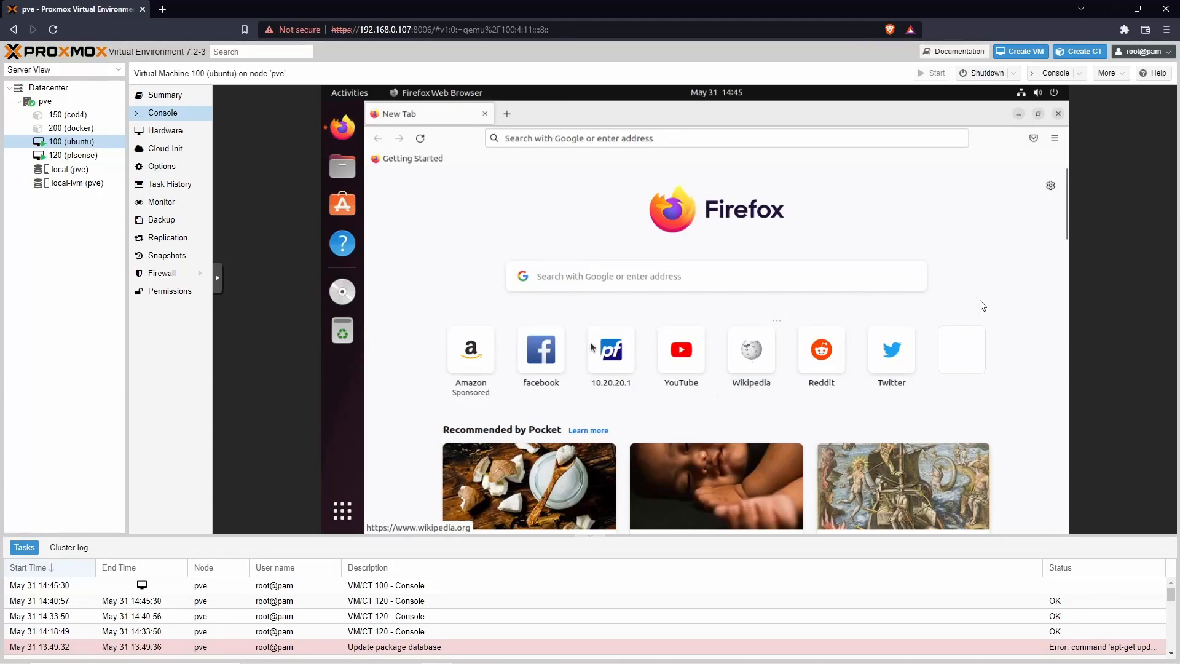
pyautogui.click(592, 144)
pyautogui.click(400, 371)
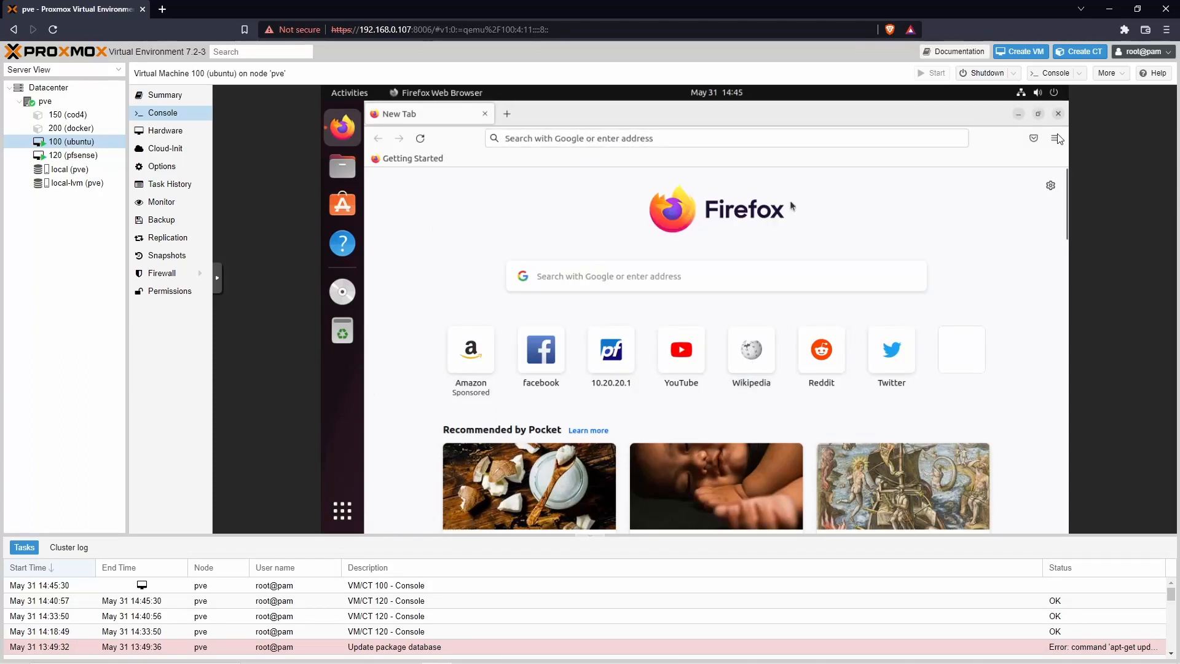
# Step: Open a desktop terminal and run ip a, highlighting the address 192.168.0.103
pyautogui.click(1018, 114)
pyautogui.rightClick(533, 241)
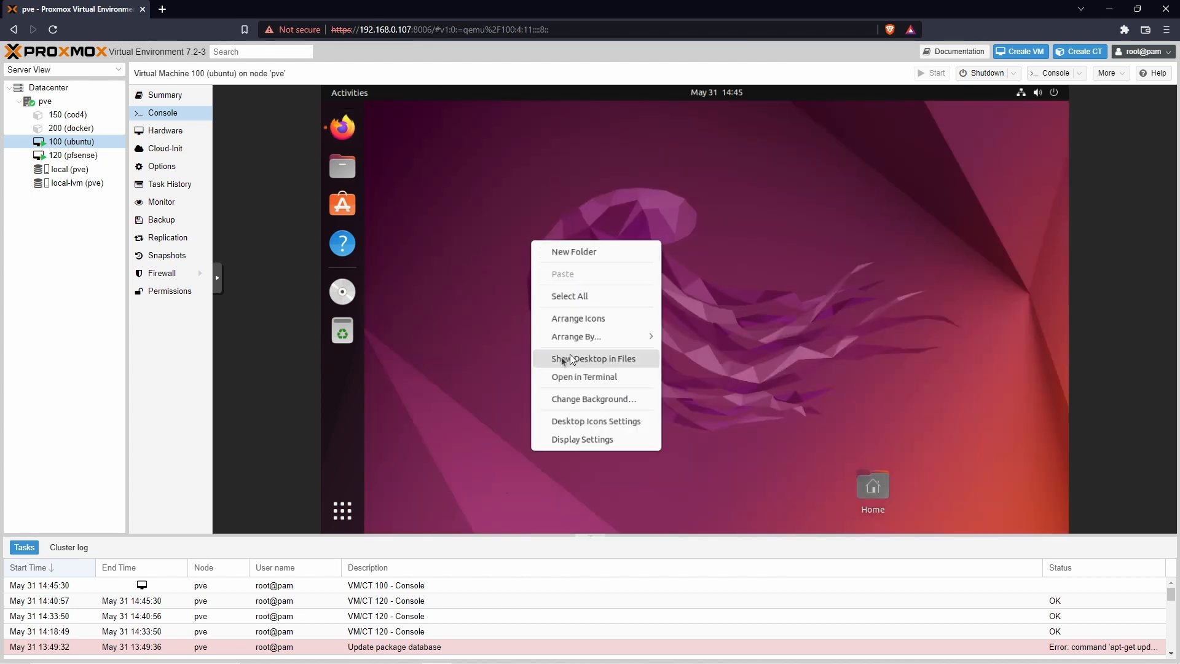
pyautogui.click(599, 378)
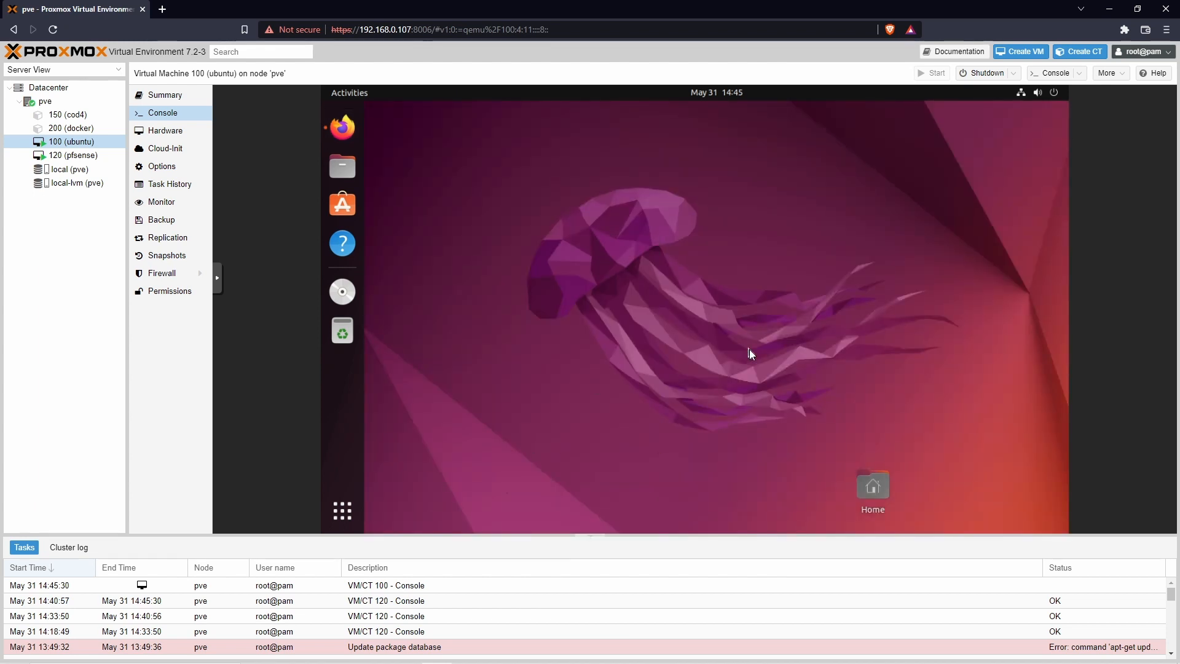
pyautogui.write('ip a')
pyautogui.press('Return')
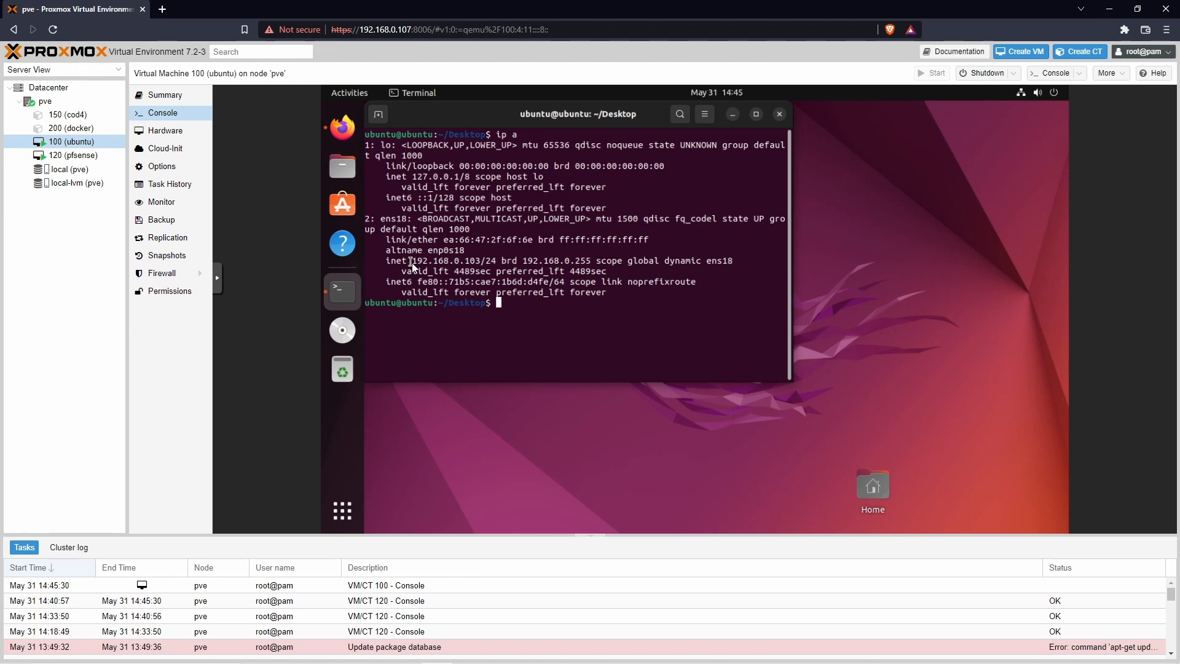
pyautogui.moveTo(411, 263); pyautogui.dragTo(480, 265)
pyautogui.click(588, 311)
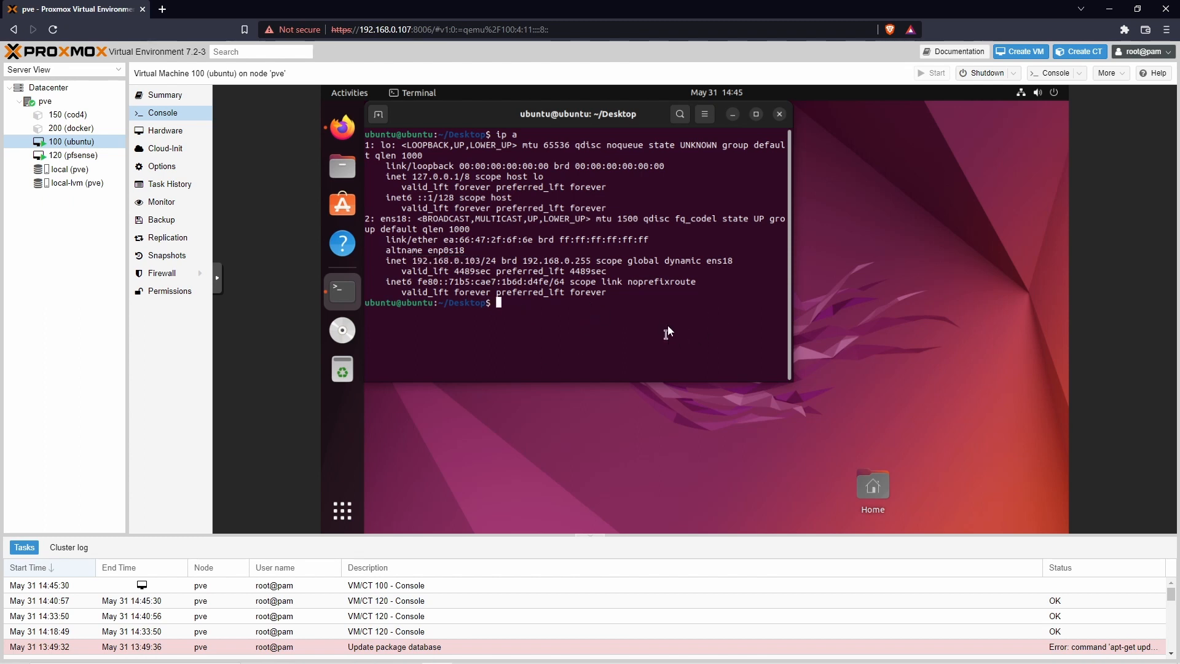
# Step: Switch VM 100's net0 network device from bridge vmbr0 to vmbr1
pyautogui.click(154, 132)
pyautogui.click(491, 240)
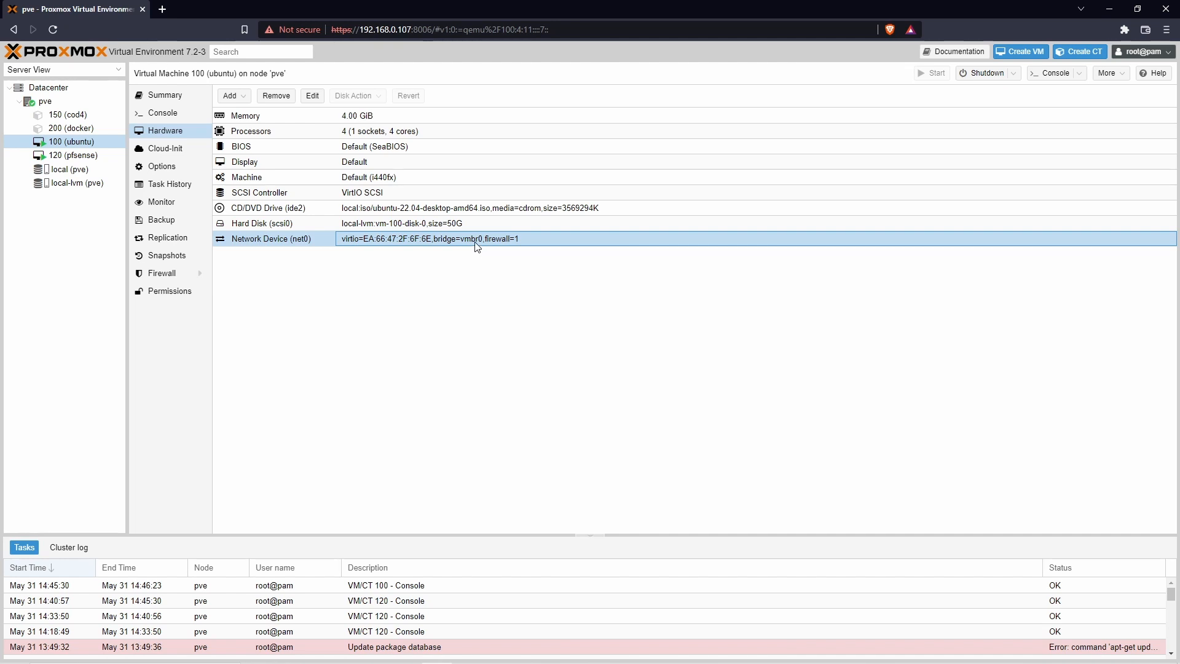
pyautogui.doubleClick(477, 246)
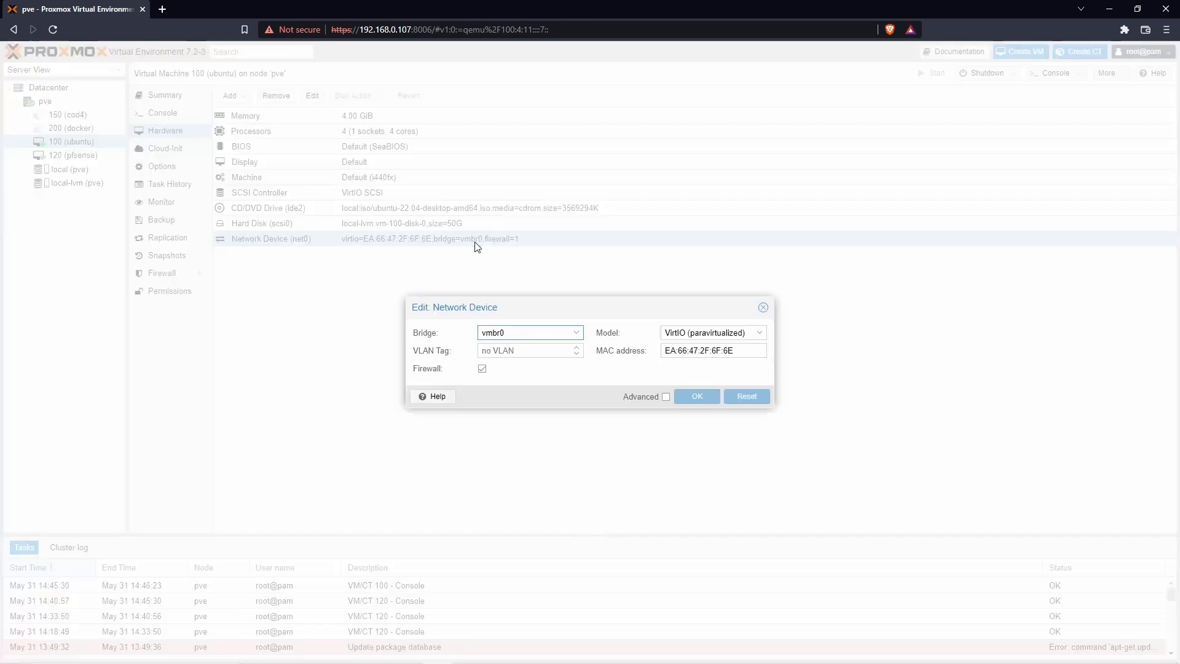
pyautogui.click(577, 334)
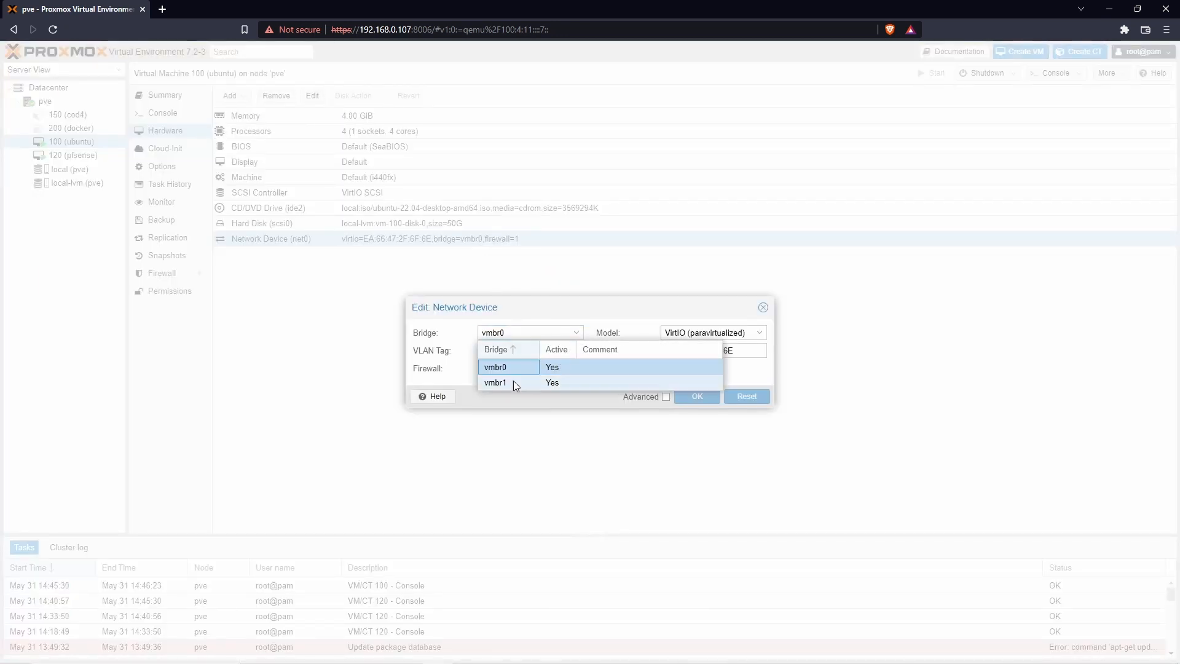
pyautogui.click(512, 383)
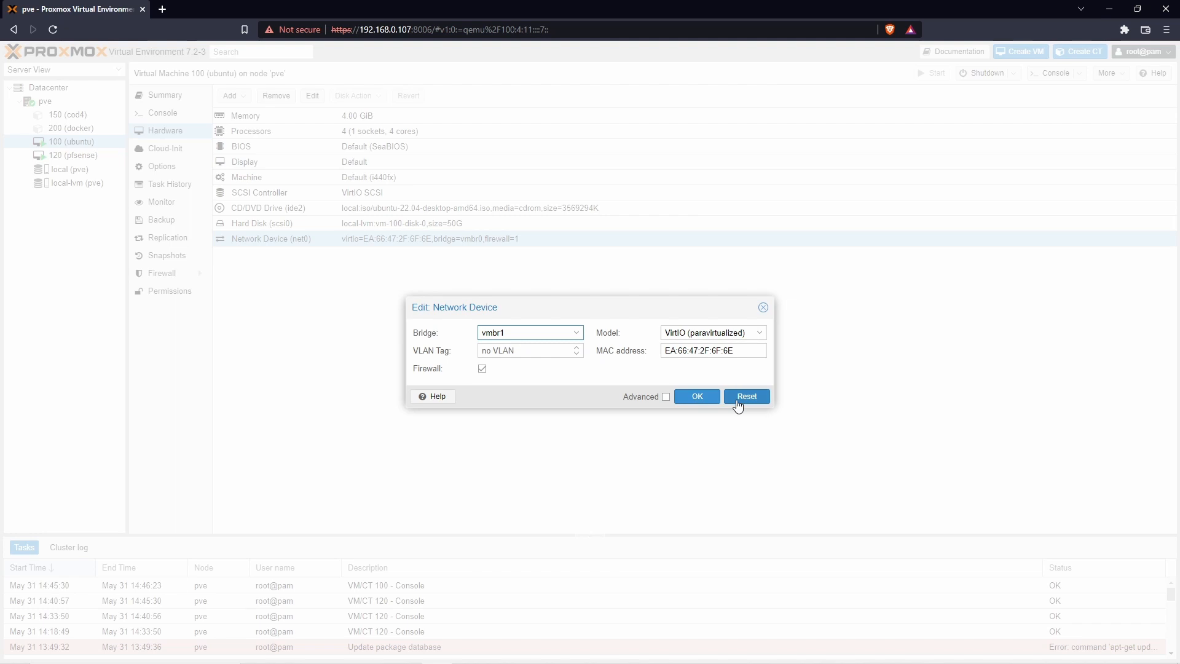
pyautogui.click(700, 398)
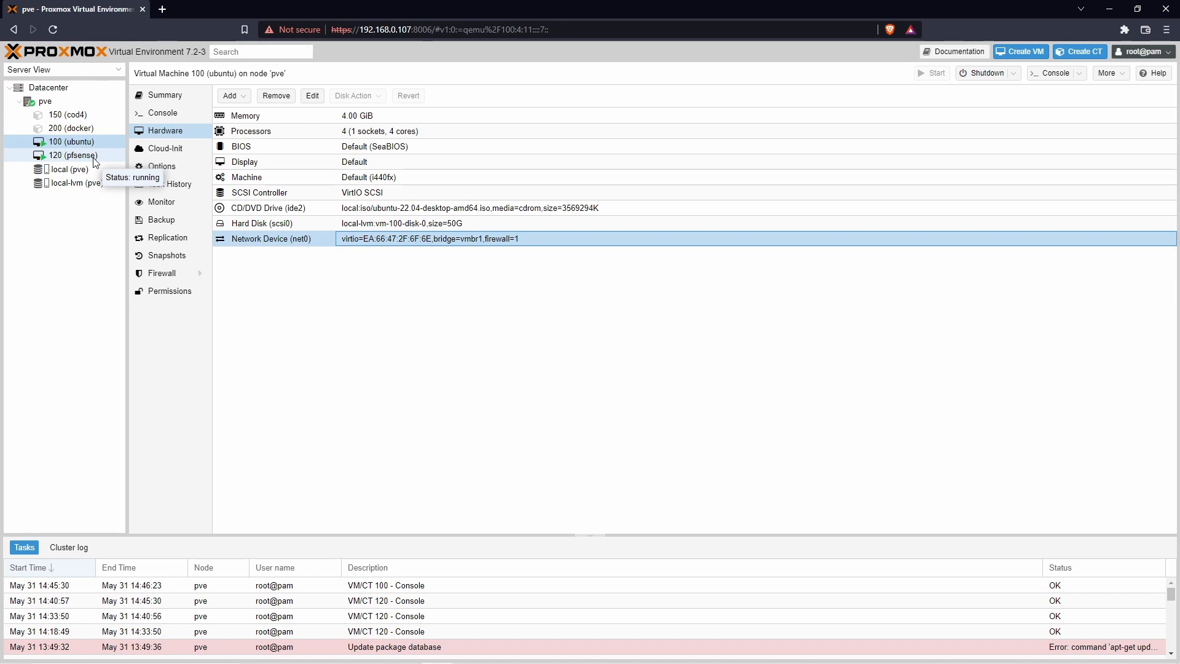
pyautogui.click(93, 157)
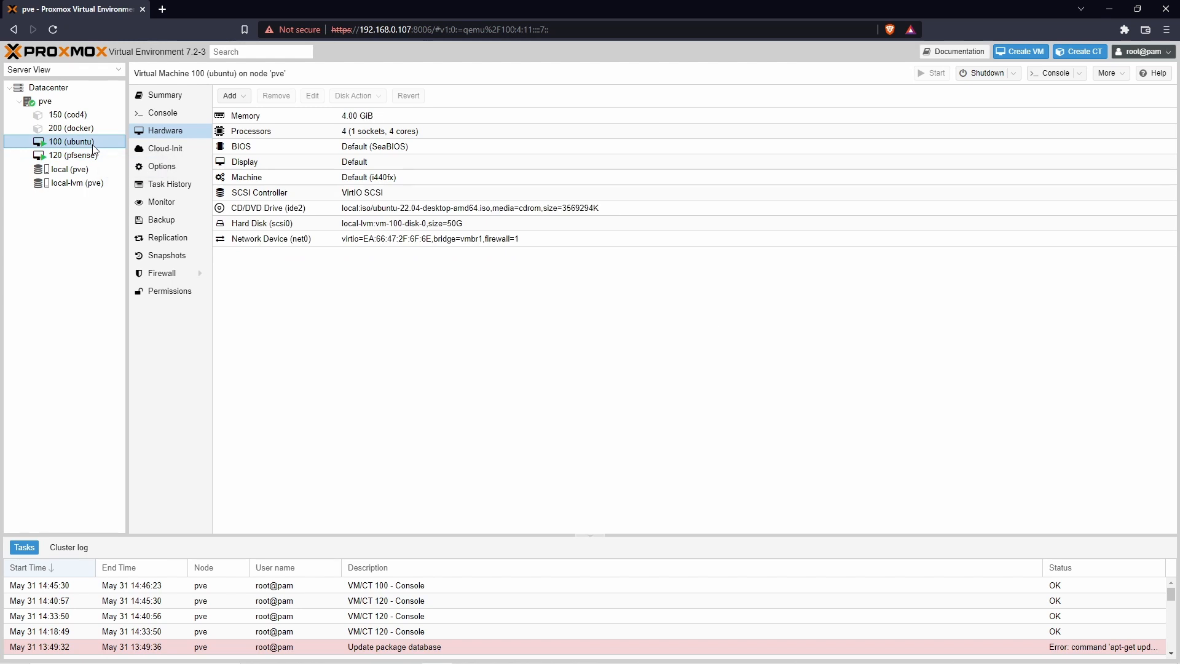
# Step: In the ubuntu VM console, list addresses with ip a and try dhclient -r without sudo
pyautogui.click(163, 112)
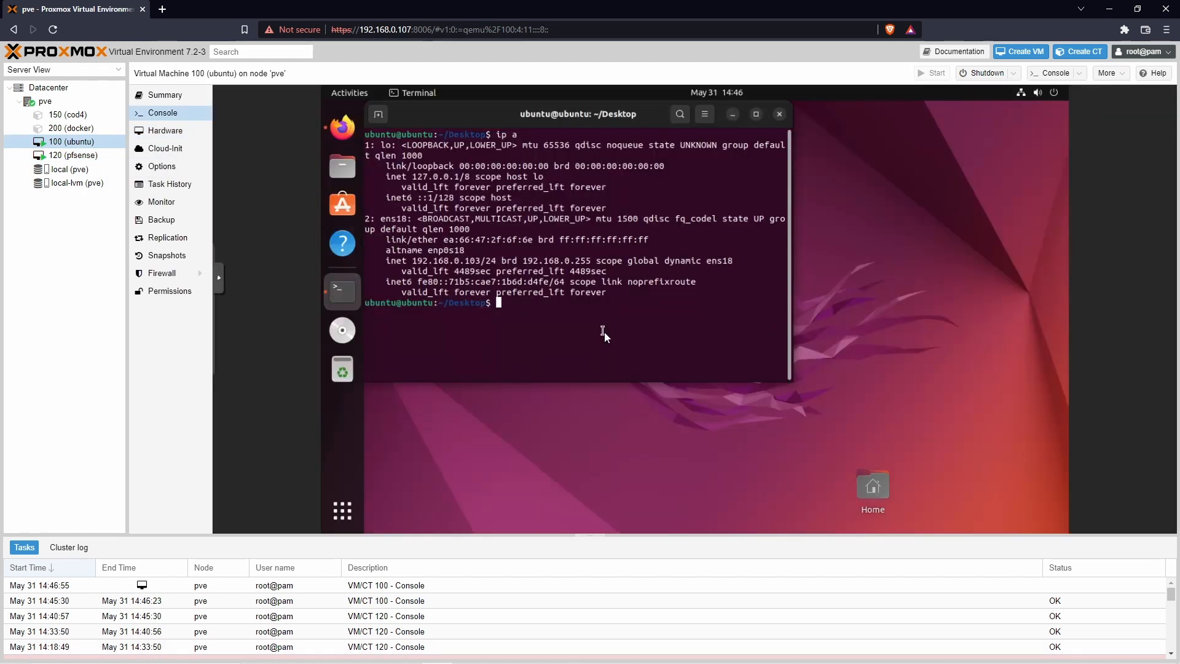
pyautogui.write('ip a')
pyautogui.press('Return')
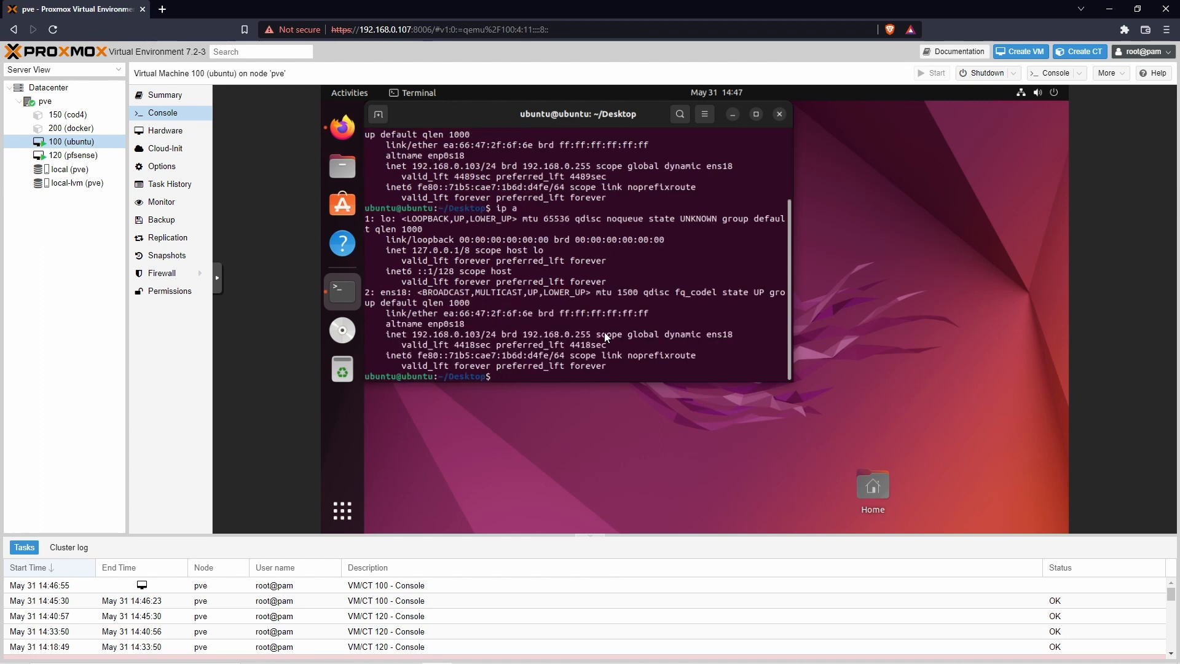
pyautogui.write('dhclient -r')
pyautogui.press('Return')
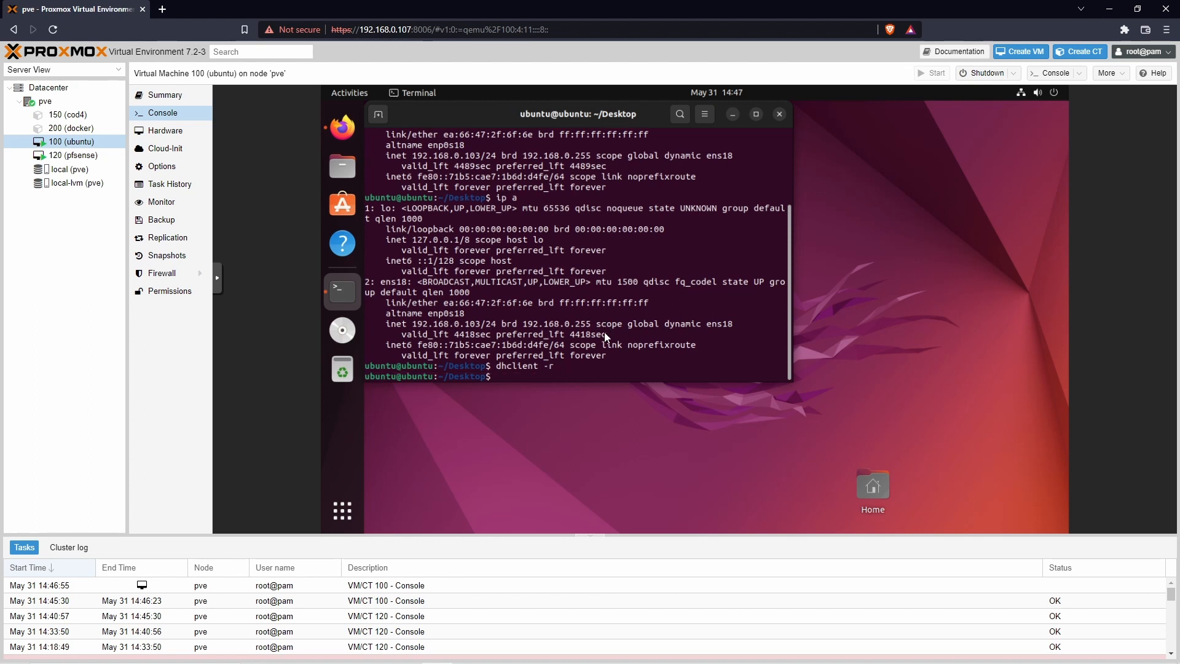
pyautogui.write('ip a')
pyautogui.press('Return')
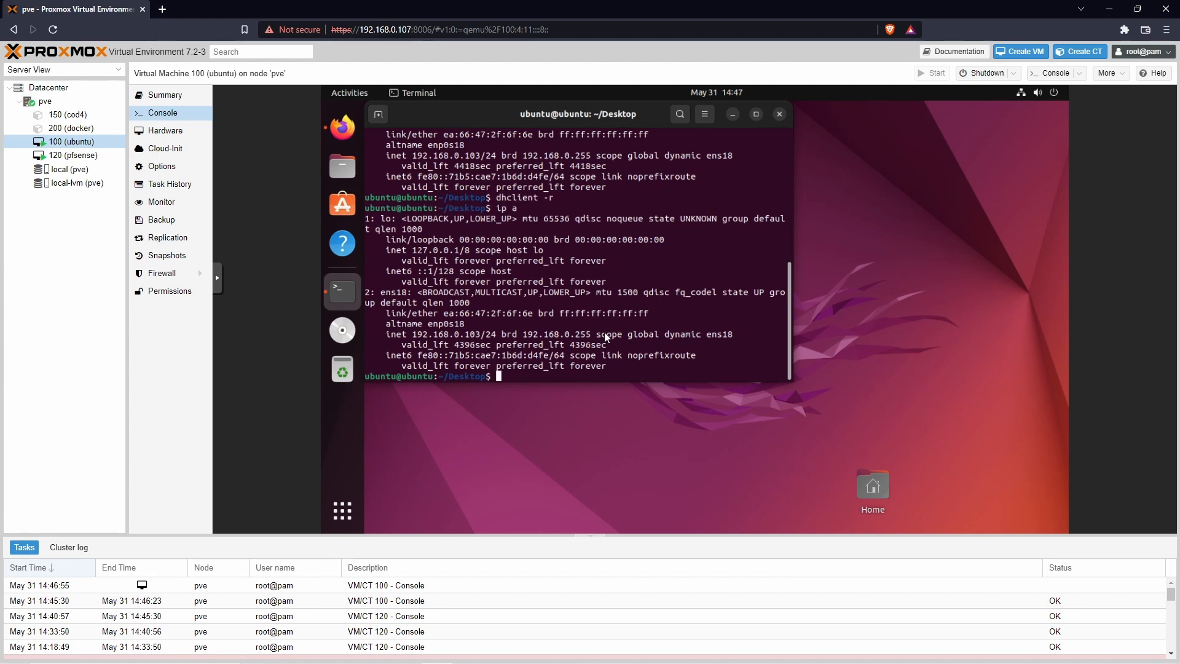
# Step: Release the DHCP lease with sudo dhclient -r and inspect ens18 afterwards
pyautogui.write('sudo dhclient -r')
pyautogui.press('Return')
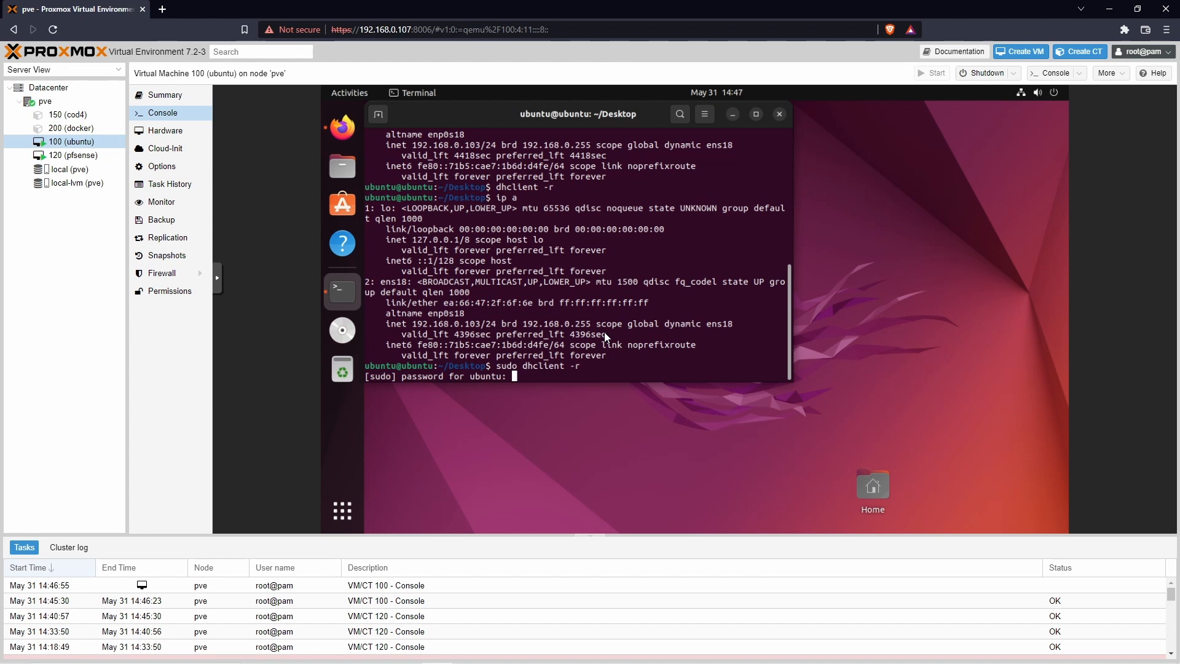
pyautogui.press('Return')
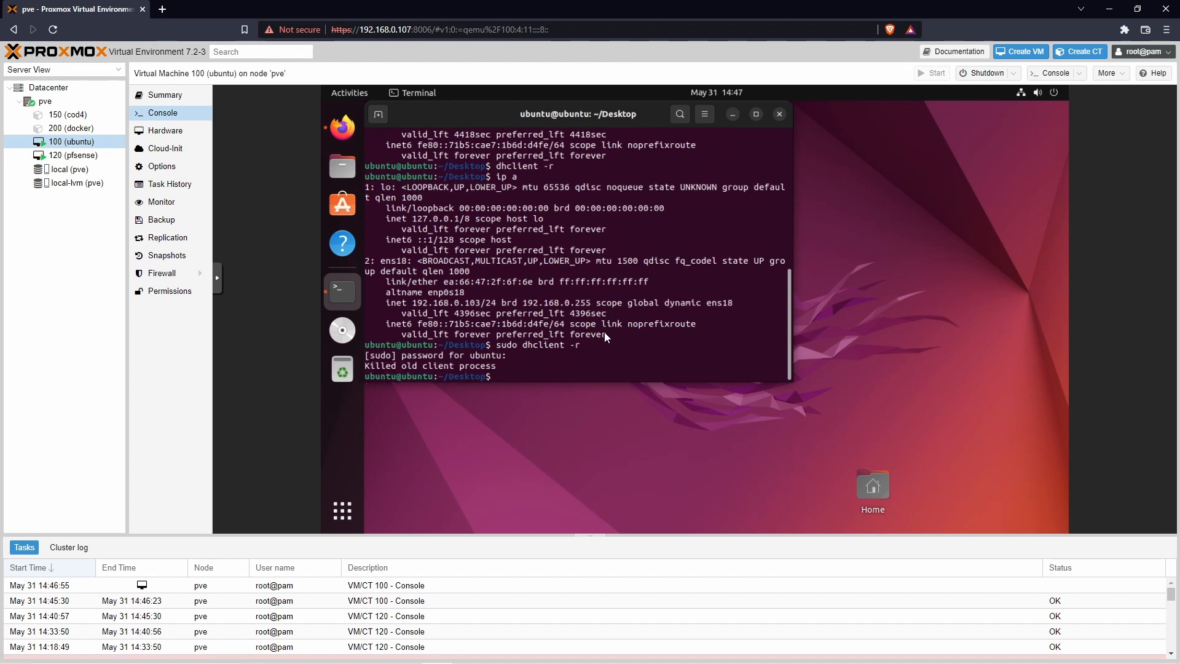
pyautogui.write('ip a')
pyautogui.press('Return')
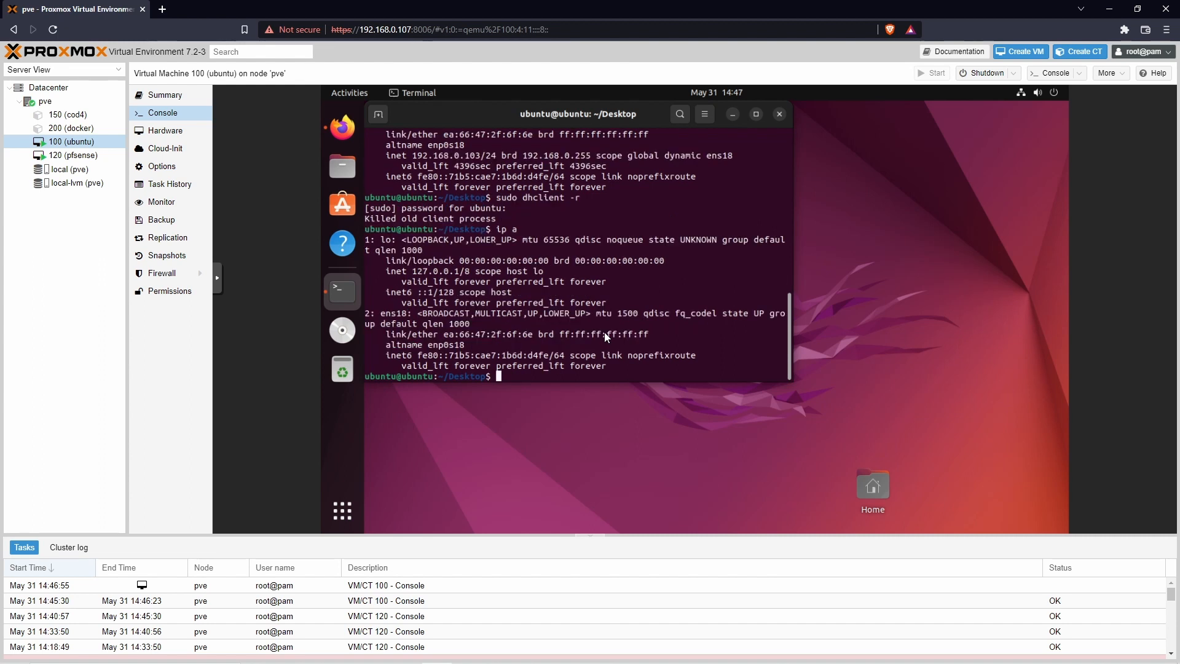
pyautogui.moveTo(417, 314); pyautogui.dragTo(684, 363)
pyautogui.click(689, 369)
# Step: Renew with sudo dhclient and verify ens18 now shows 192.168.1.100/24 instead of 192.168.0.103
pyautogui.write('sudo dhclient')
pyautogui.press('Return')
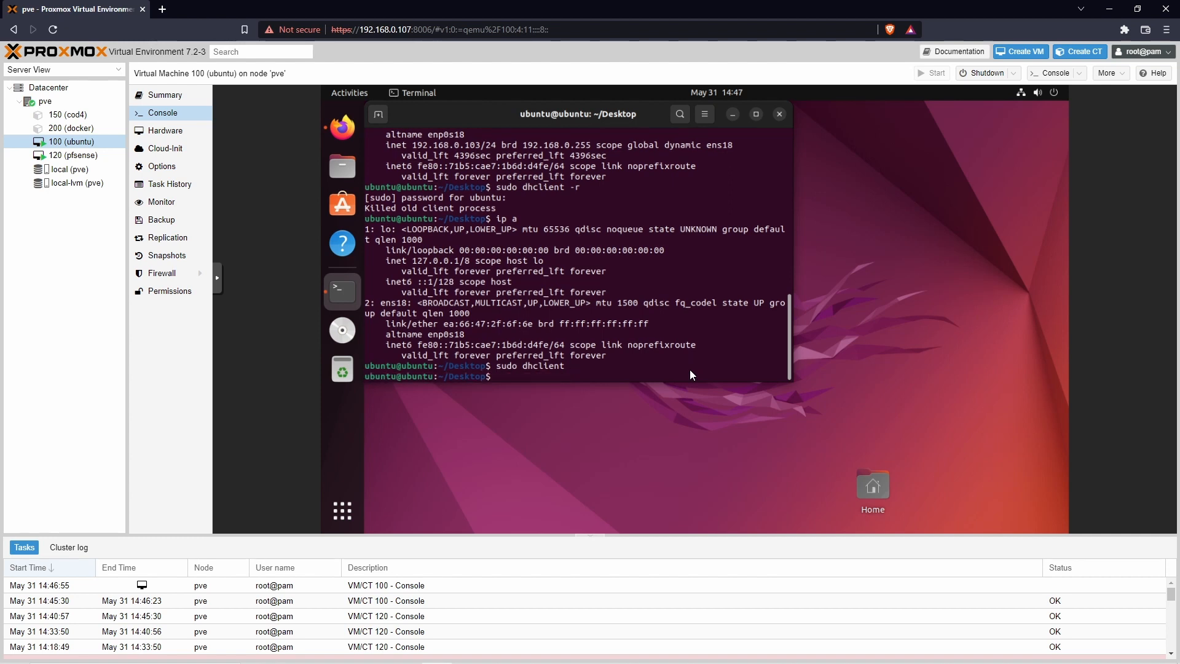
pyautogui.write('ip a')
pyautogui.press('Return')
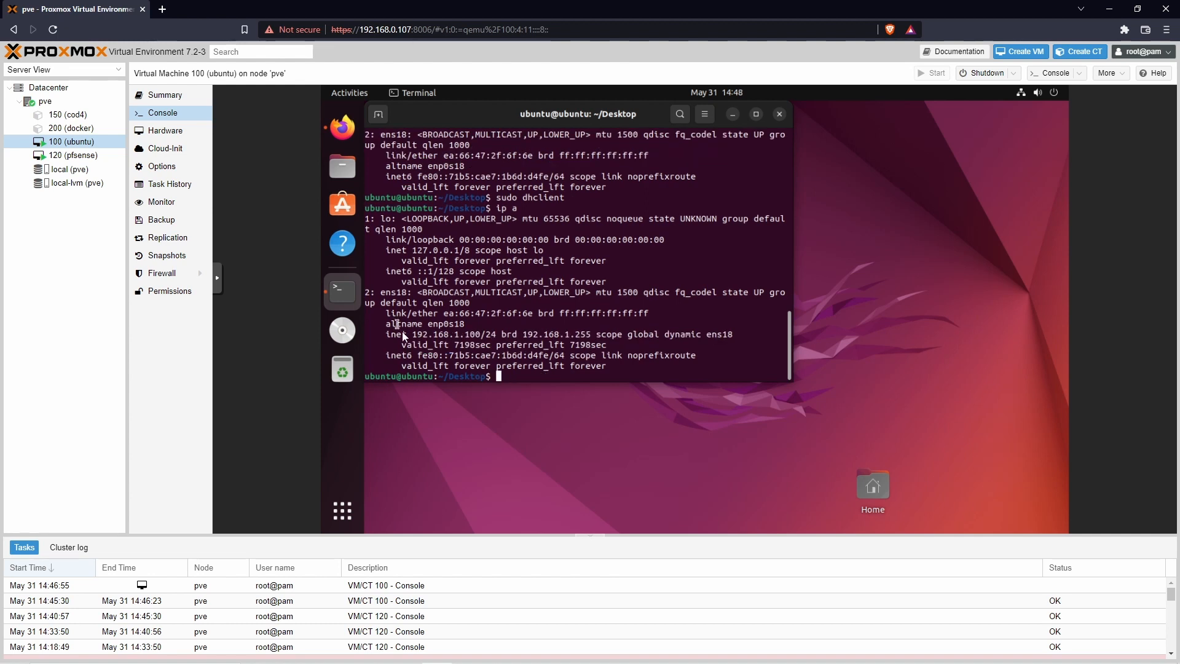
pyautogui.moveTo(412, 334); pyautogui.dragTo(485, 335)
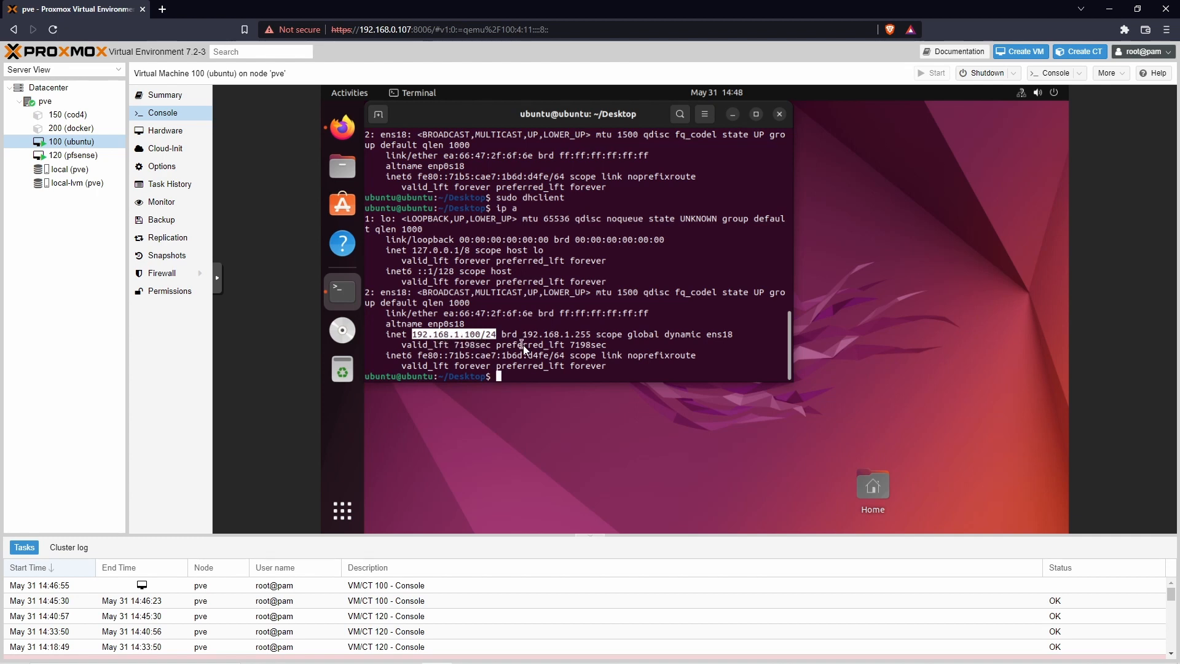
pyautogui.scroll(2, 521, 345)
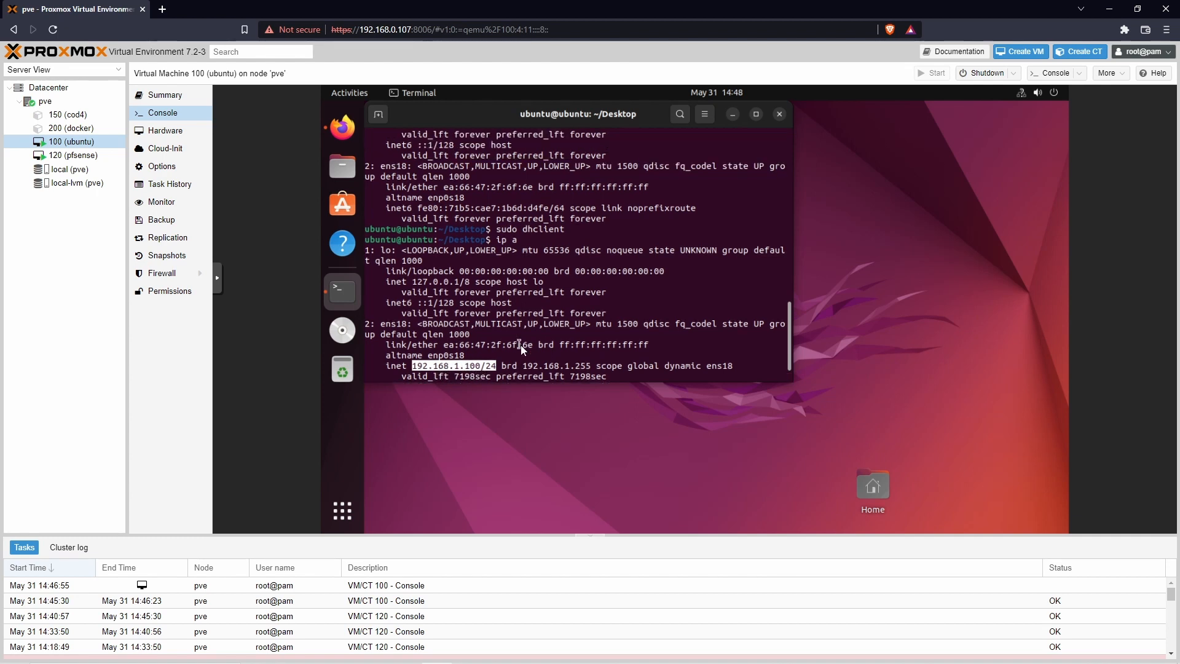
pyautogui.scroll(7, 504, 289)
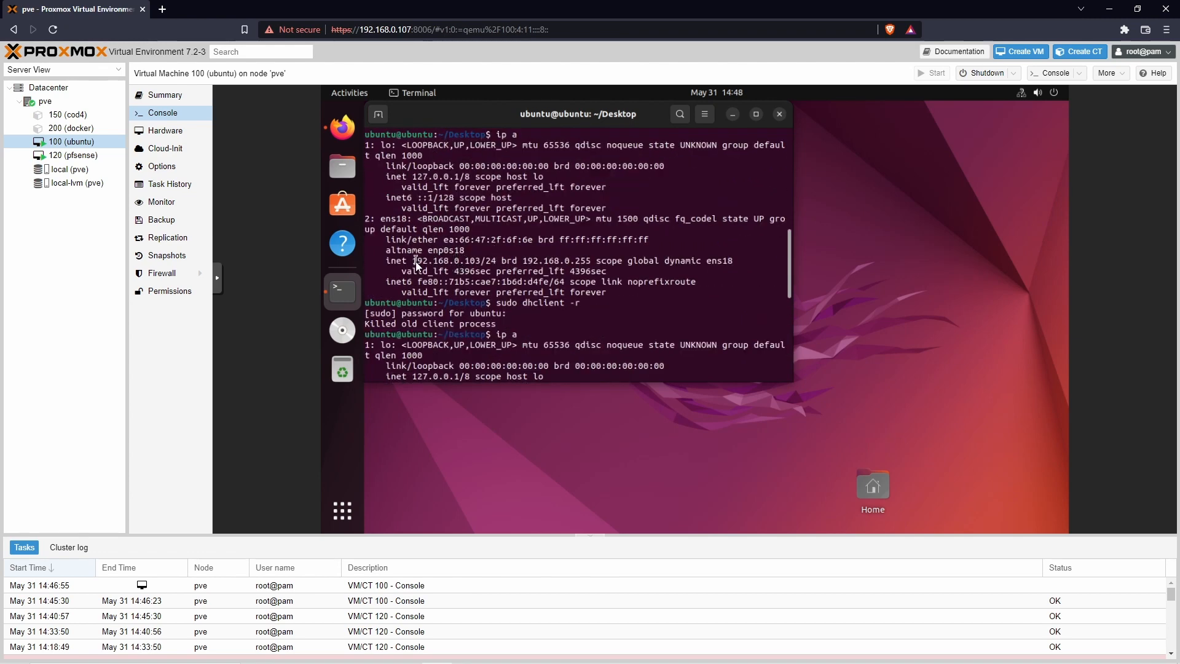
pyautogui.moveTo(484, 265); pyautogui.dragTo(477, 264)
pyautogui.scroll(-9, 589, 318)
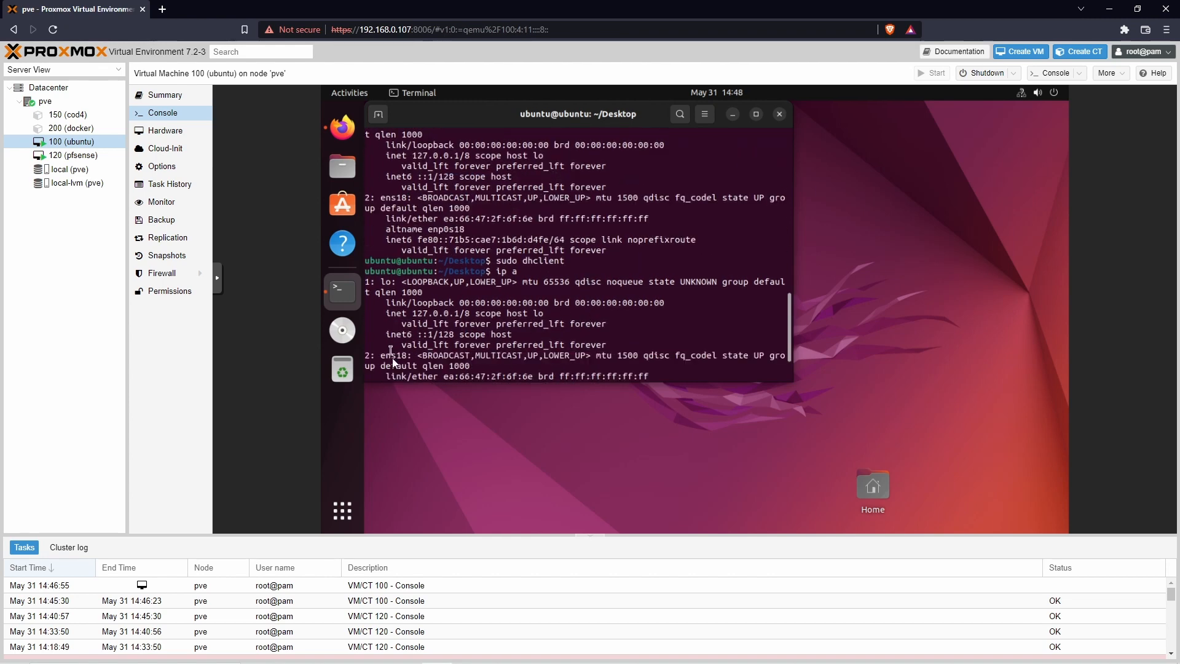
pyautogui.moveTo(408, 334); pyautogui.dragTo(474, 334)
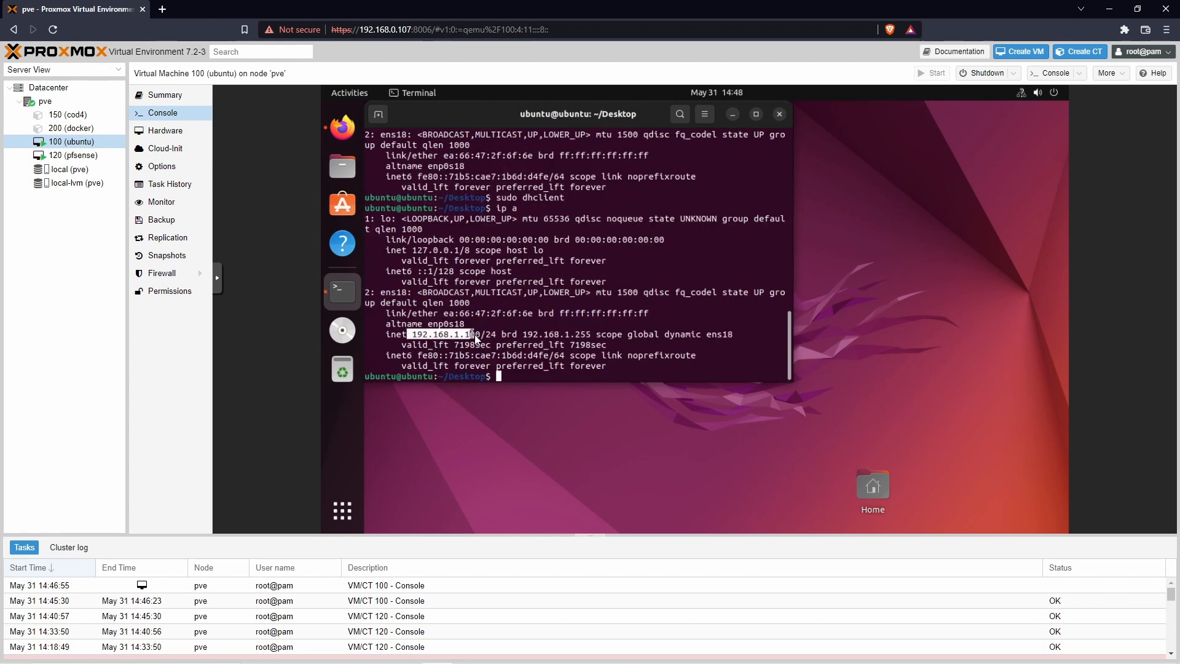
pyautogui.click(650, 366)
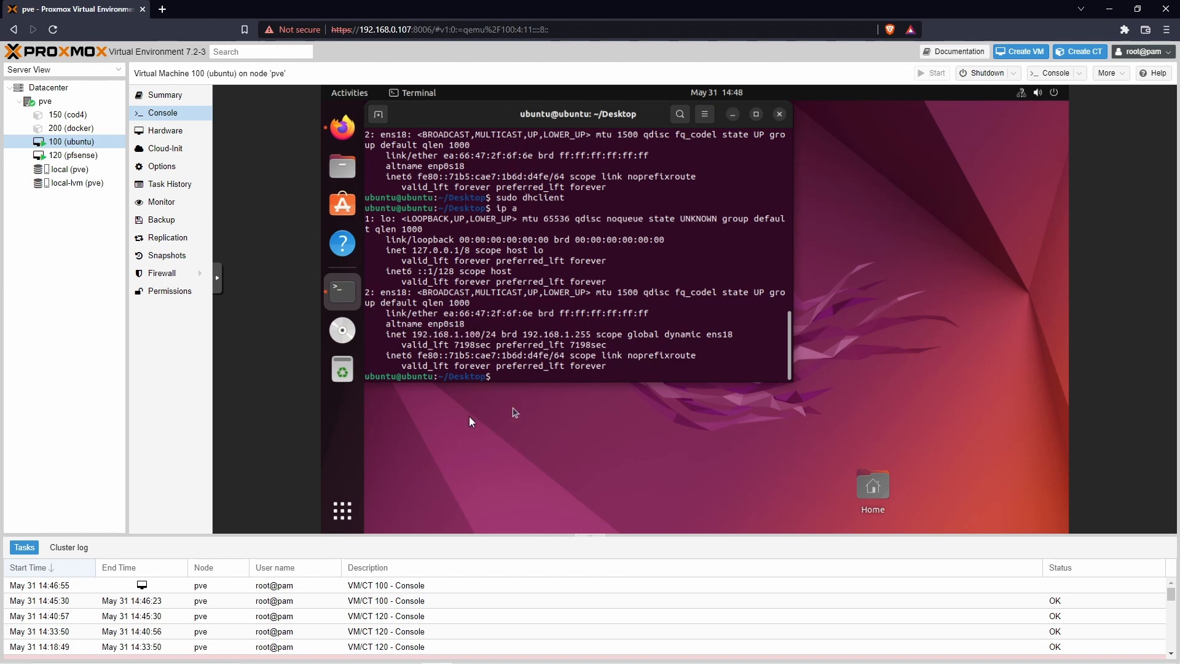
# Step: Browse to 192.168.1.1 in the VM's Firefox and accept the self-signed certificate
pyautogui.click(343, 138)
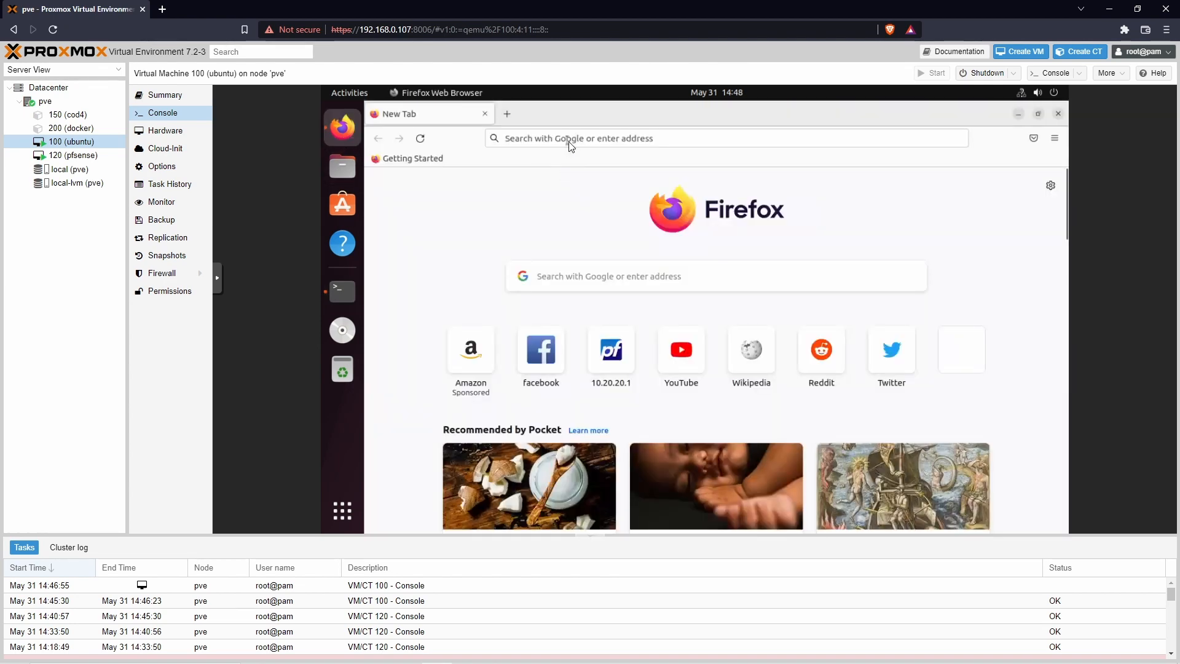
pyautogui.click(570, 141)
pyautogui.write('192')
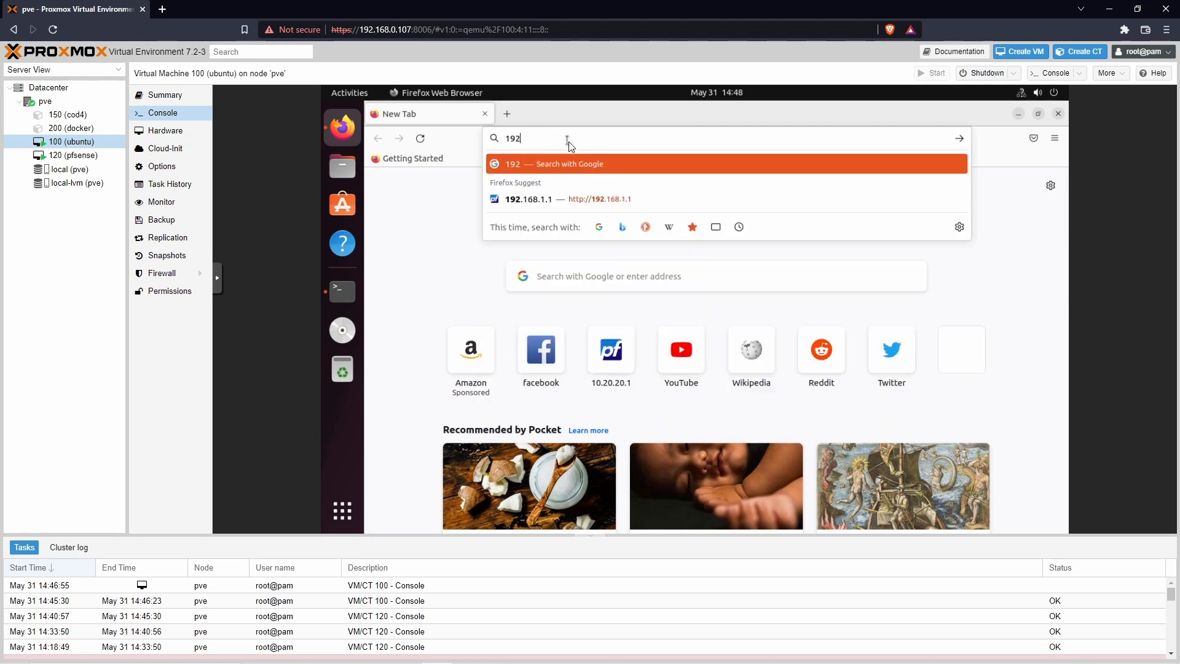
pyautogui.write('.168.1.1')
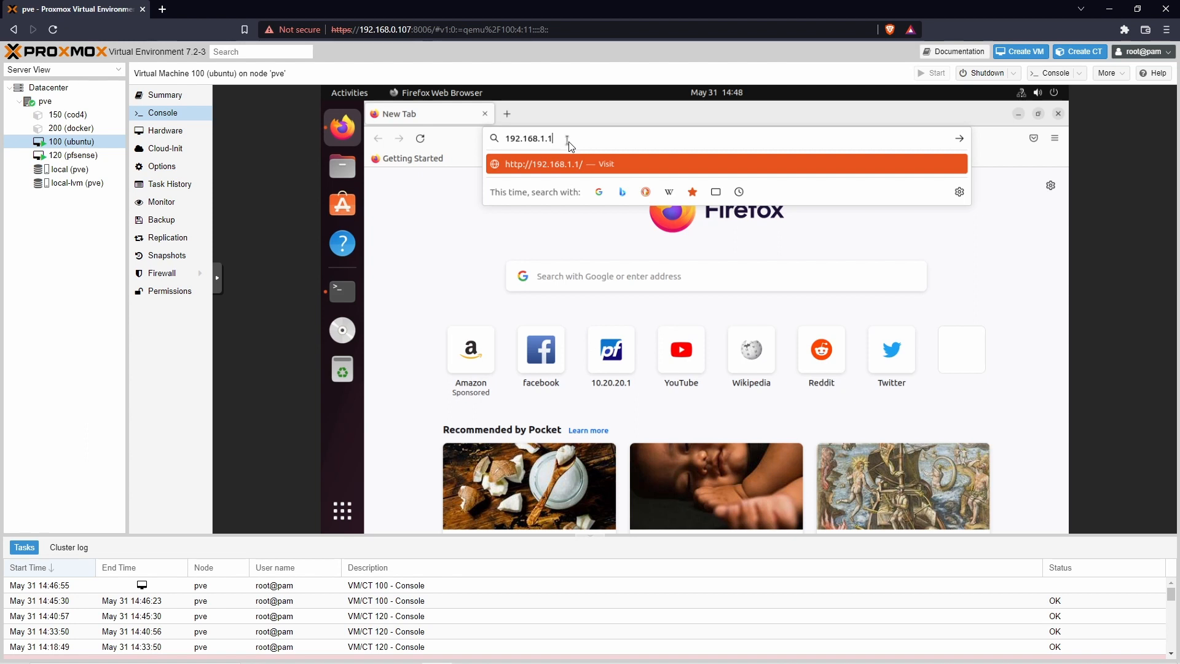
pyautogui.press('Return')
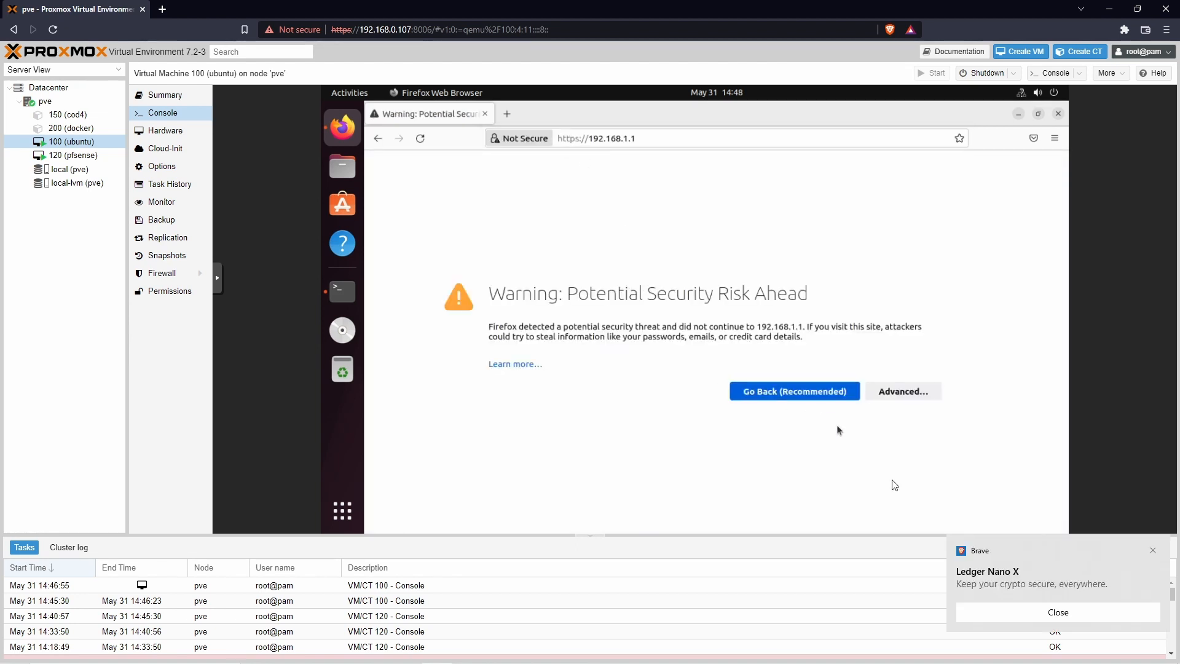
pyautogui.click(1152, 550)
pyautogui.click(894, 396)
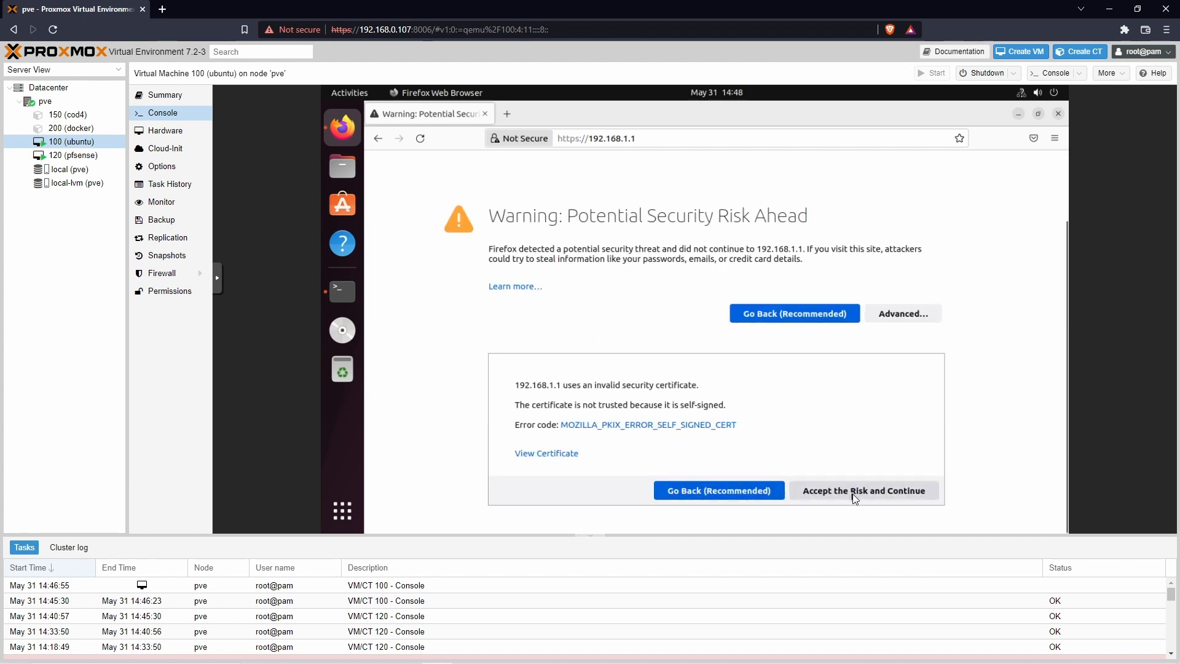
pyautogui.click(853, 493)
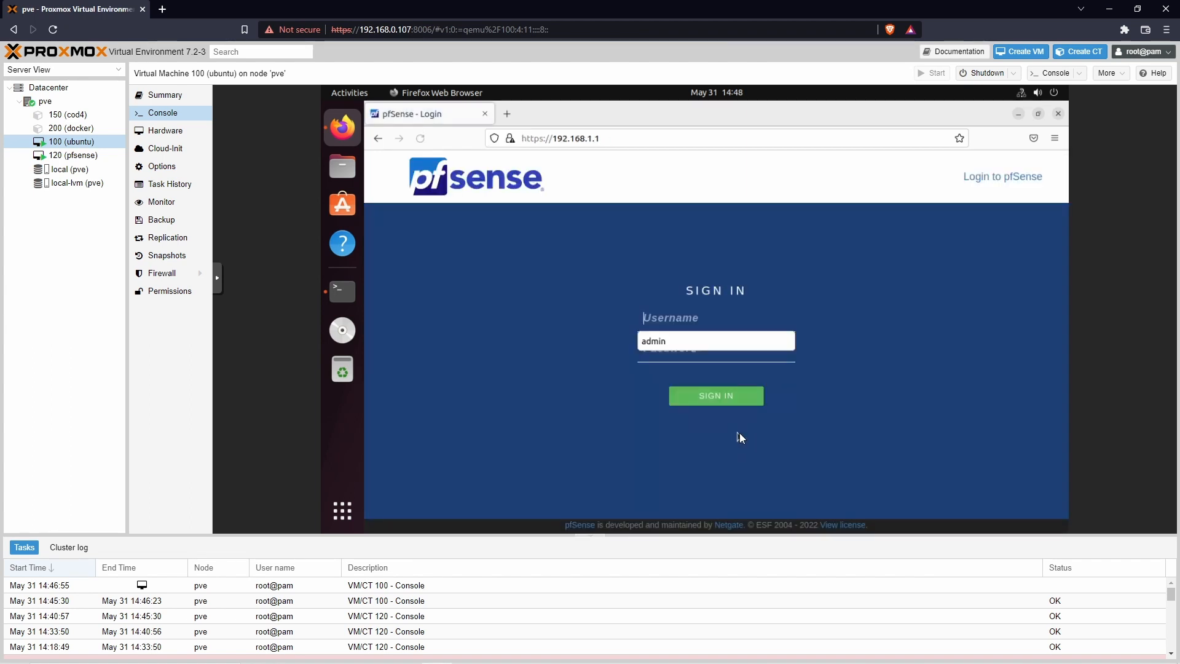
# Step: Sign in to pfSense as admin with the default password and advance past the intro pages
pyautogui.click(700, 340)
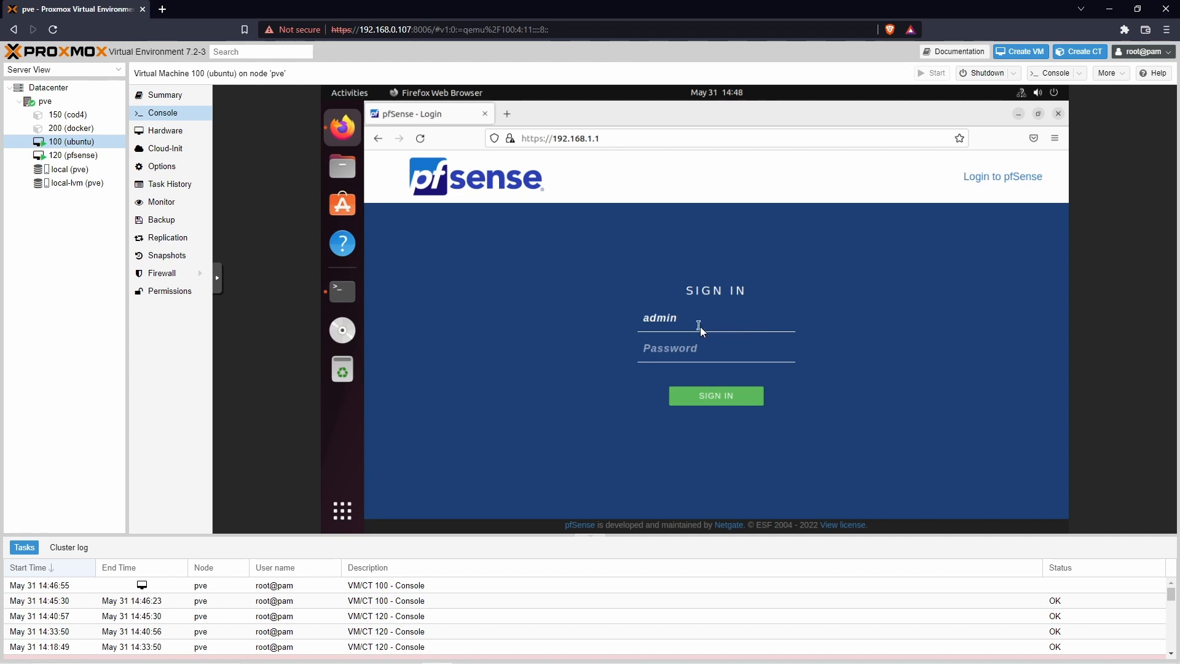
pyautogui.click(701, 325)
pyautogui.click(858, 345)
pyautogui.click(752, 352)
pyautogui.write('pfsens')
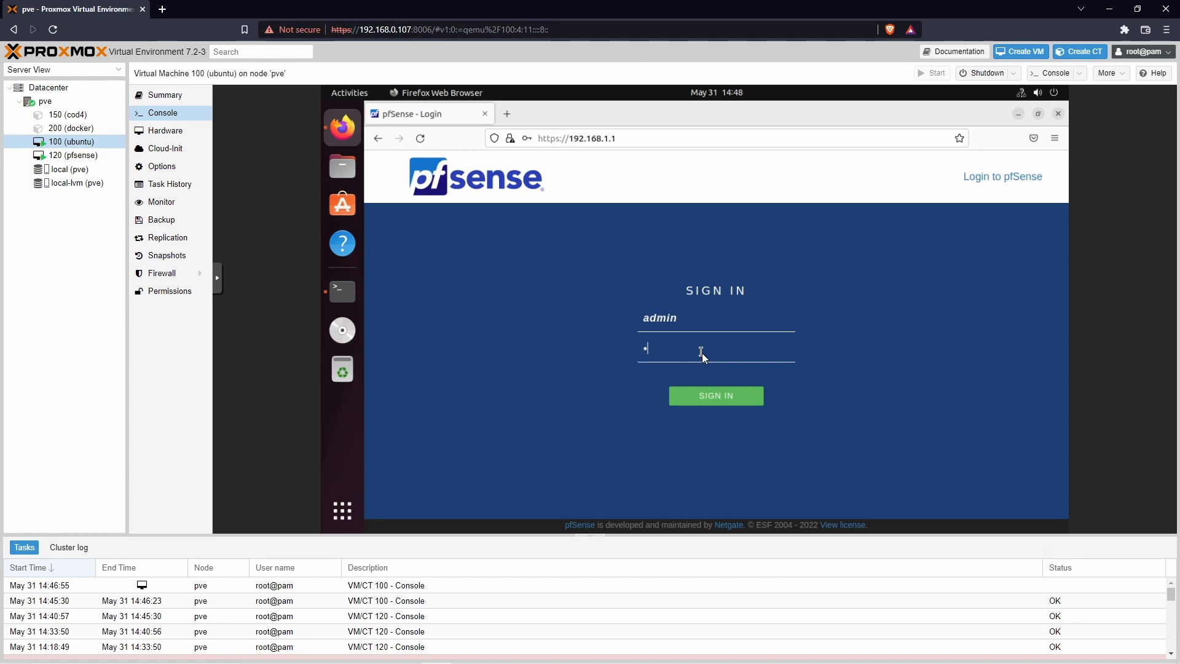
pyautogui.write('e')
pyautogui.click(721, 397)
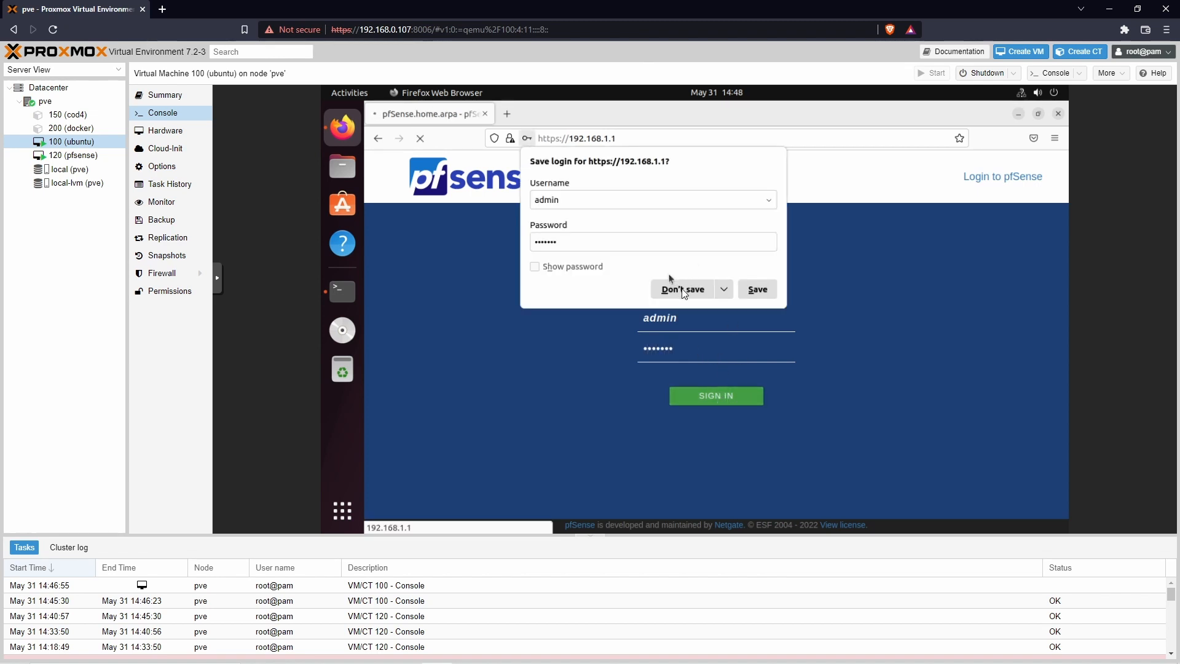
pyautogui.click(680, 289)
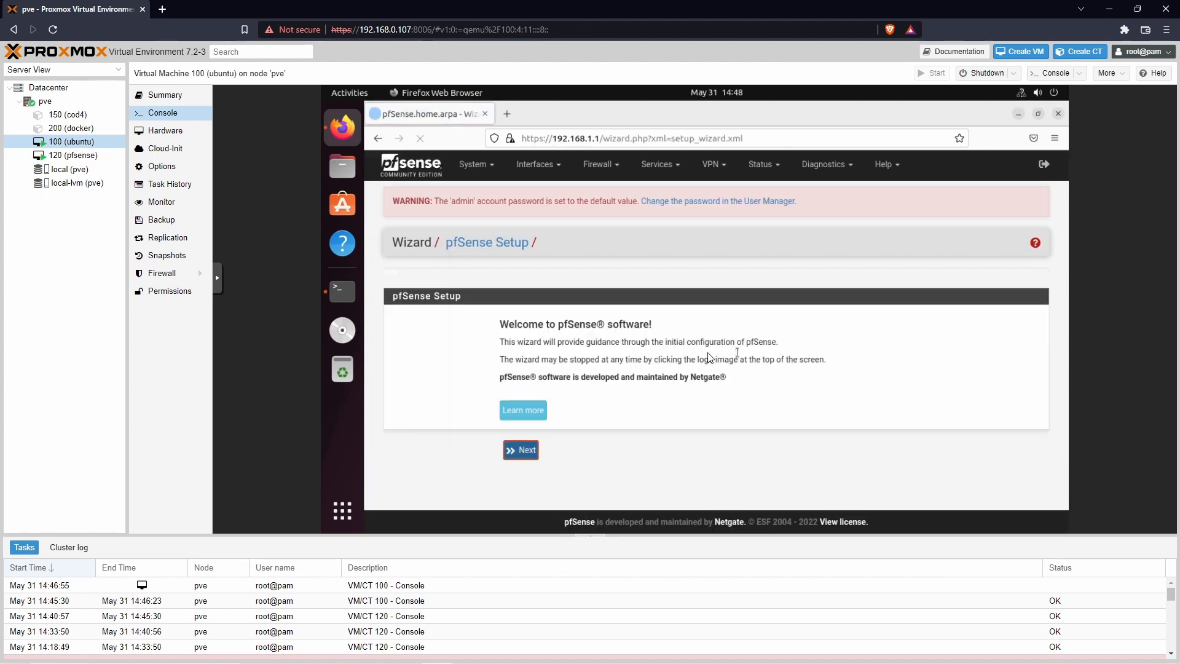
pyautogui.click(522, 456)
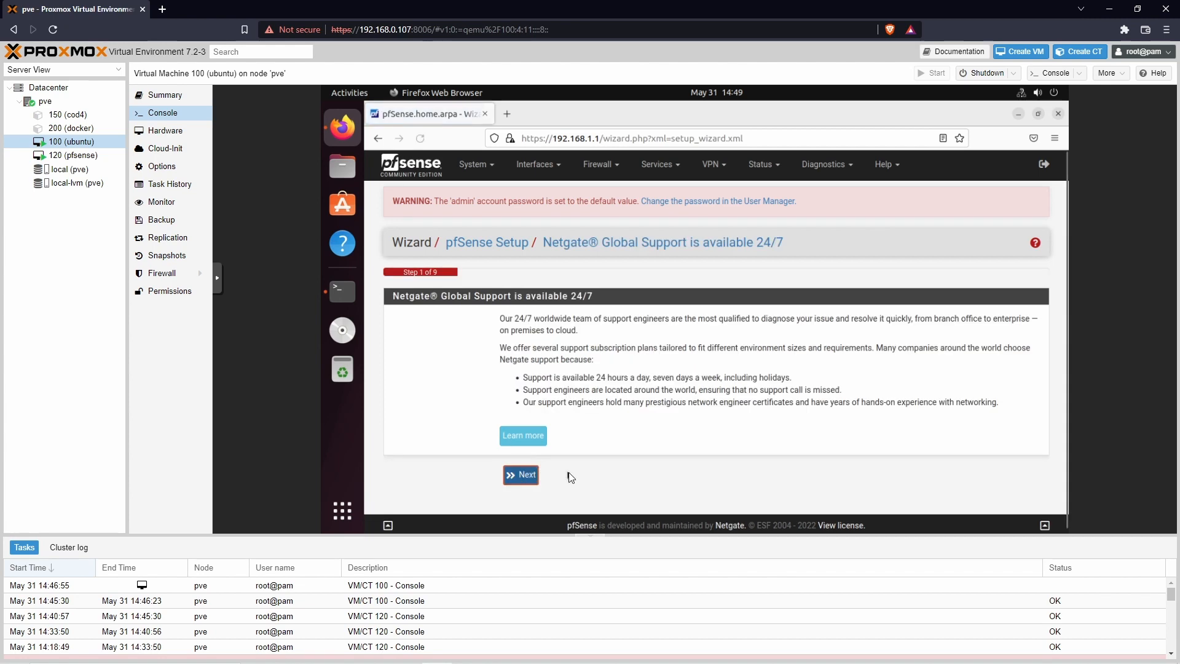
pyautogui.click(521, 478)
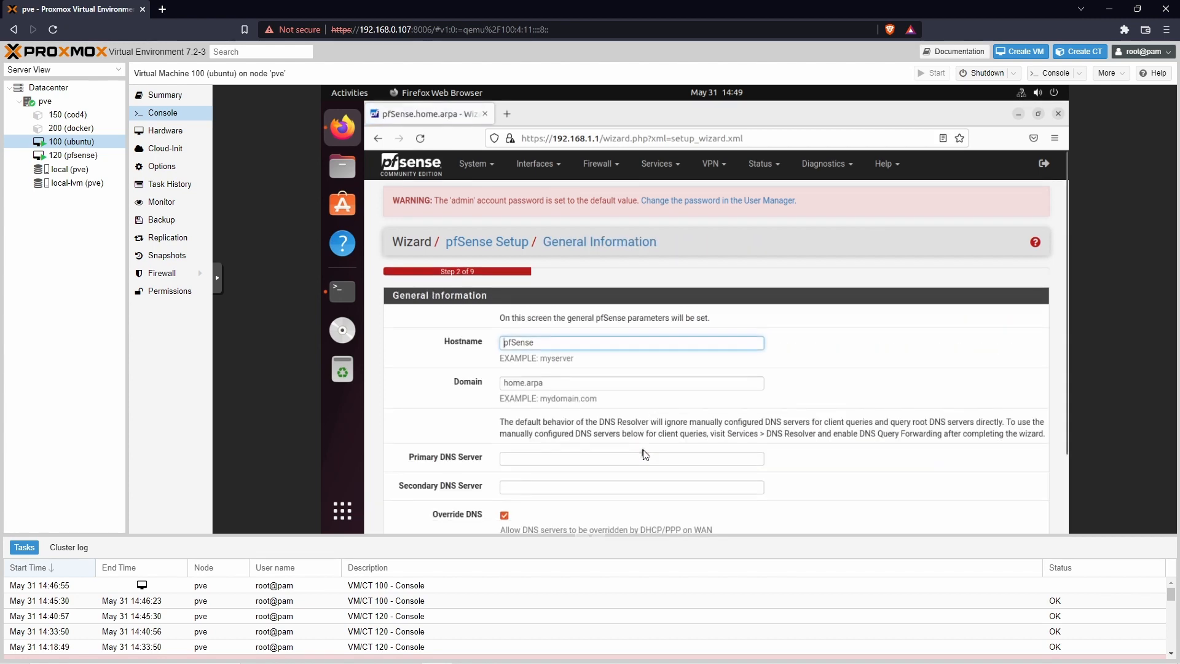
# Step: Change the pfSense domain from home.arpa to home.local
pyautogui.scroll(-3, 771, 386)
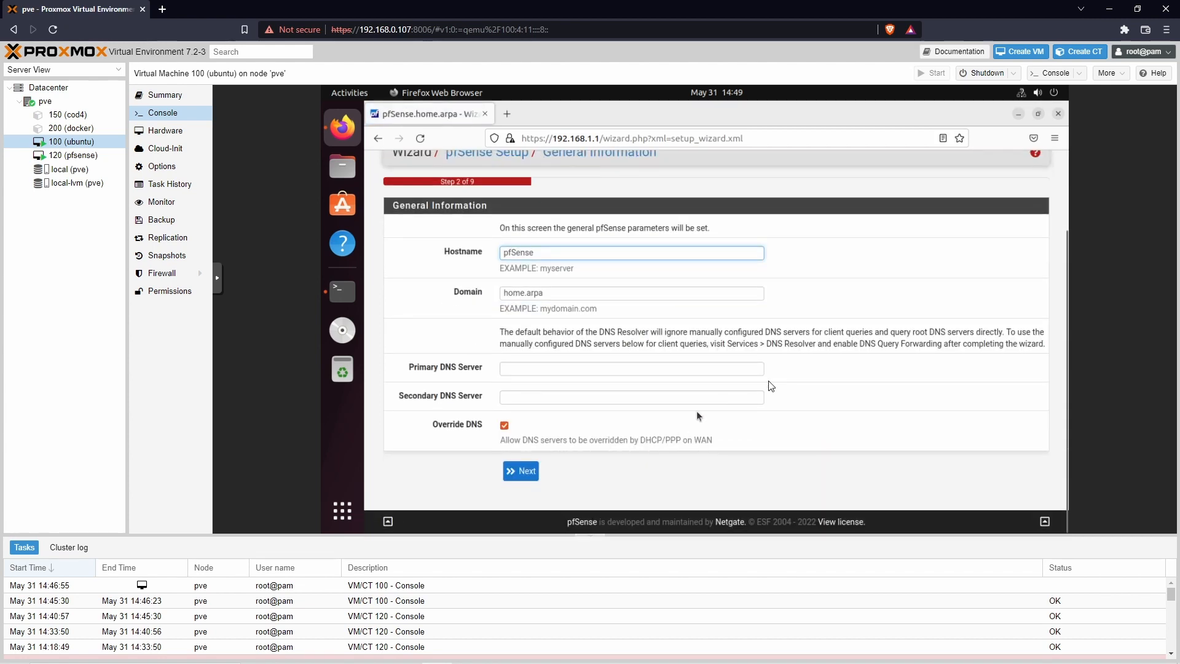
pyautogui.doubleClick(548, 257)
pyautogui.click(559, 254)
pyautogui.click(551, 296)
pyautogui.tripleClick(532, 293)
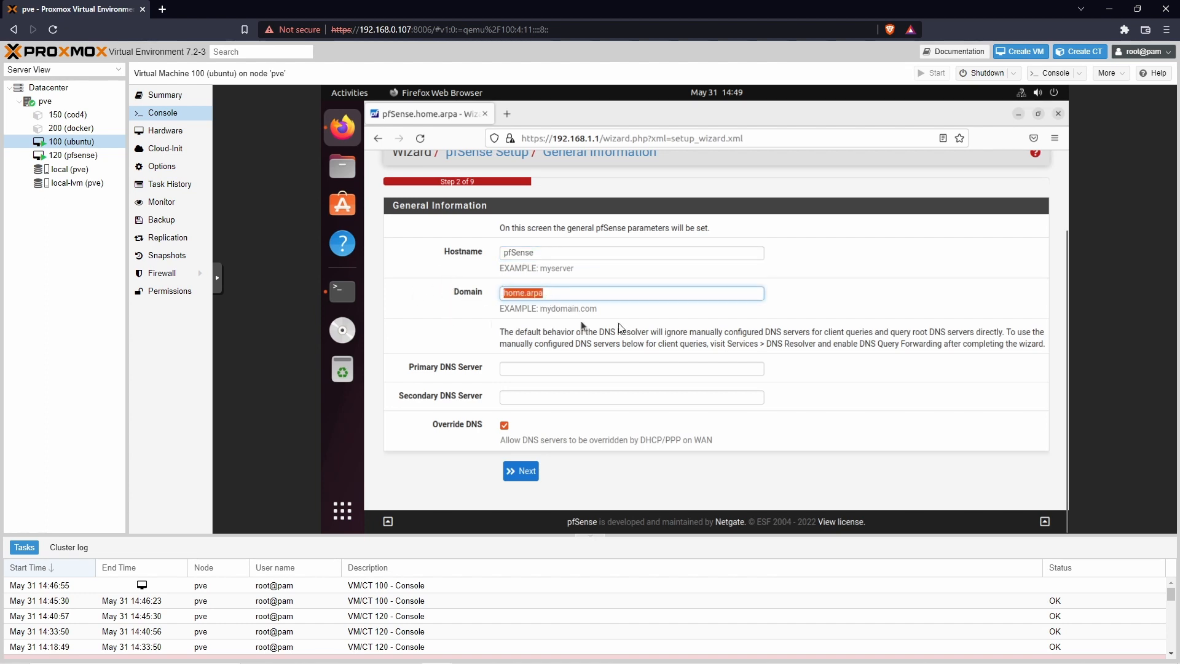
pyautogui.click(550, 295)
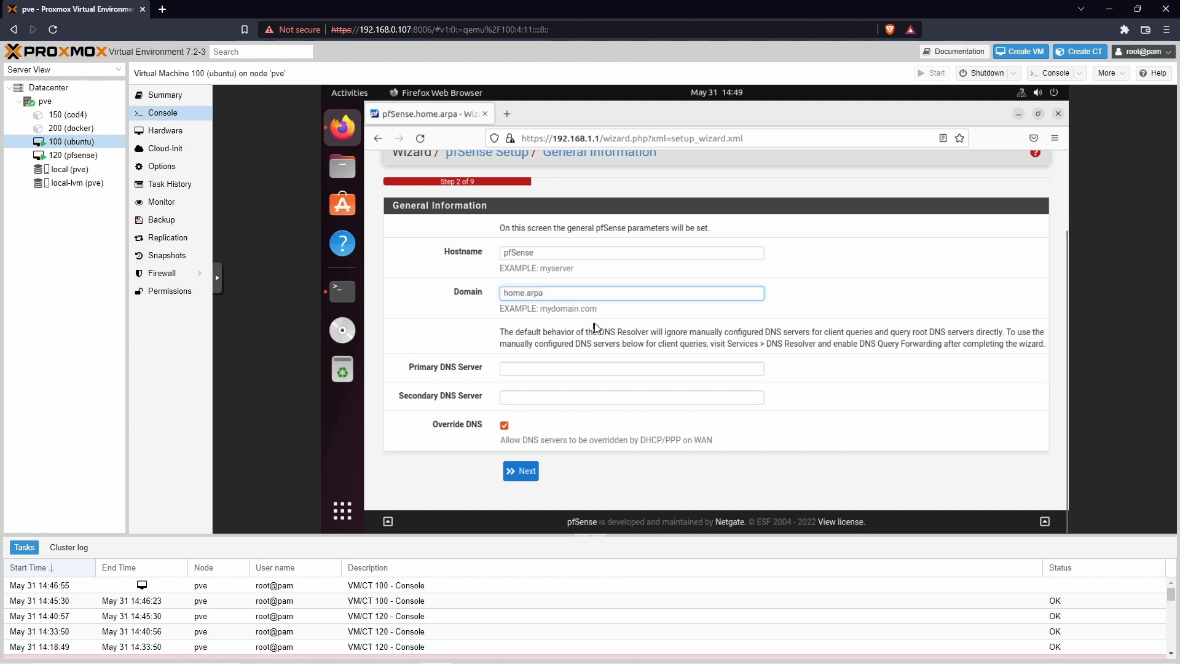
pyautogui.tripleClick(555, 298)
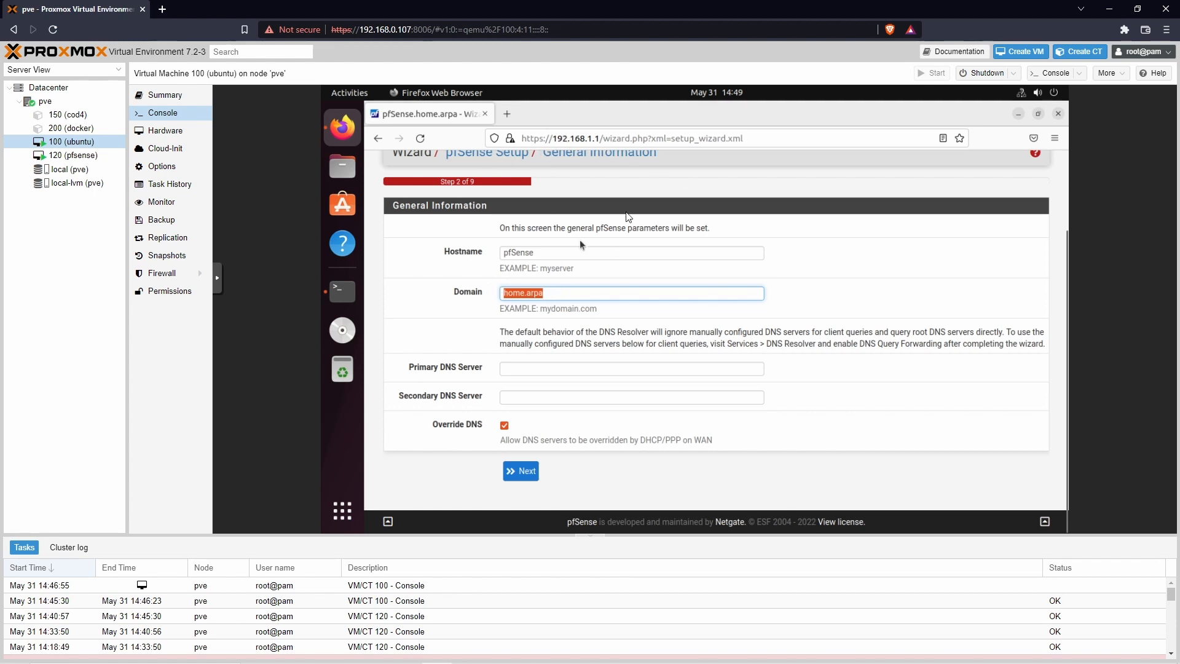
pyautogui.click(567, 294)
pyautogui.press('BackSpace')
pyautogui.write('loca')
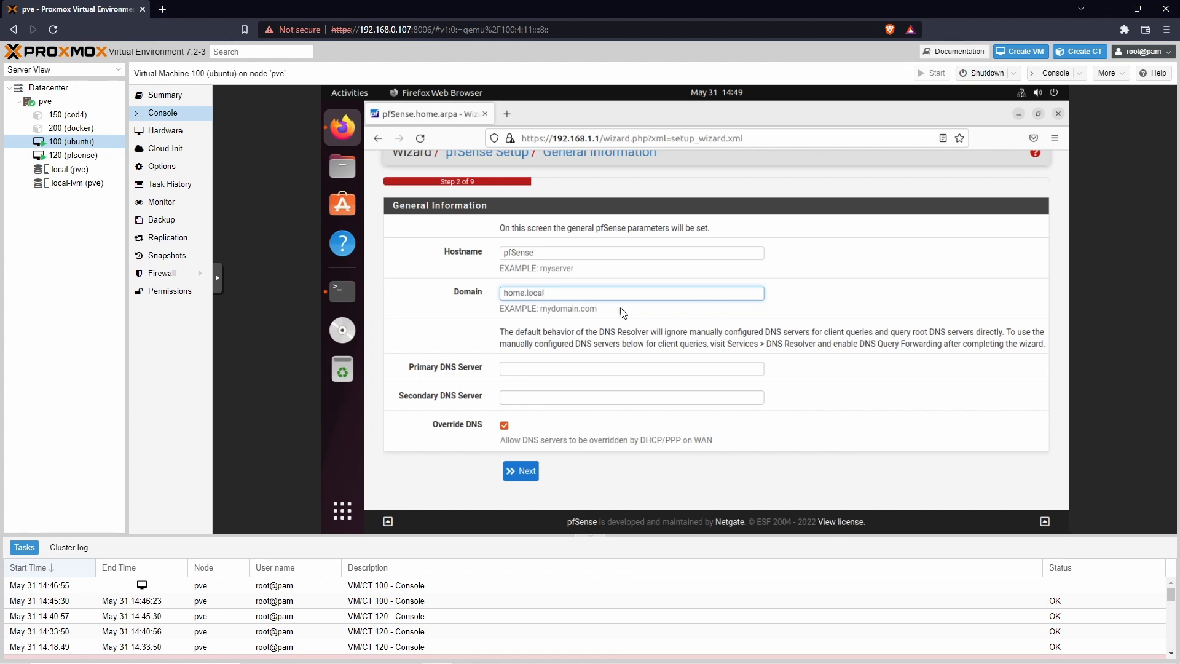
pyautogui.write('l')
pyautogui.click(621, 309)
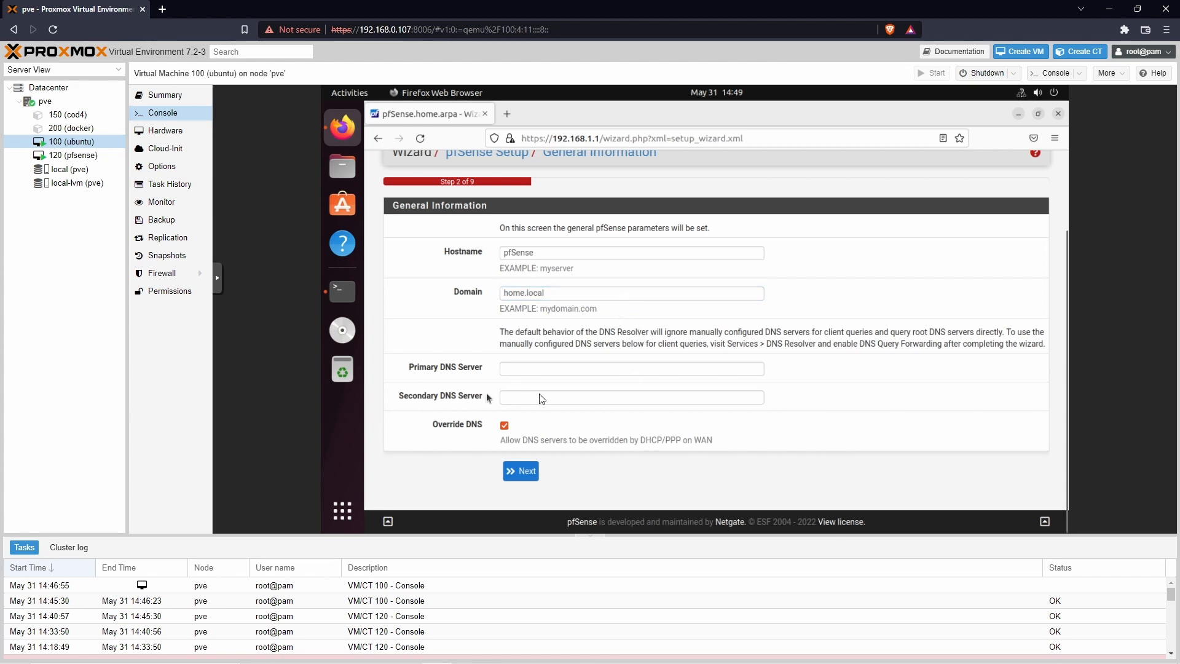
# Step: Uncheck DNS override, set DNS servers 8.8.8.8 and 1.1.1.1, and go to the next step
pyautogui.click(504, 426)
pyautogui.click(529, 369)
pyautogui.write('8.8')
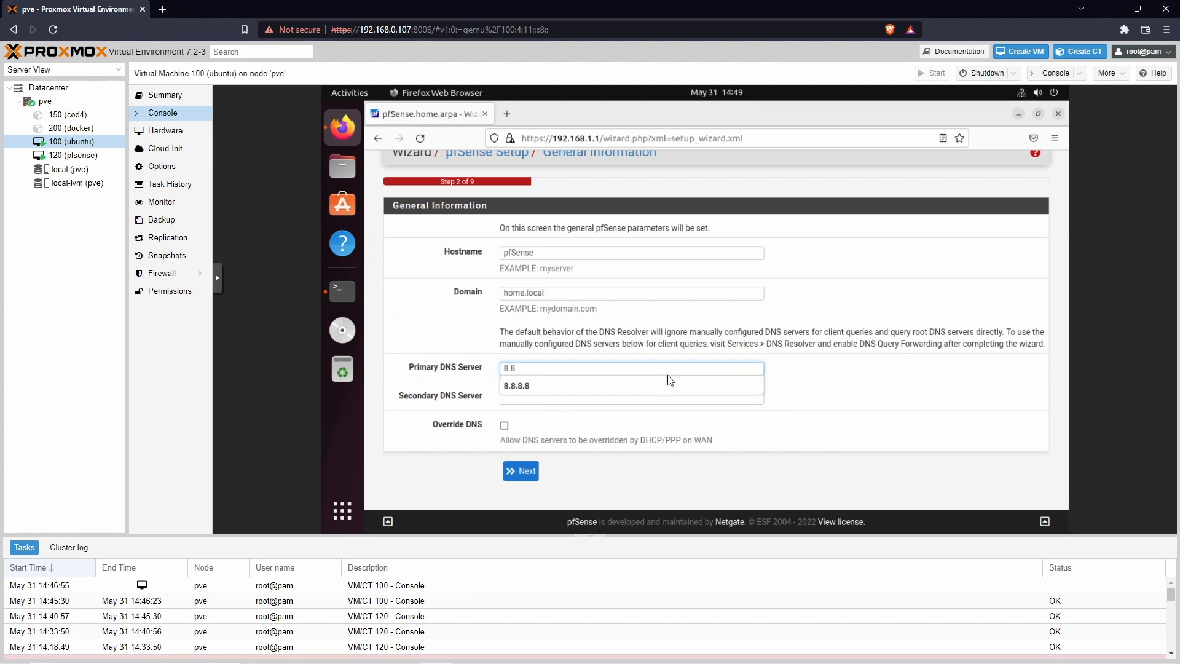
pyautogui.write('.8')
pyautogui.click(674, 386)
pyautogui.click(540, 396)
pyautogui.write('1')
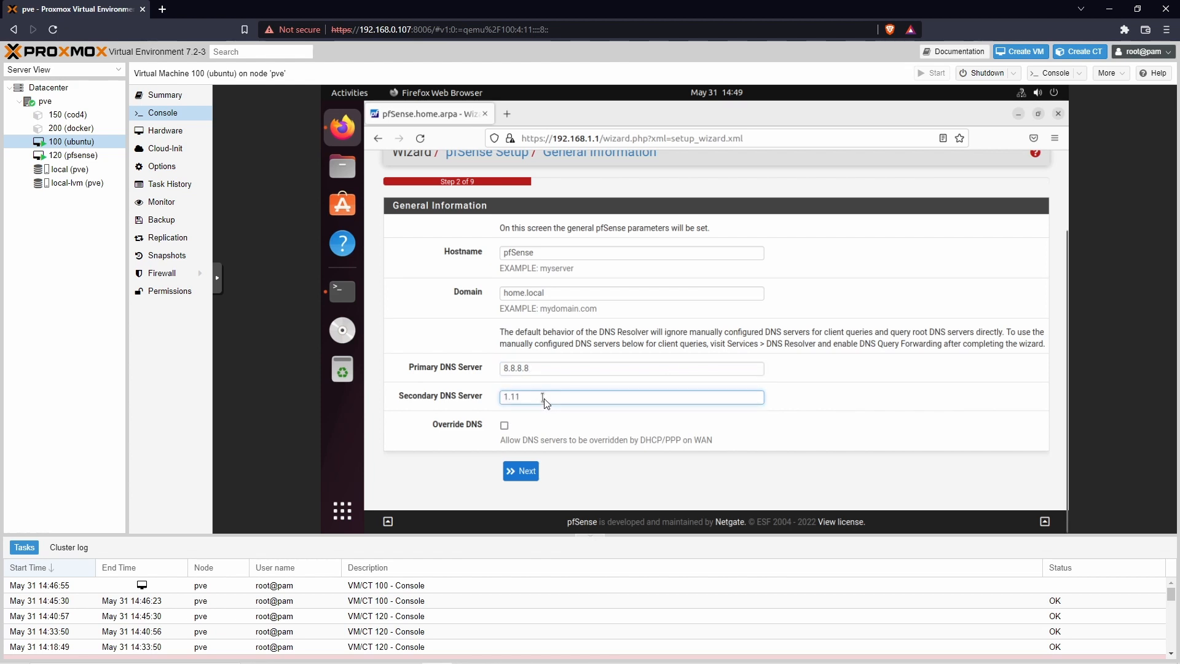
pyautogui.write('.1.1.1')
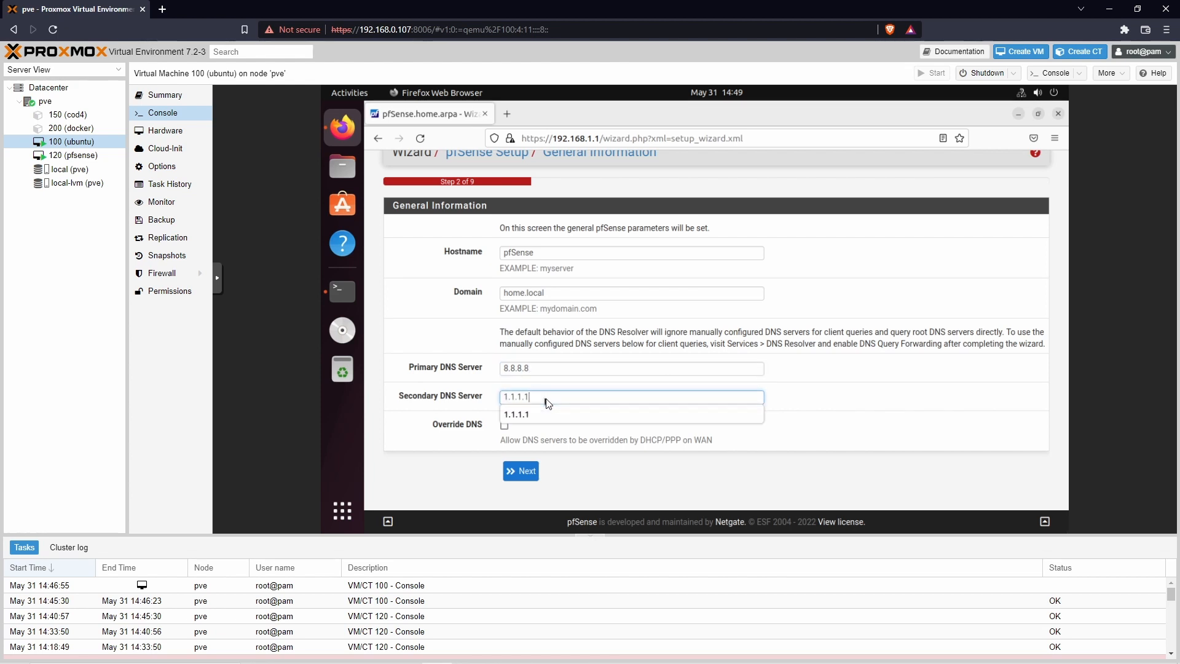
pyautogui.click(537, 413)
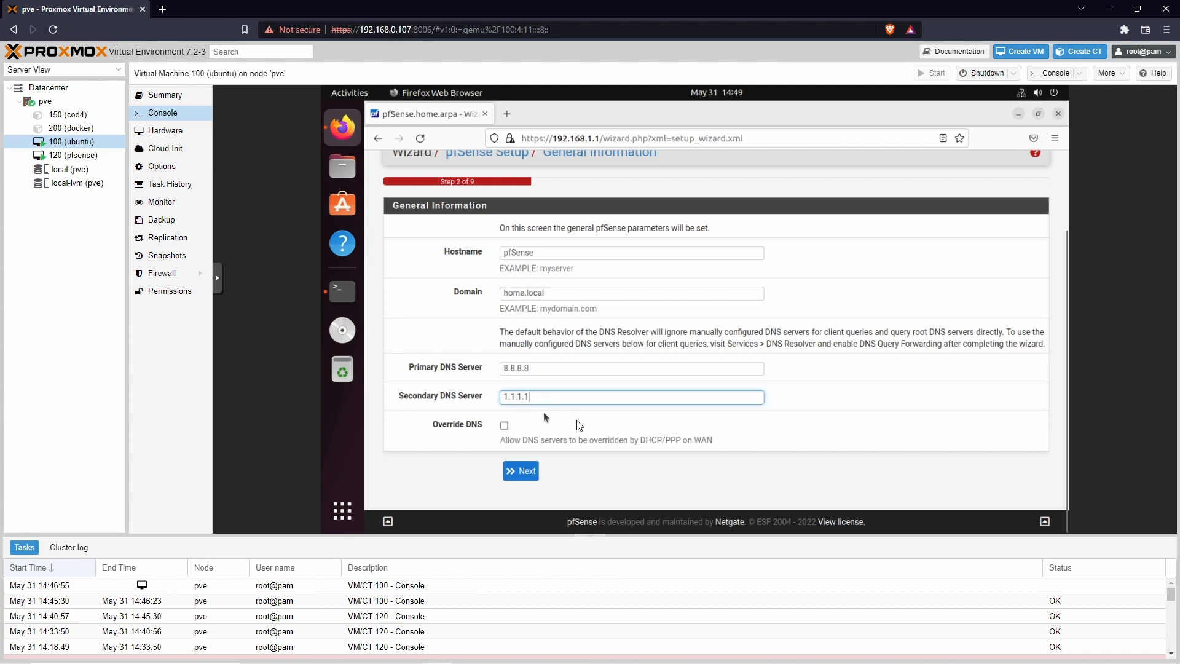
pyautogui.click(807, 413)
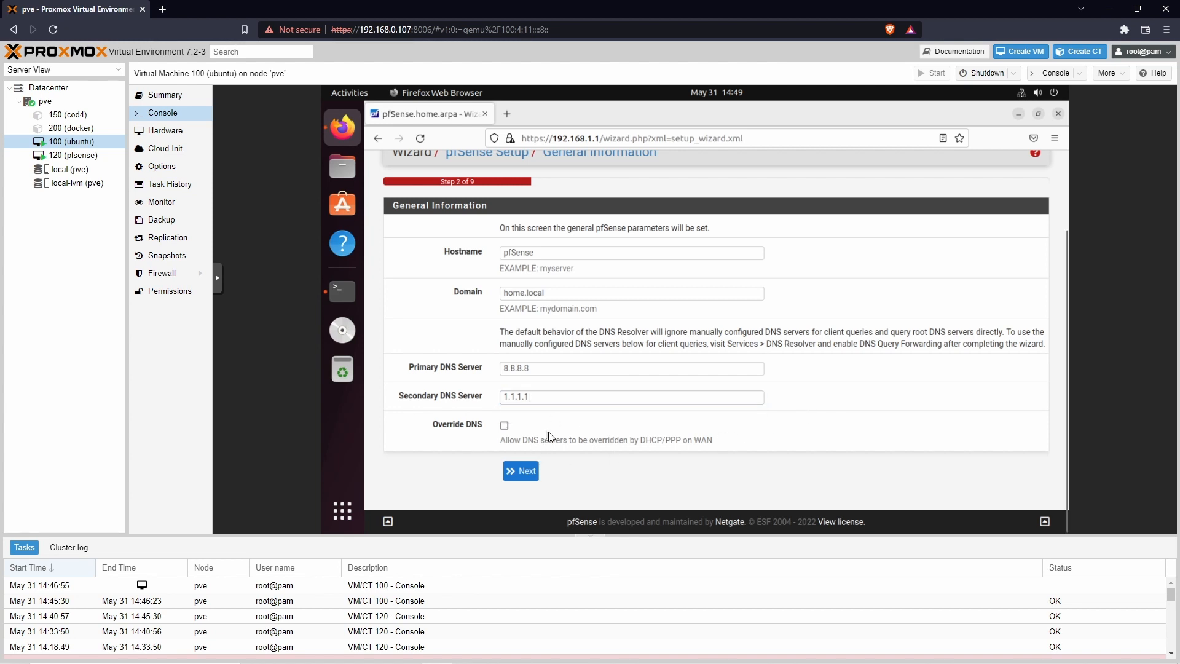
pyautogui.click(525, 474)
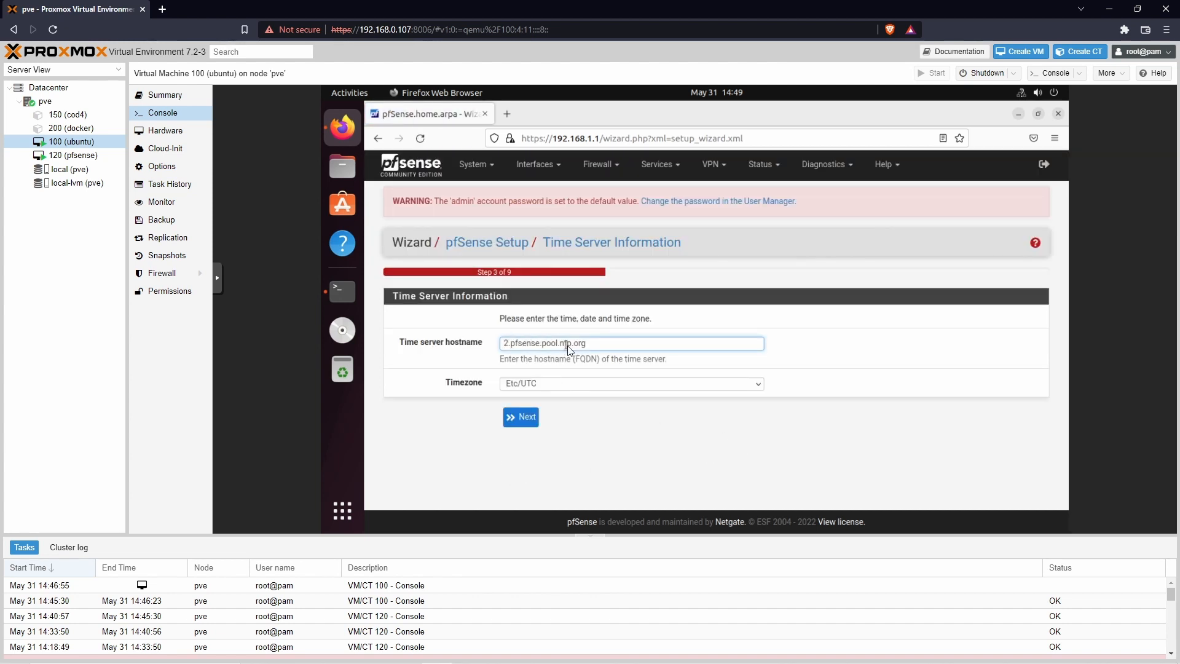
# Step: Choose Asia/Kolkata from the timezone list and proceed to WAN configuration
pyautogui.click(604, 389)
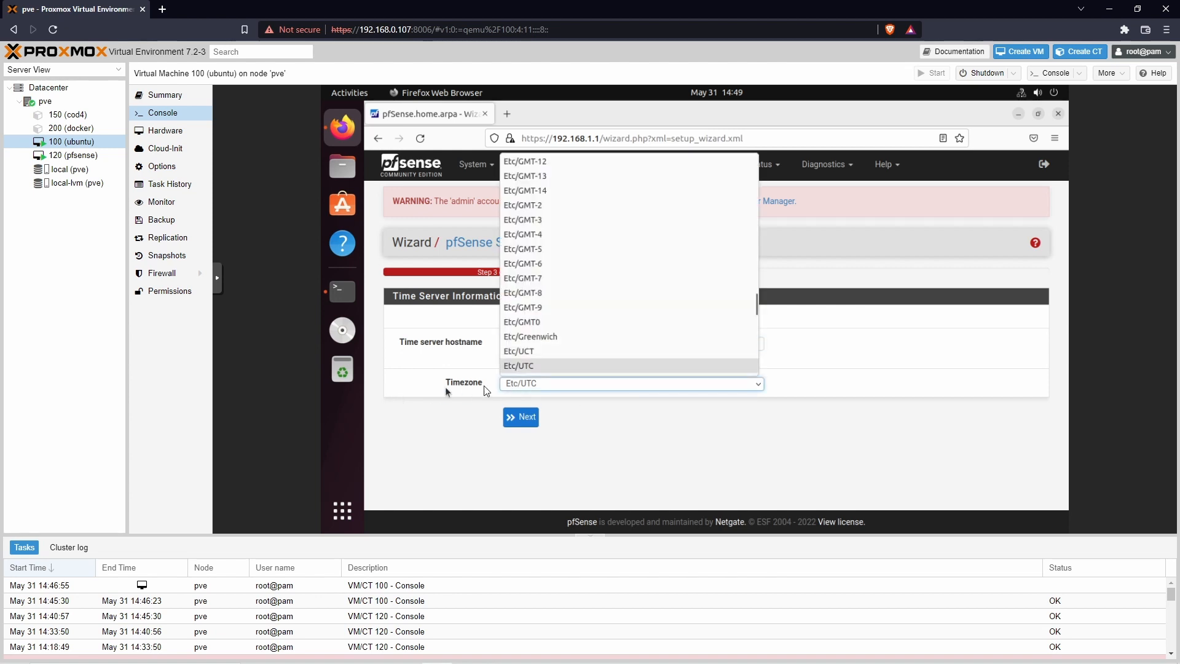
pyautogui.scroll(15, 568, 267)
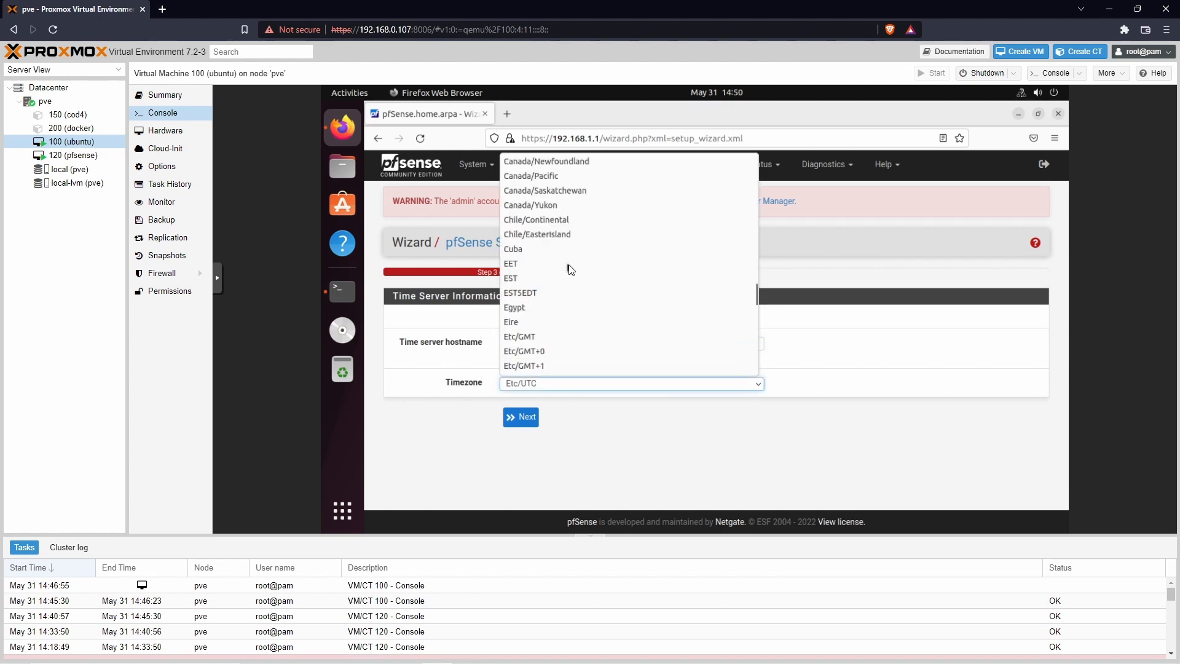
pyautogui.scroll(6, 570, 268)
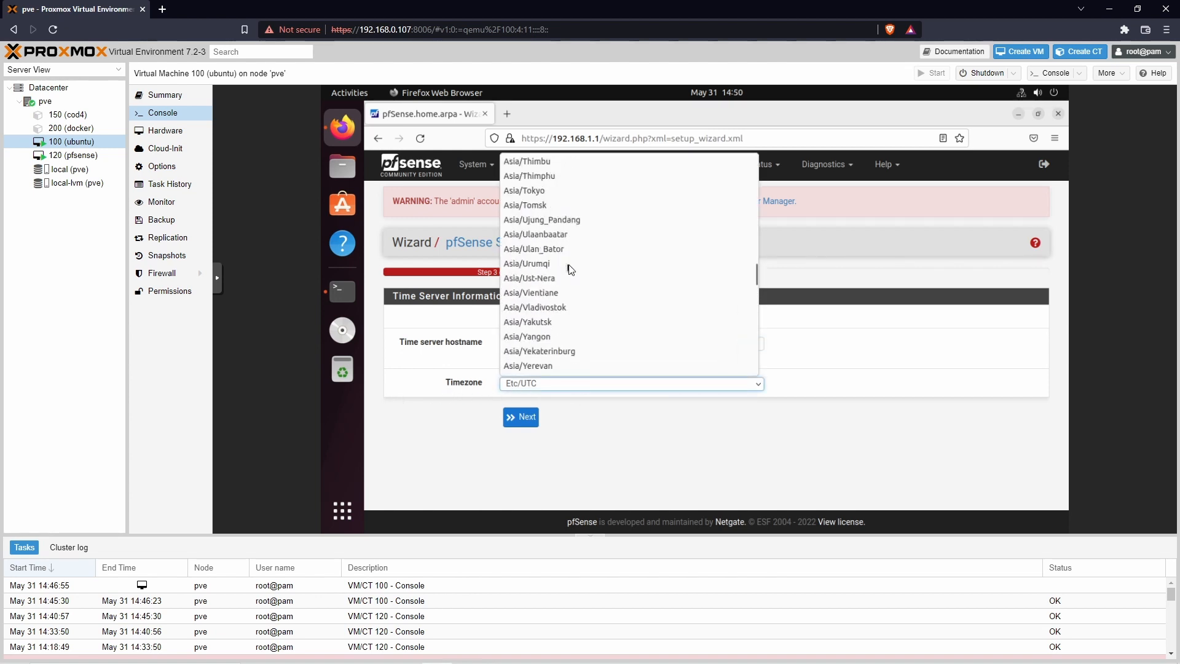
pyautogui.scroll(6, 570, 268)
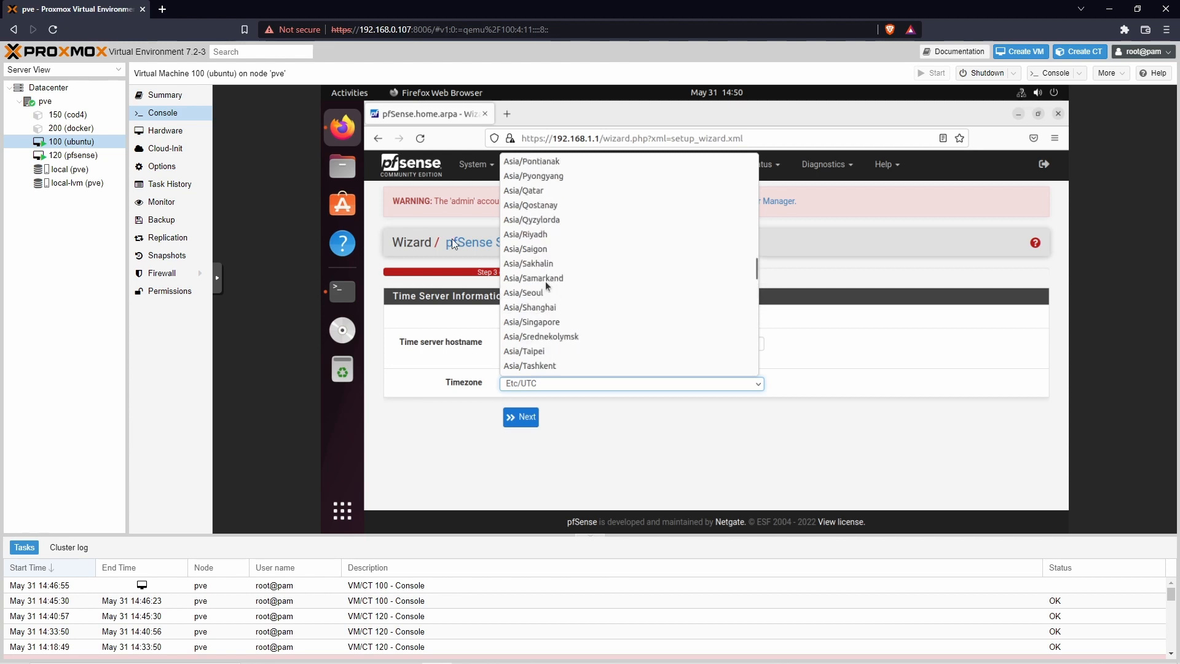
pyautogui.scroll(8, 544, 281)
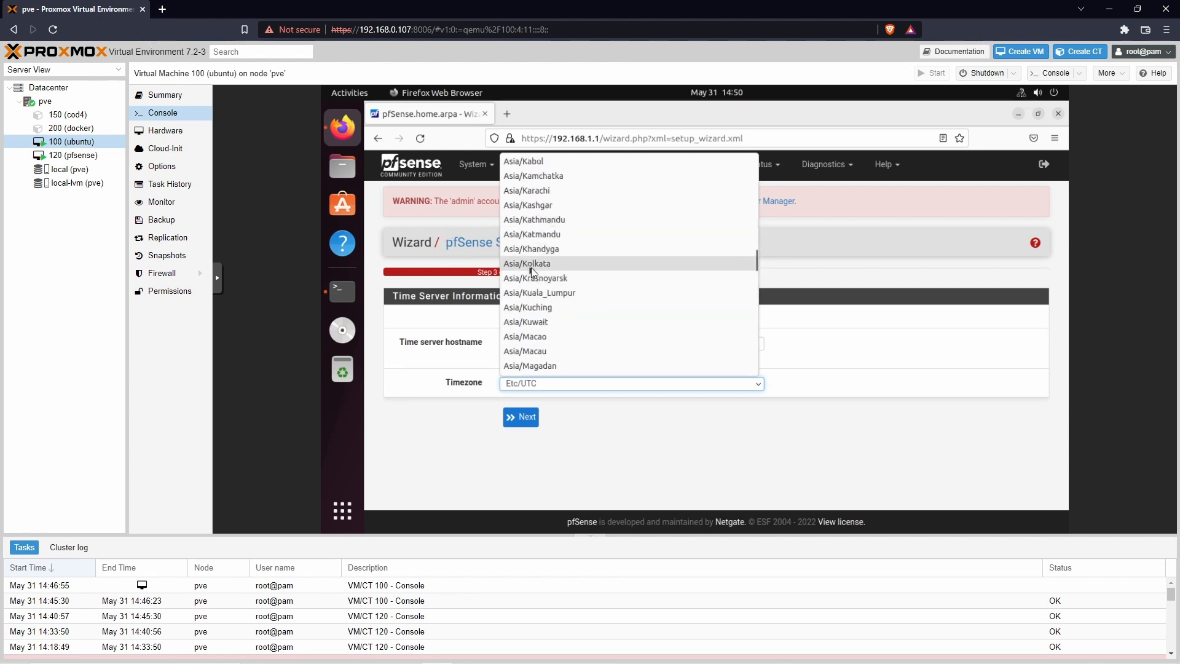
pyautogui.click(531, 268)
pyautogui.click(520, 416)
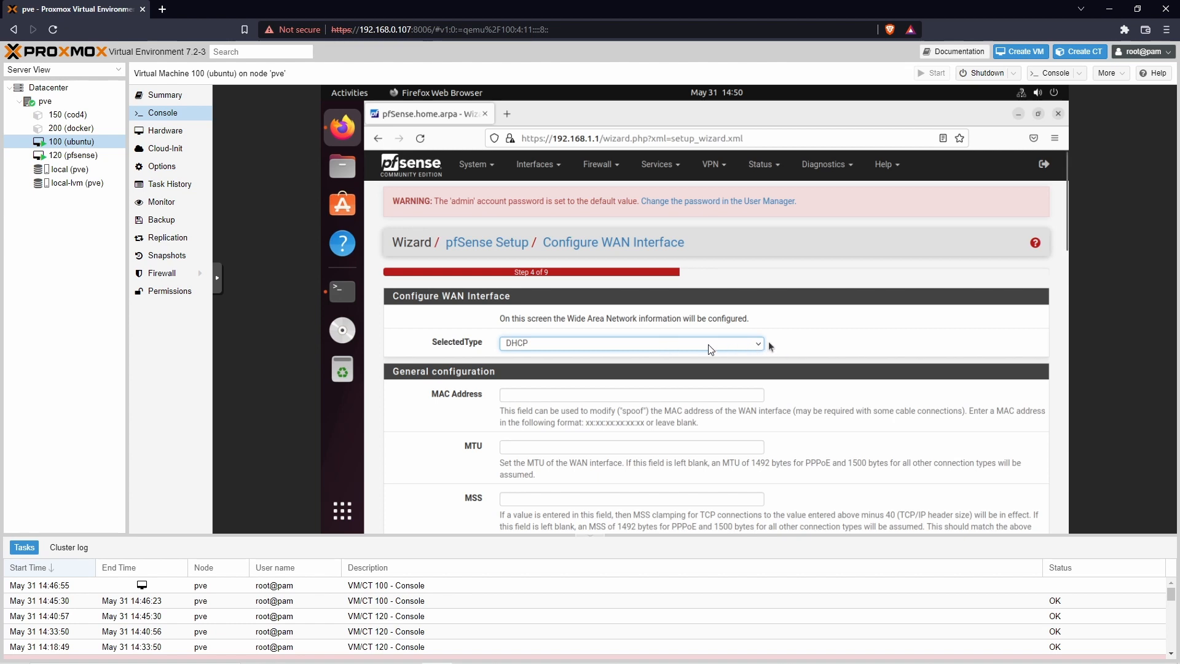
# Step: Leave WAN type as DHCP, uncheck Block RFC1918 Private Networks, and proceed to LAN configuration
pyautogui.click(752, 344)
pyautogui.click(754, 346)
pyautogui.click(760, 347)
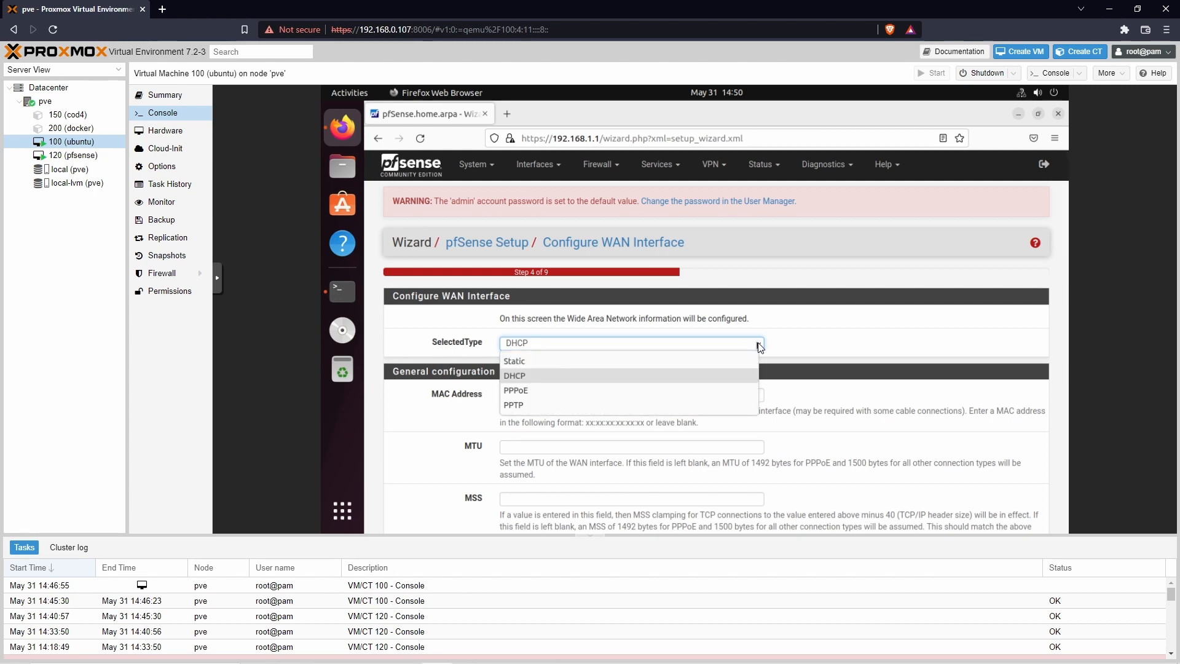
pyautogui.click(760, 347)
pyautogui.scroll(-3, 776, 347)
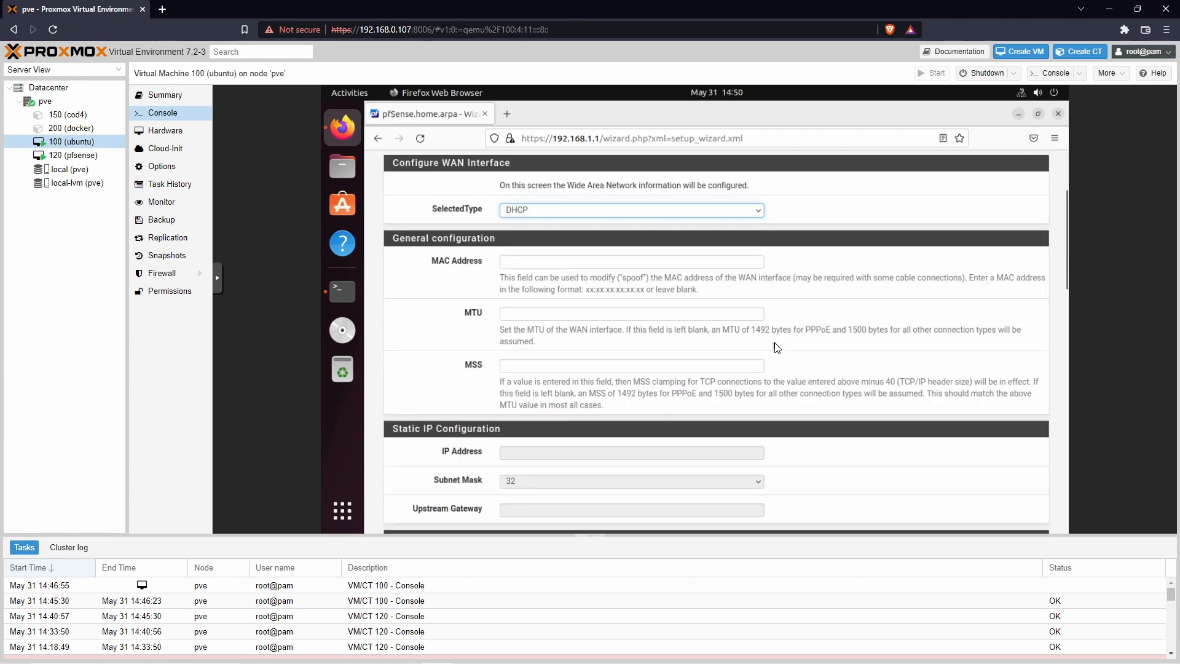
pyautogui.scroll(-3, 619, 326)
pyautogui.scroll(5, 619, 326)
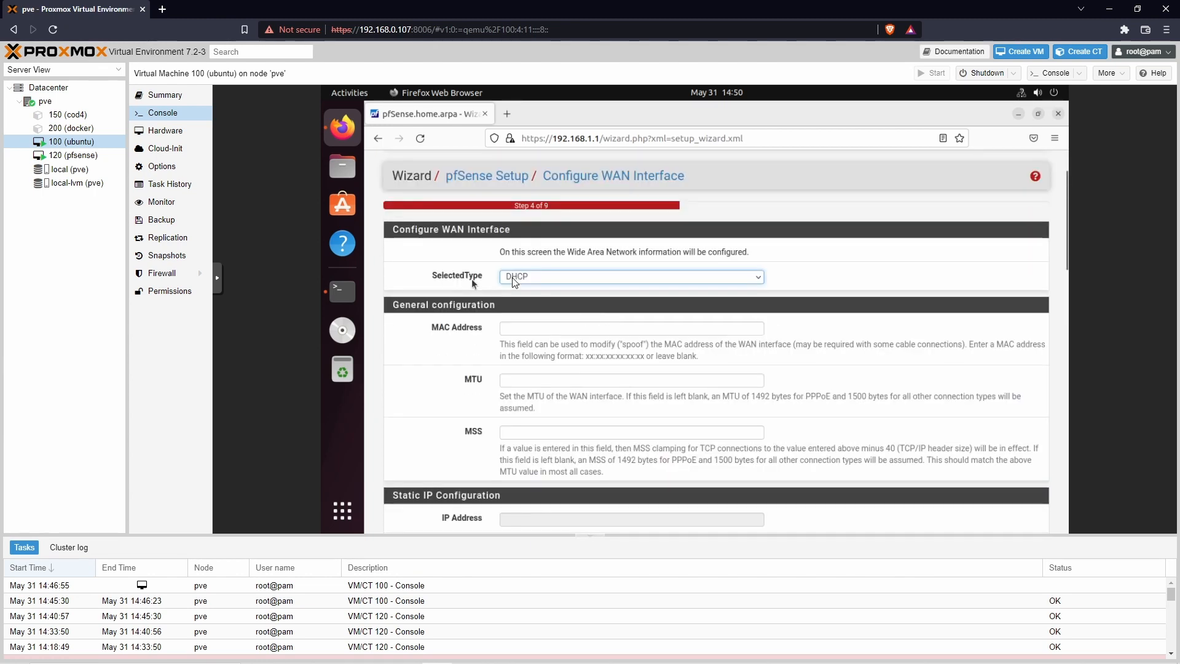
pyautogui.scroll(-15, 780, 401)
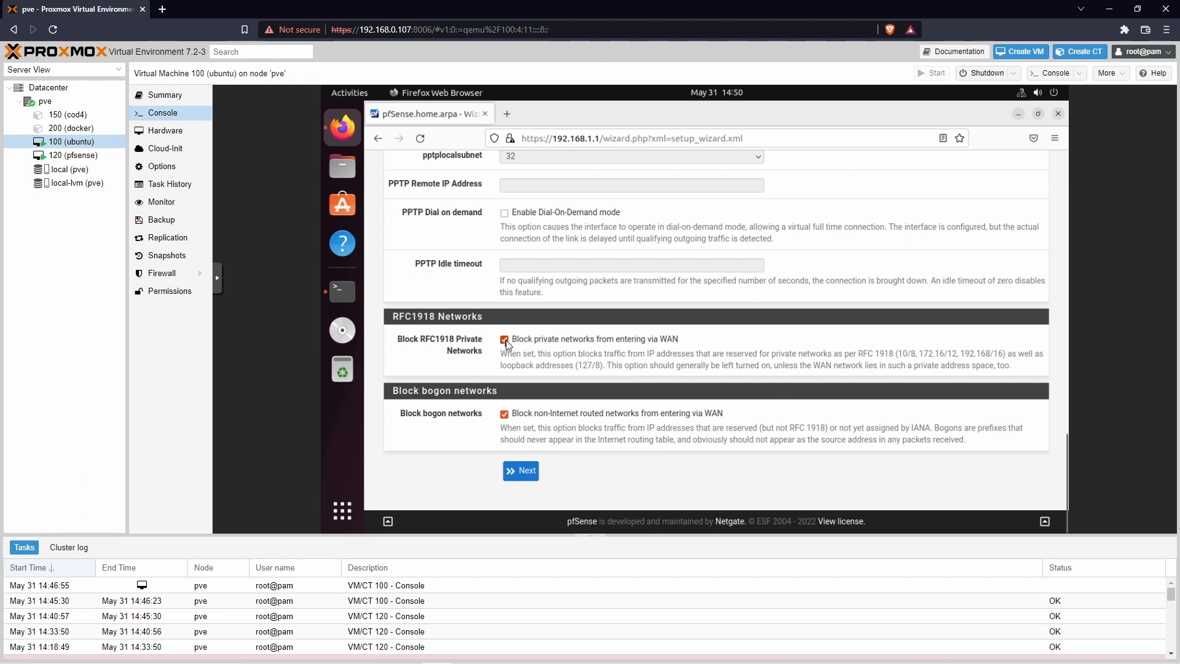
pyautogui.click(505, 340)
pyautogui.click(528, 472)
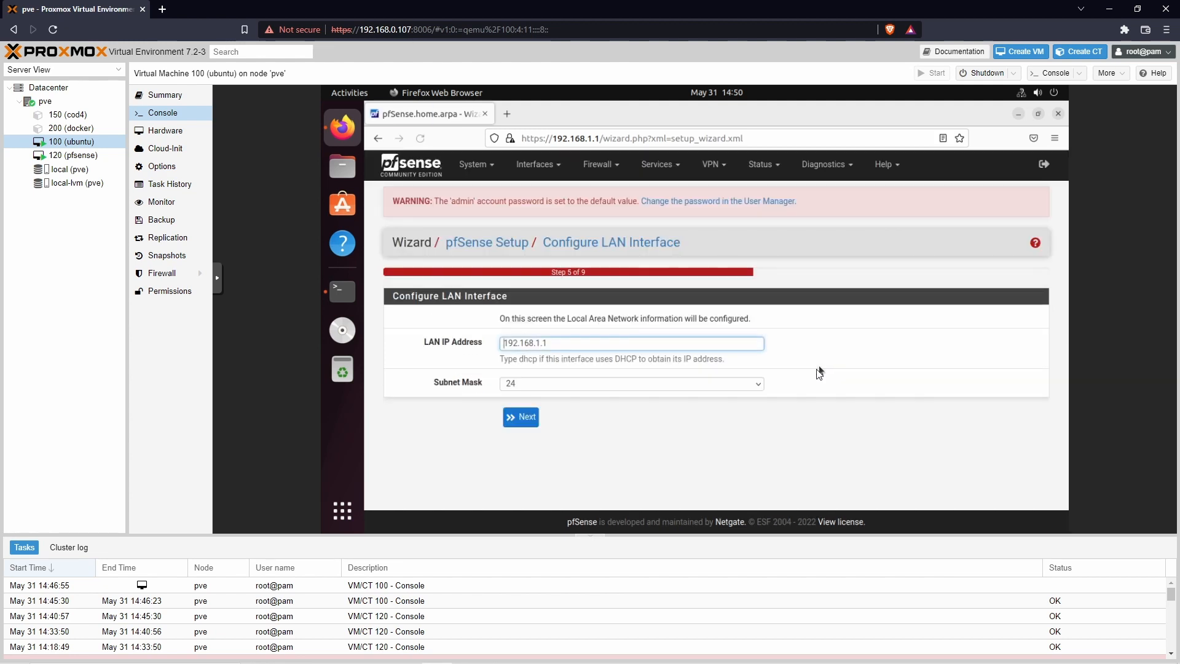
# Step: Replace the LAN IP address with 10.1.1.1, keep subnet 24, and submit
pyautogui.click(559, 342)
pyautogui.tripleClick(560, 346)
pyautogui.click(564, 345)
pyautogui.tripleClick(553, 346)
pyautogui.write('10')
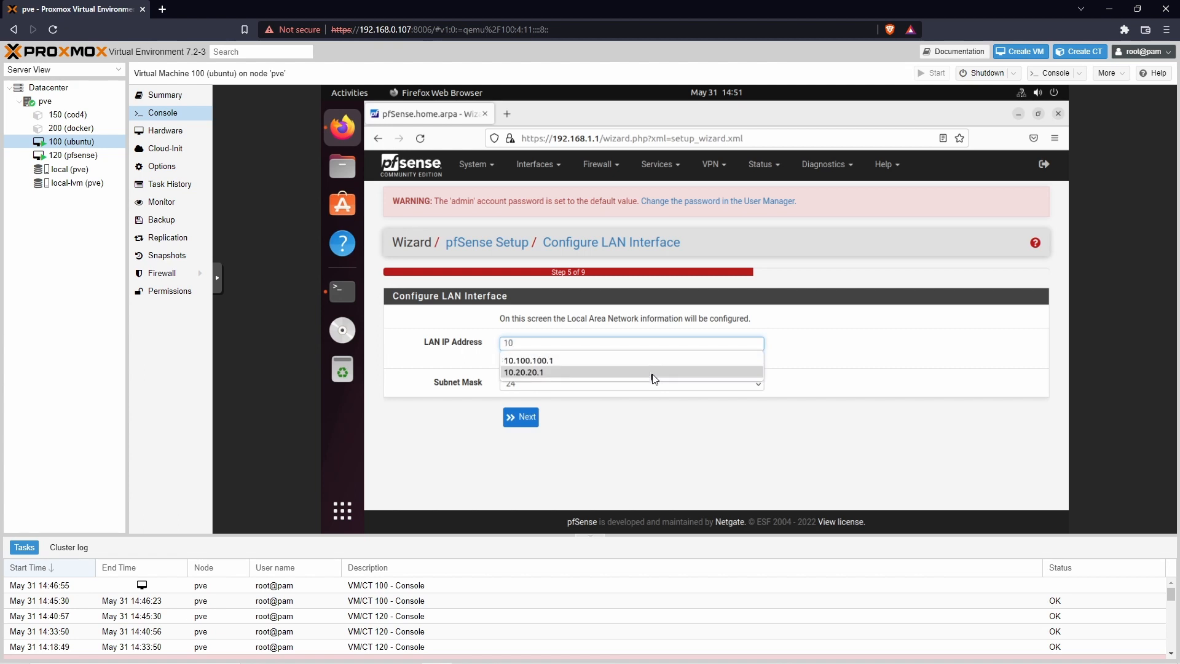
pyautogui.write('.20.')
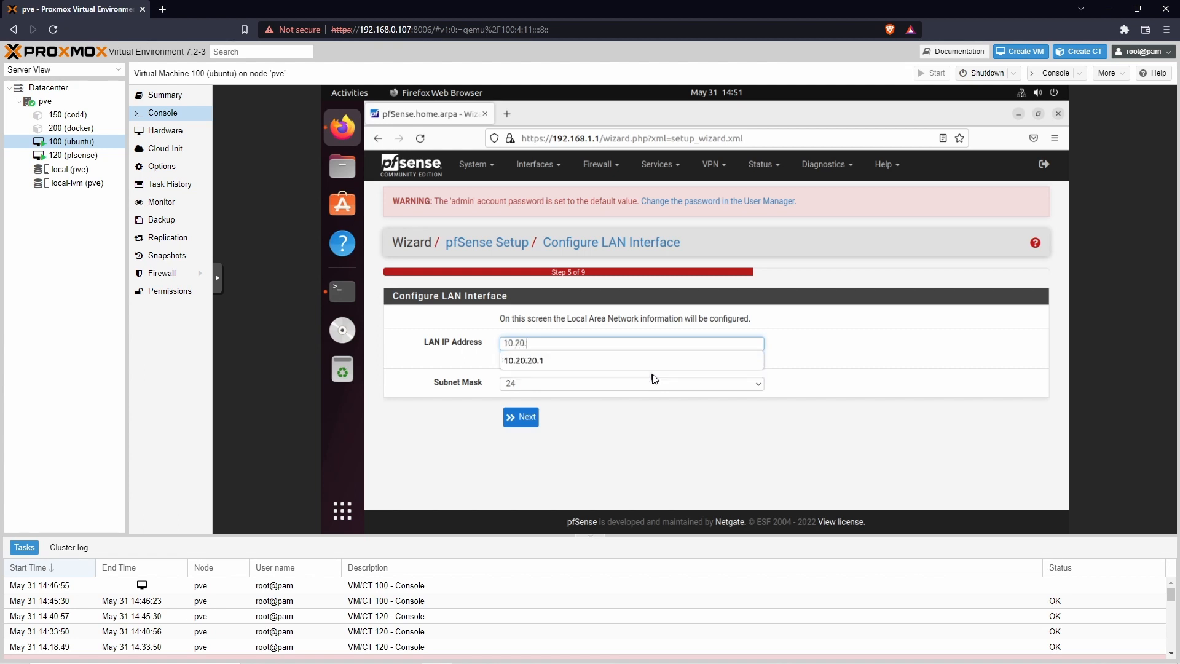
pyautogui.press('BackSpace')
pyautogui.press('BackSpace')
pyautogui.press('BackSpace')
pyautogui.press('BackSpace')
pyautogui.press('BackSpace')
pyautogui.press('BackSpace')
pyautogui.press('BackSpace')
pyautogui.write('27')
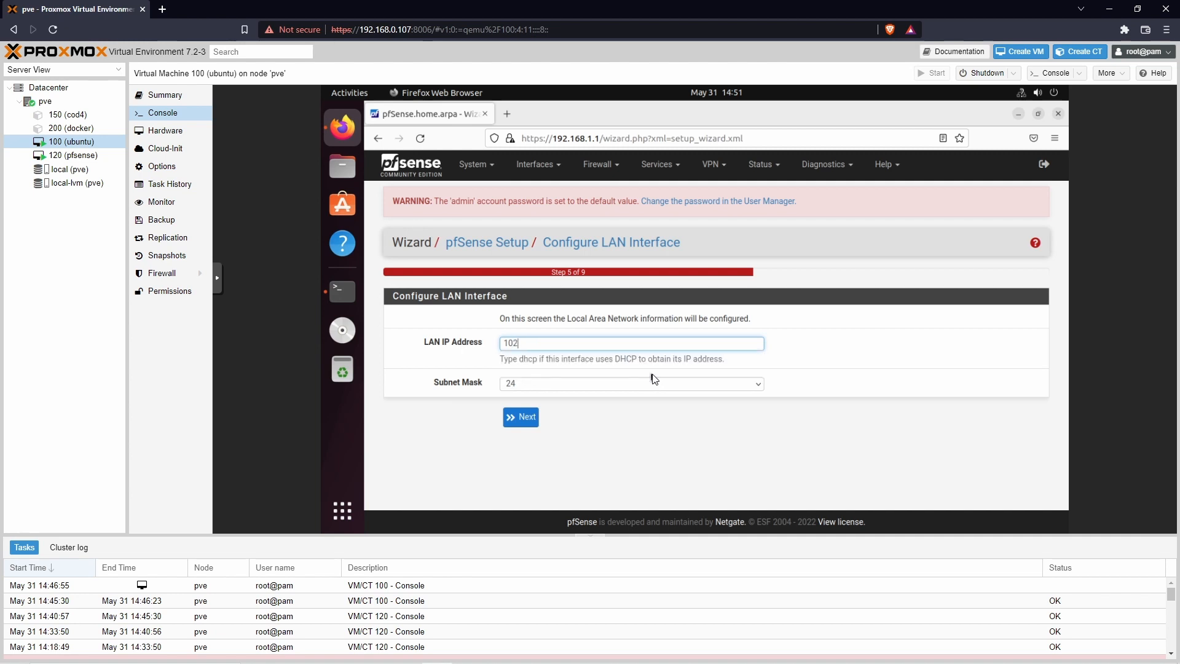
pyautogui.press('BackSpace')
pyautogui.write('.27')
pyautogui.press('BackSpace')
pyautogui.press('BackSpace')
pyautogui.press('BackSpace')
pyautogui.press('BackSpace')
pyautogui.press('BackSpace')
pyautogui.press('BackSpace')
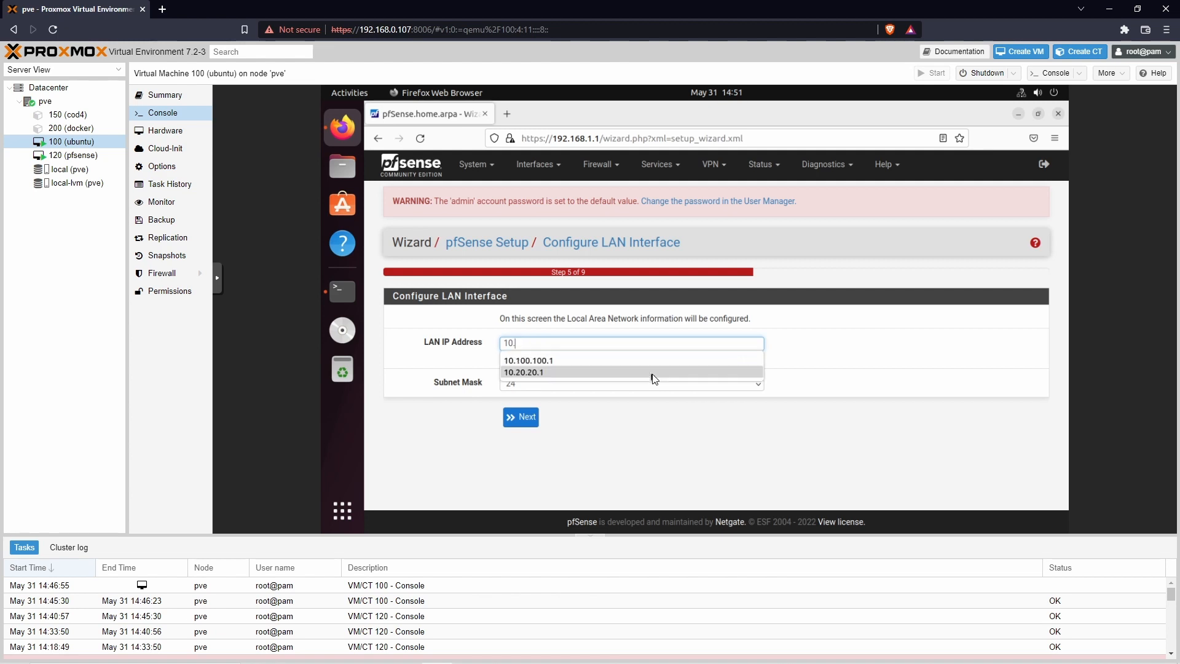
pyautogui.write('10.10')
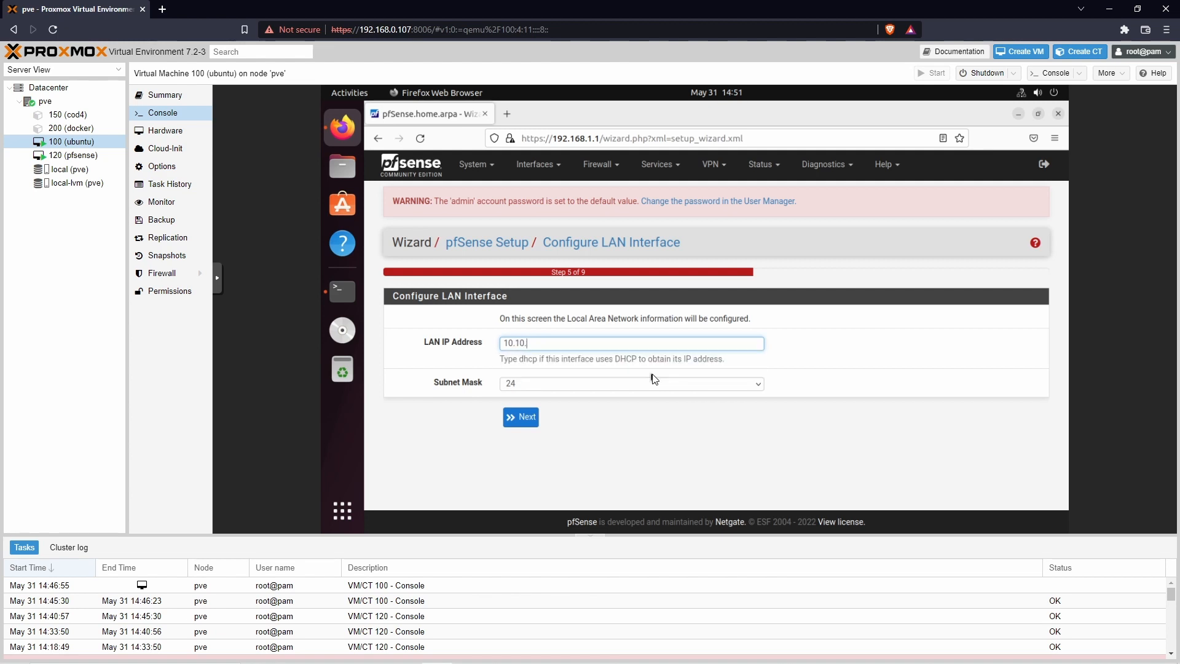
pyautogui.write('.1-0')
pyautogui.press('BackSpace')
pyautogui.press('BackSpace')
pyautogui.press('BackSpace')
pyautogui.press('BackSpace')
pyautogui.press('BackSpace')
pyautogui.press('BackSpace')
pyautogui.press('BackSpace')
pyautogui.press('BackSpace')
pyautogui.press('BackSpace')
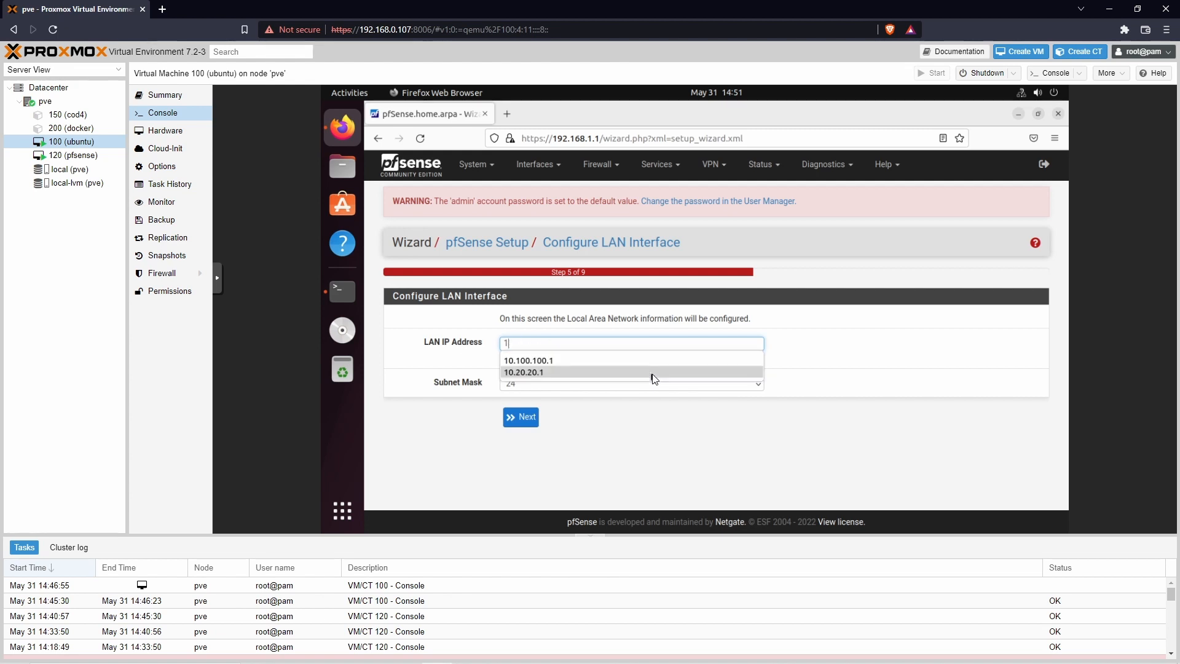
pyautogui.write('0.1.1.')
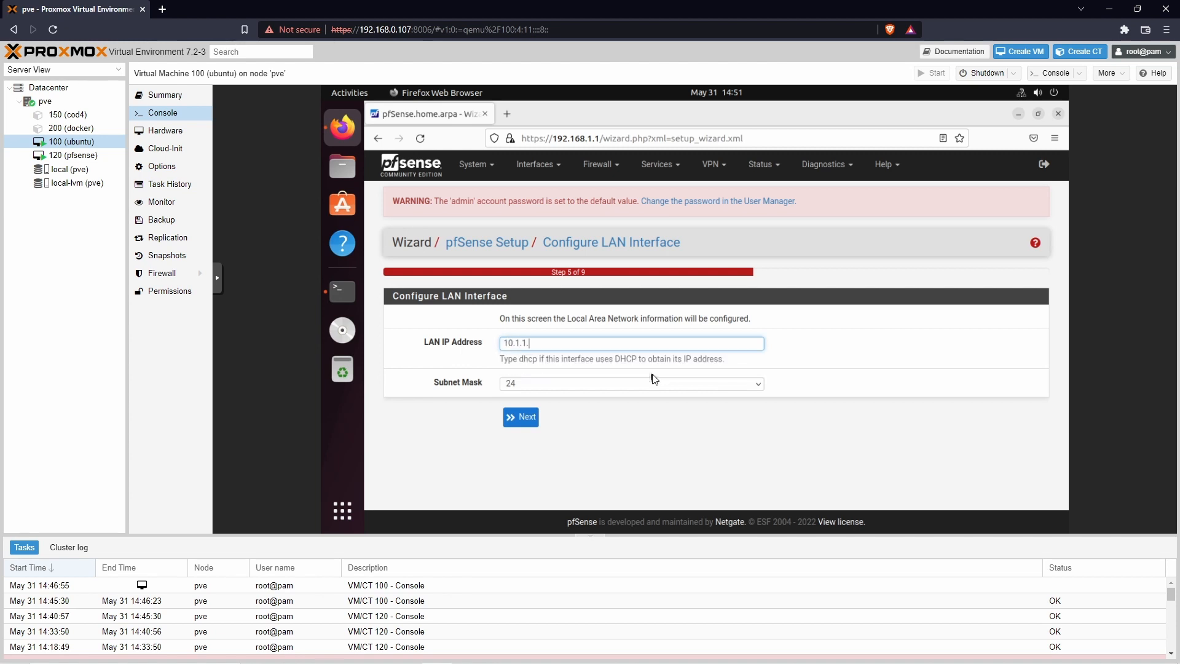
pyautogui.write('10')
pyautogui.click(520, 425)
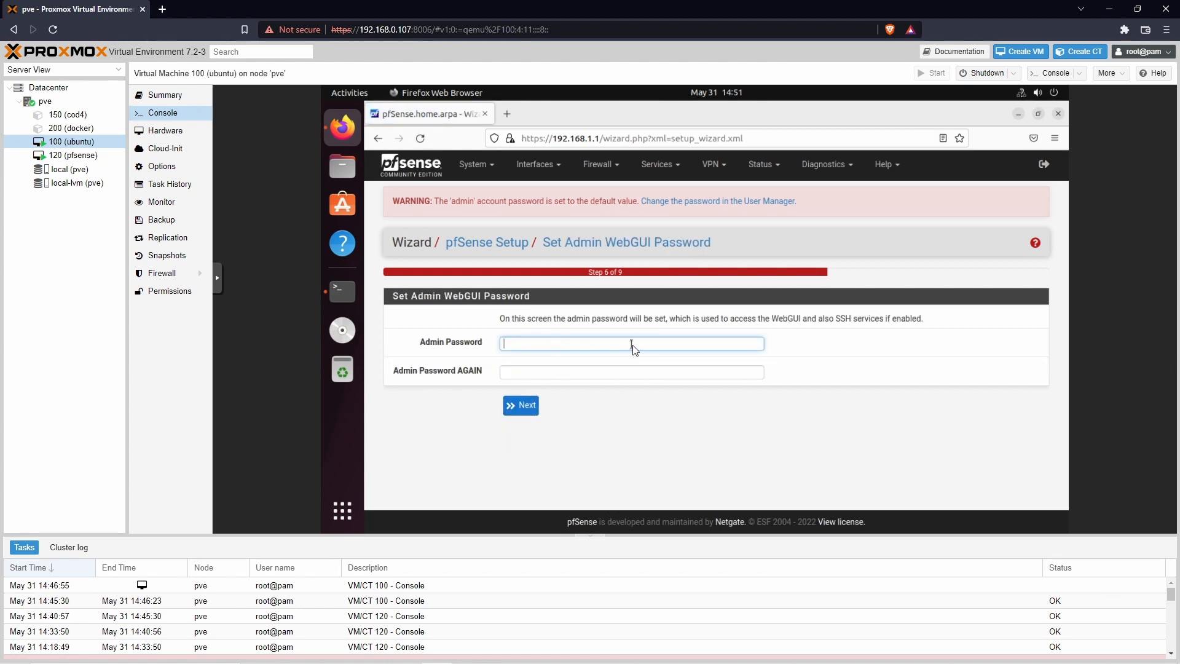
# Step: Enter and confirm the new admin password, decline browser saving, and reload pfSense
pyautogui.write('***')
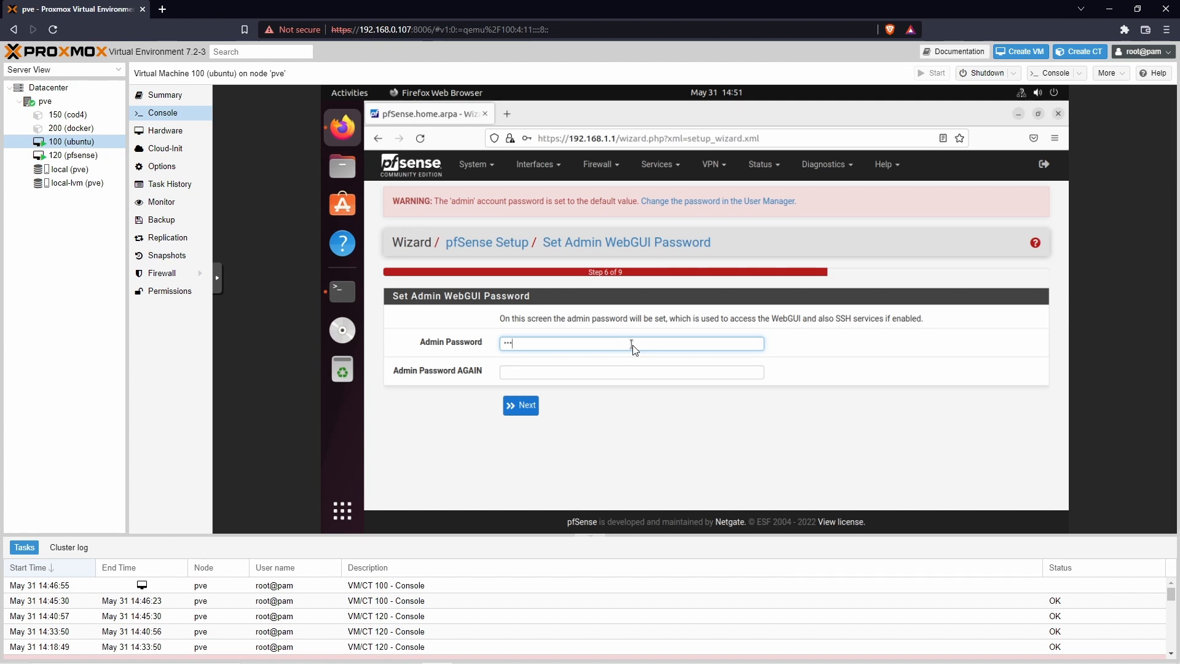
pyautogui.press('Tab')
pyautogui.write('***')
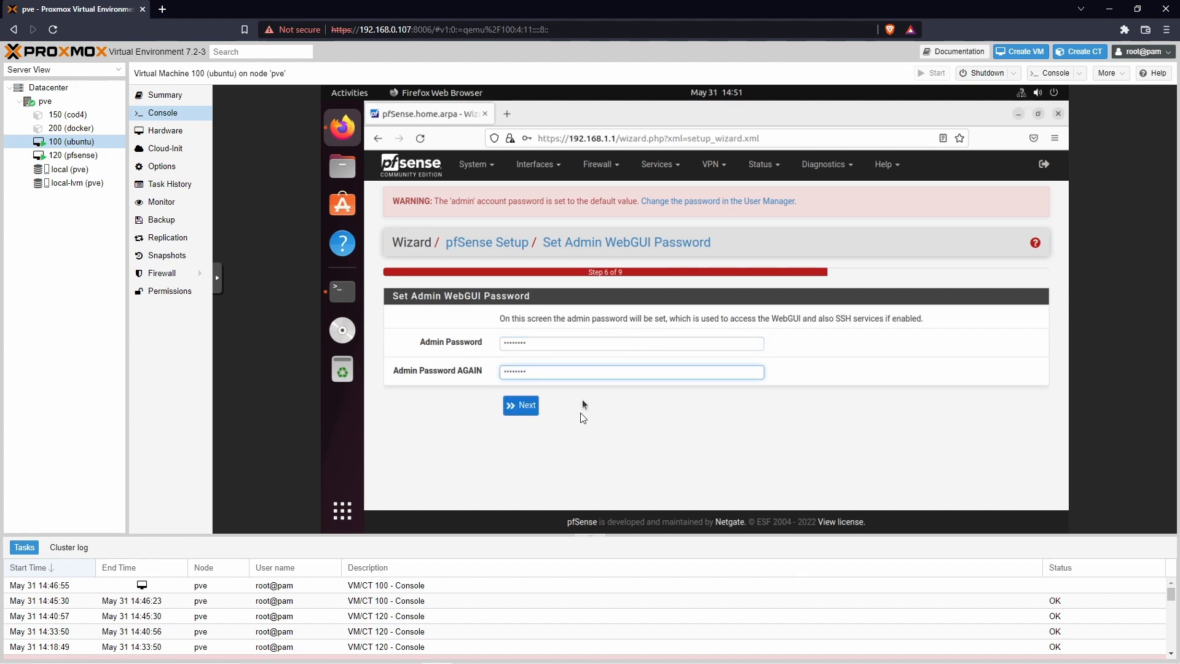
pyautogui.click(515, 408)
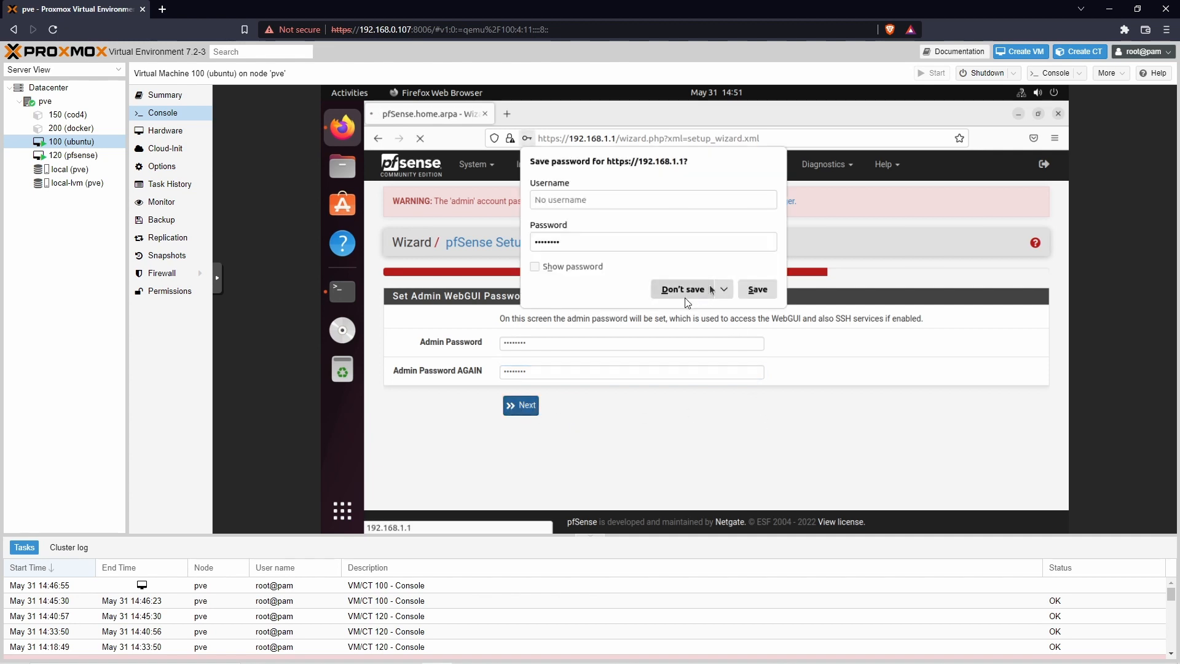
pyautogui.click(707, 286)
pyautogui.click(520, 312)
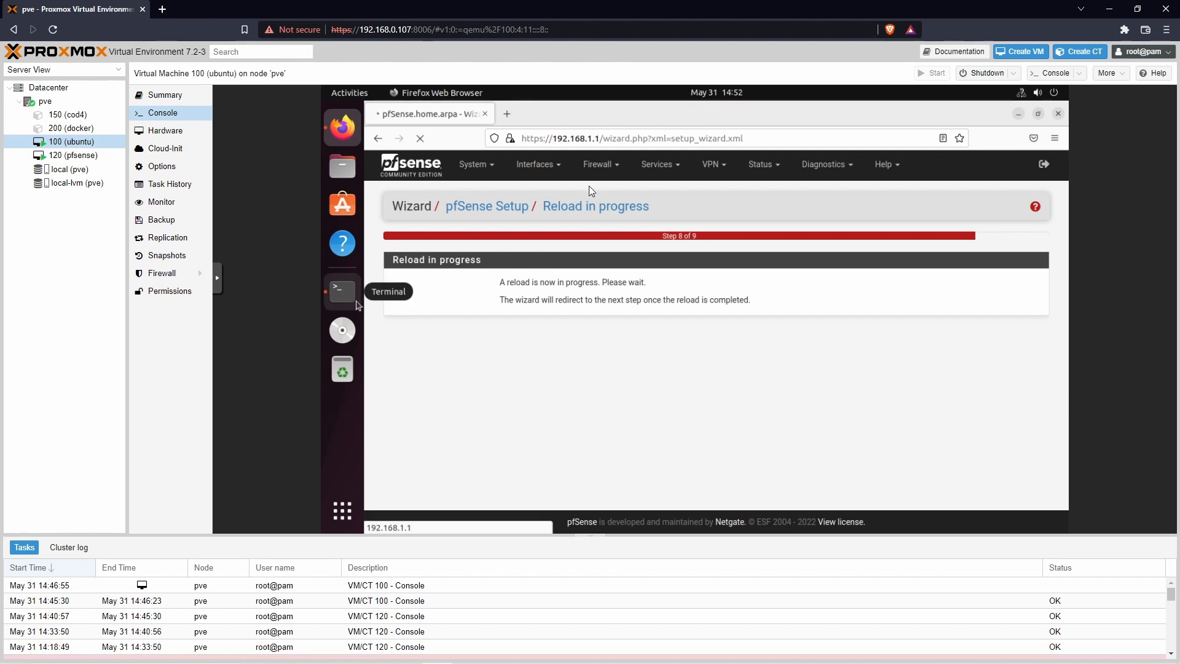
pyautogui.moveTo(600, 141); pyautogui.dragTo(558, 142)
# Step: In the VM's terminal, release the current DHCP lease with sudo dhclient -r
pyautogui.click(578, 388)
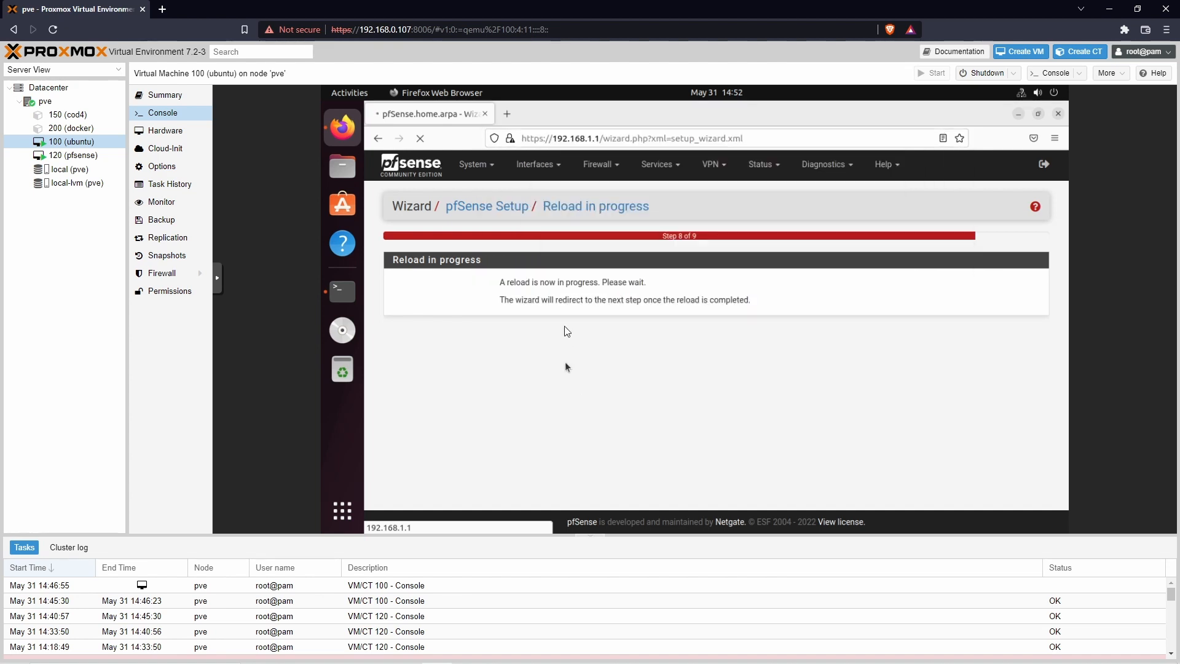
pyautogui.click(347, 293)
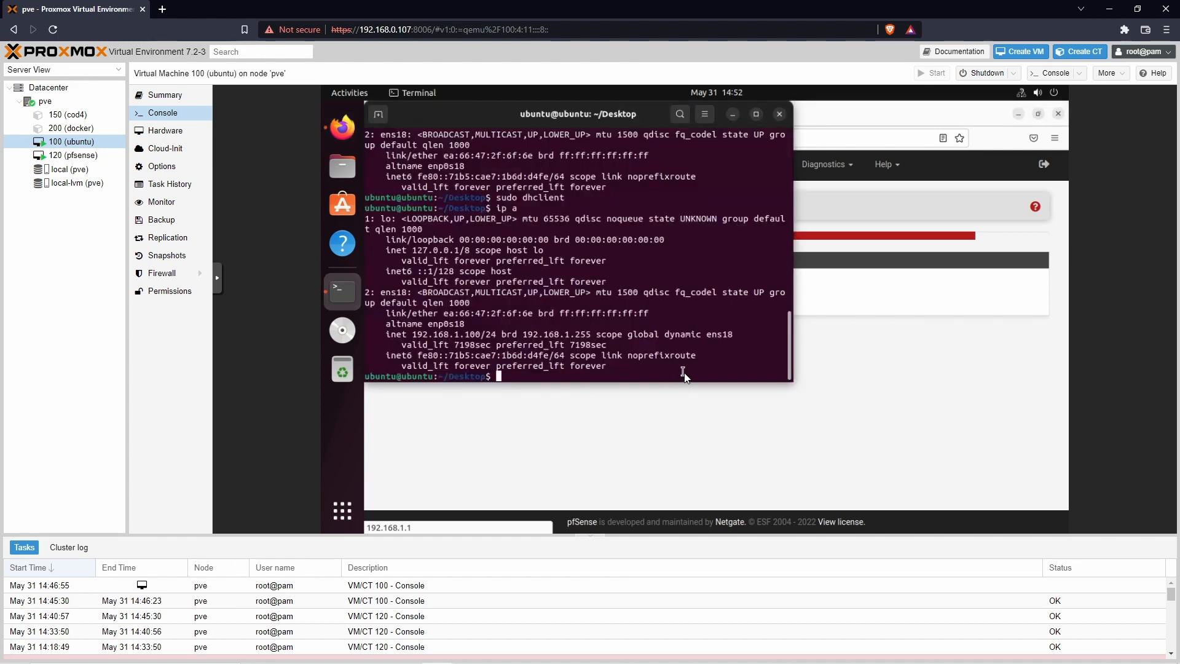
pyautogui.write('sudo dhclient -r')
pyautogui.press('Return')
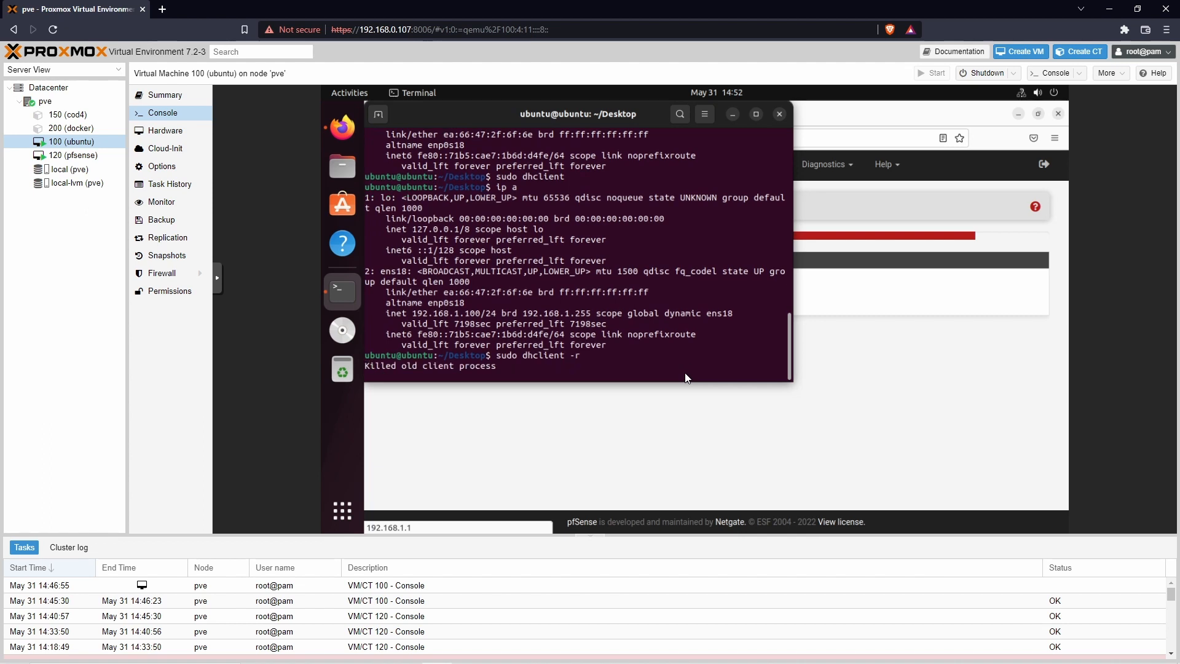
# Step: Request a new lease with sudo dhclient and list the addresses with ip a
pyautogui.write('d')
pyautogui.press('BackSpace')
pyautogui.write('sudo dhclient')
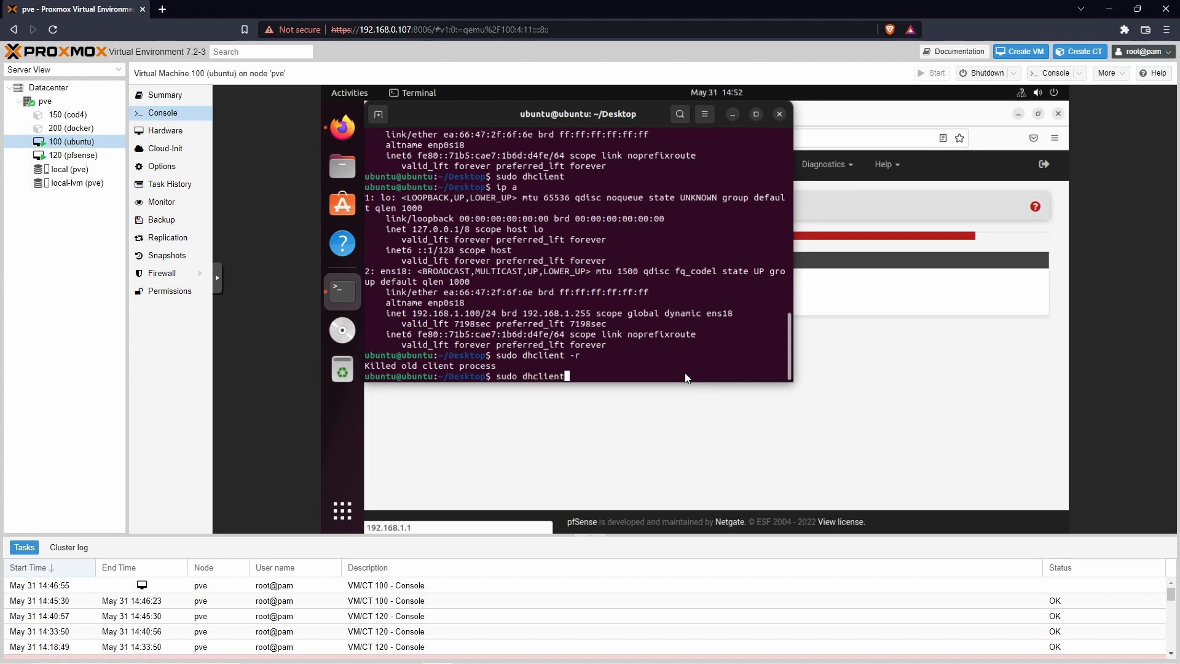
pyautogui.press('Return')
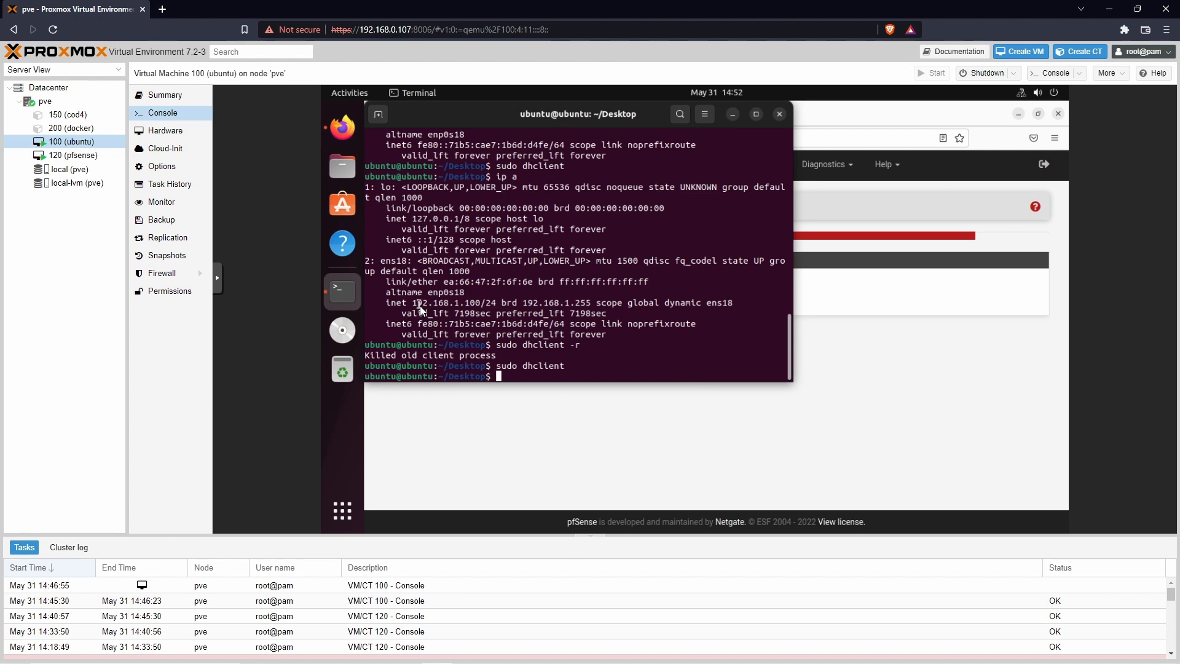
pyautogui.moveTo(420, 303); pyautogui.dragTo(486, 306)
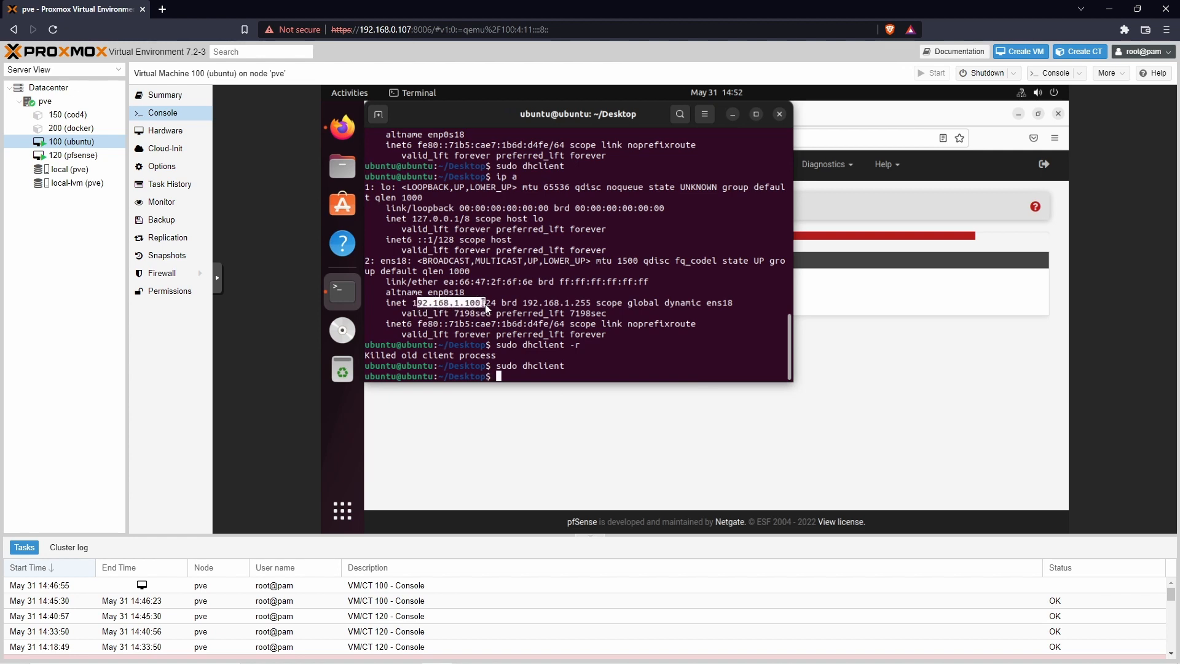
pyautogui.click(612, 359)
pyautogui.write('ip a')
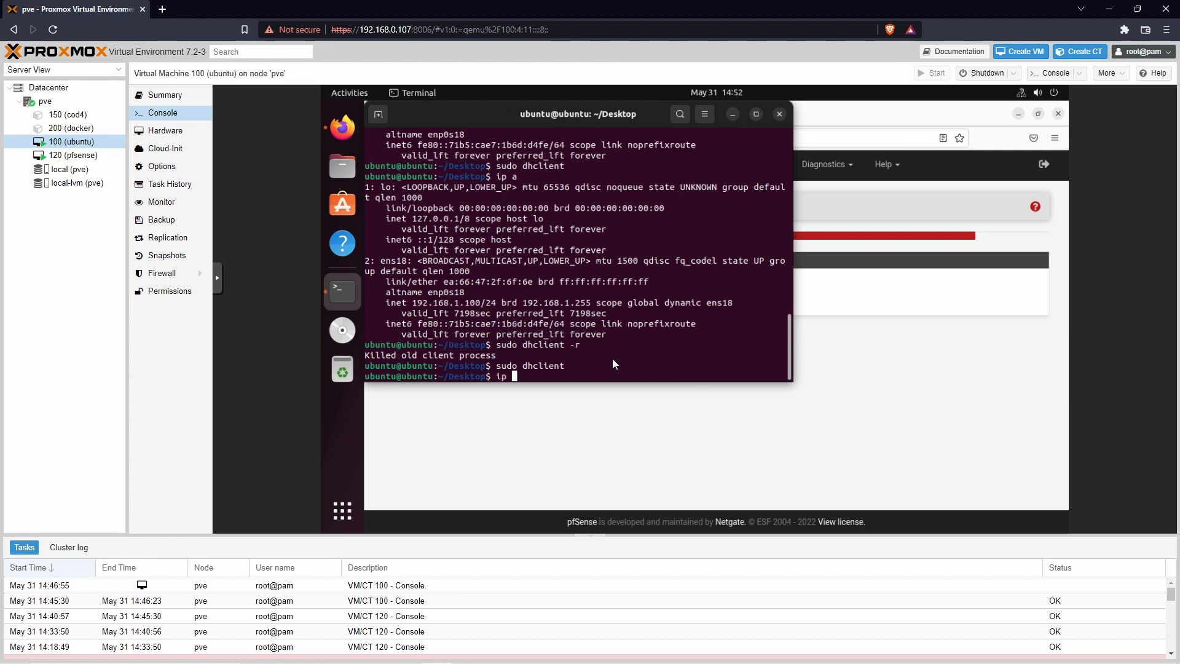
pyautogui.press('Return')
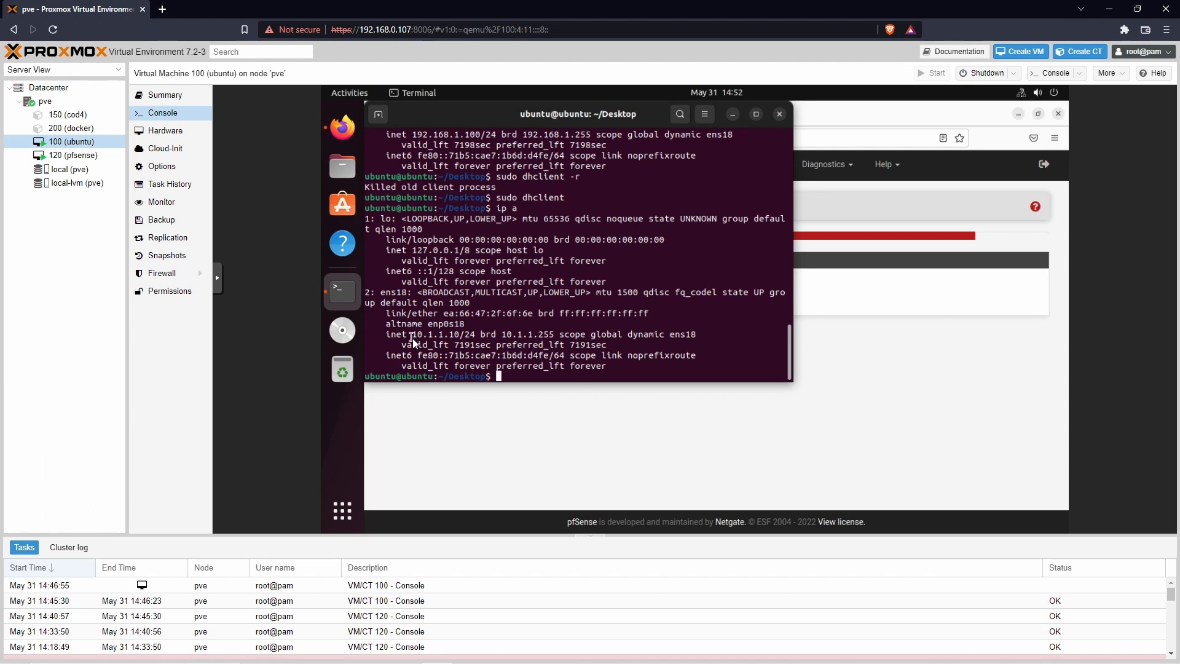
# Step: Note the VM's new 10.1.1.10 address, then point Firefox at 10.1.1.1
pyautogui.moveTo(461, 335); pyautogui.dragTo(419, 337)
pyautogui.click(455, 339)
pyautogui.click(710, 415)
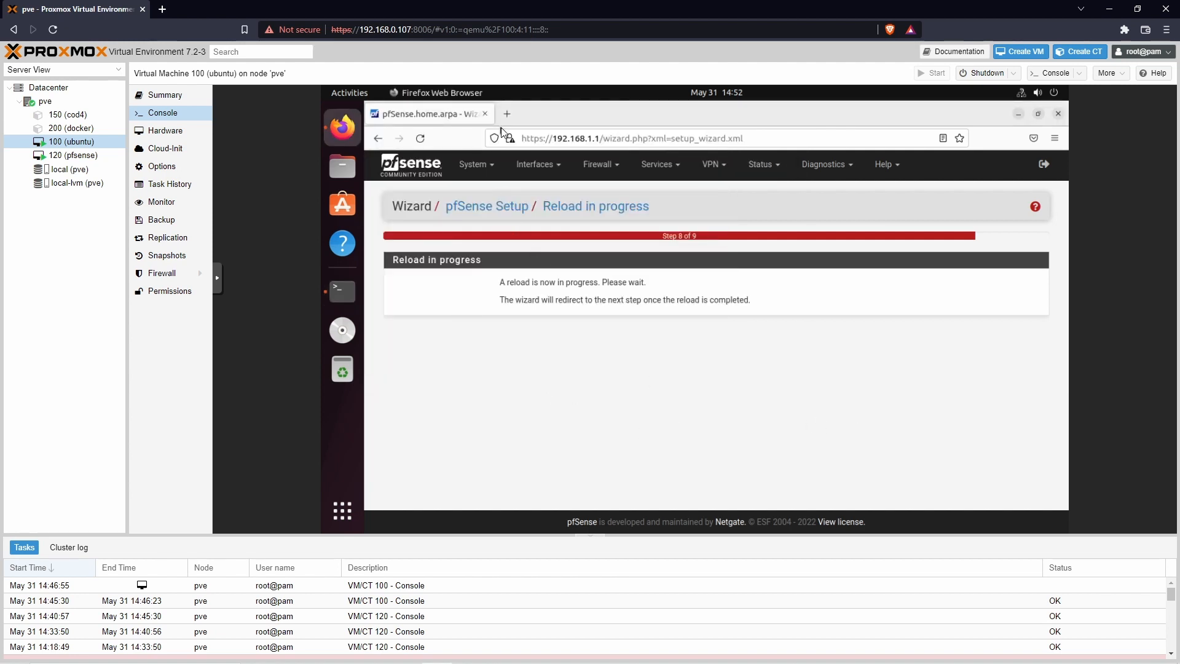
pyautogui.moveTo(599, 139); pyautogui.dragTo(559, 146)
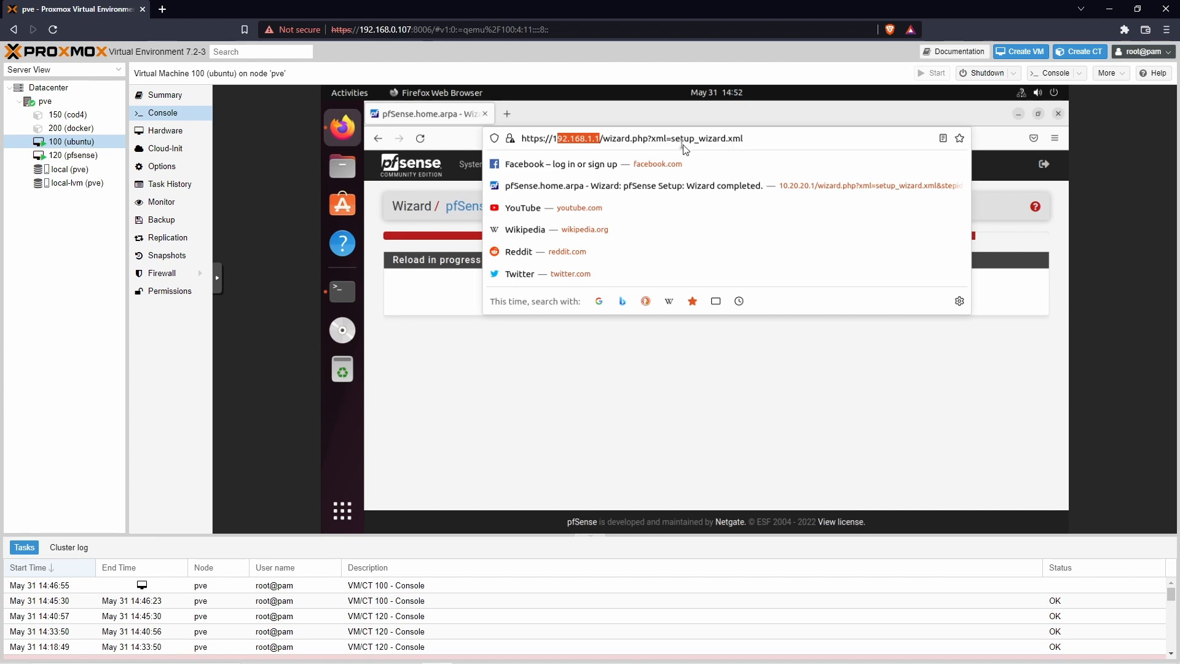
pyautogui.write('0.1.1')
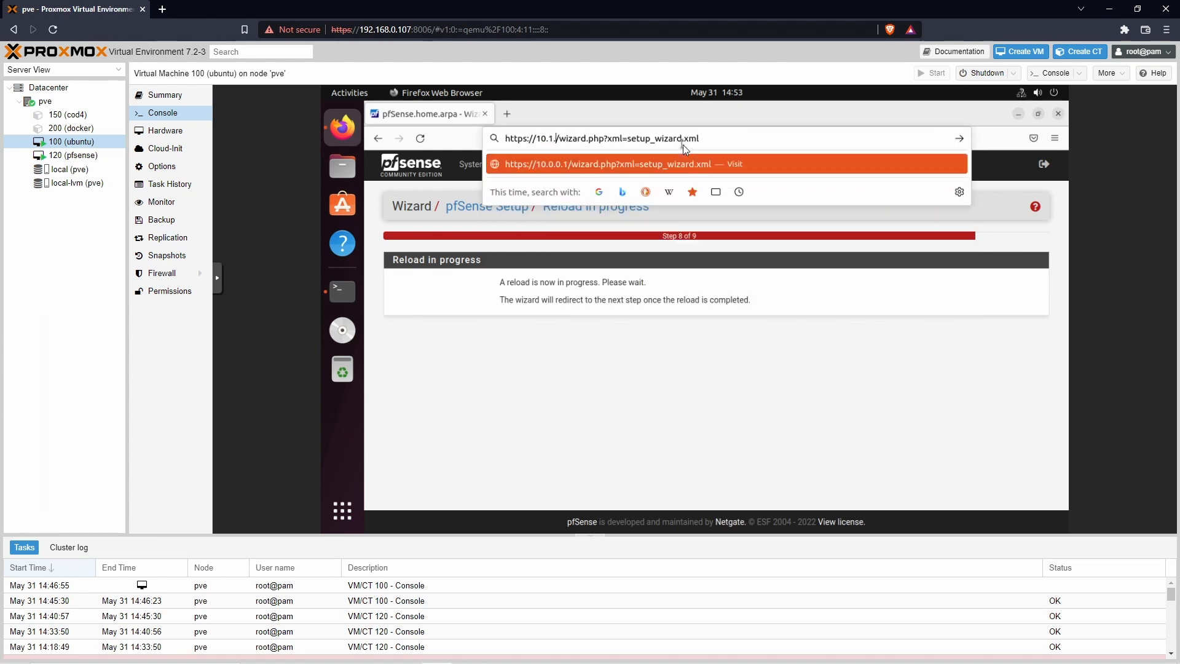
pyautogui.write('.10')
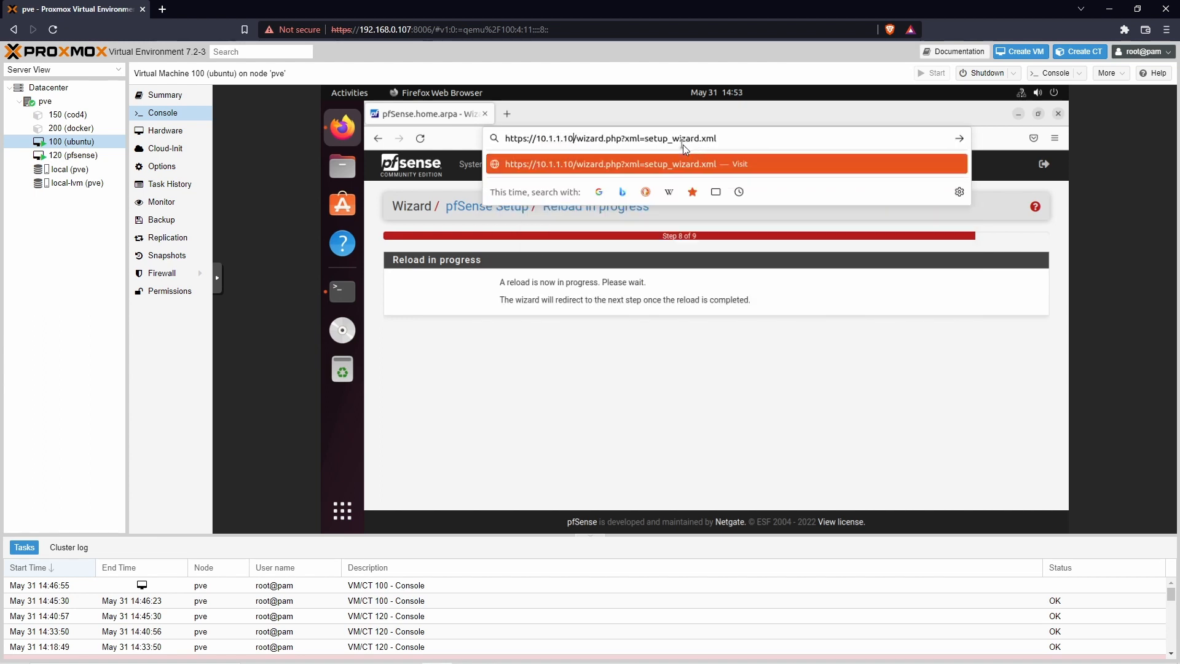
pyautogui.press('BackSpace')
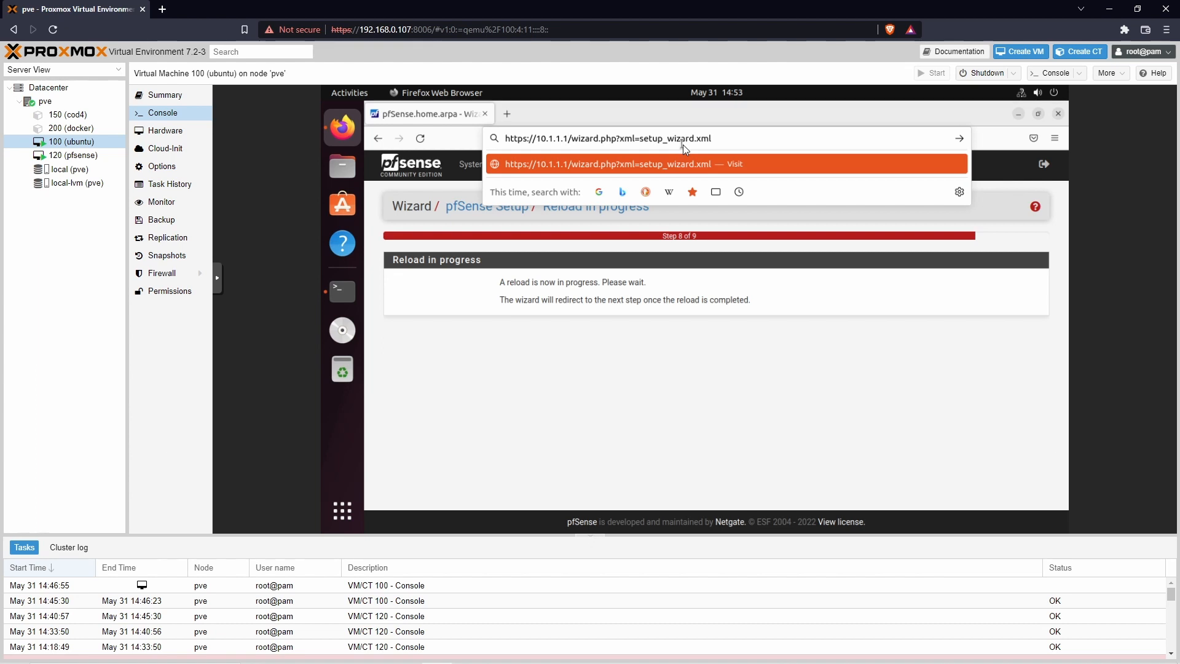
pyautogui.press('Return')
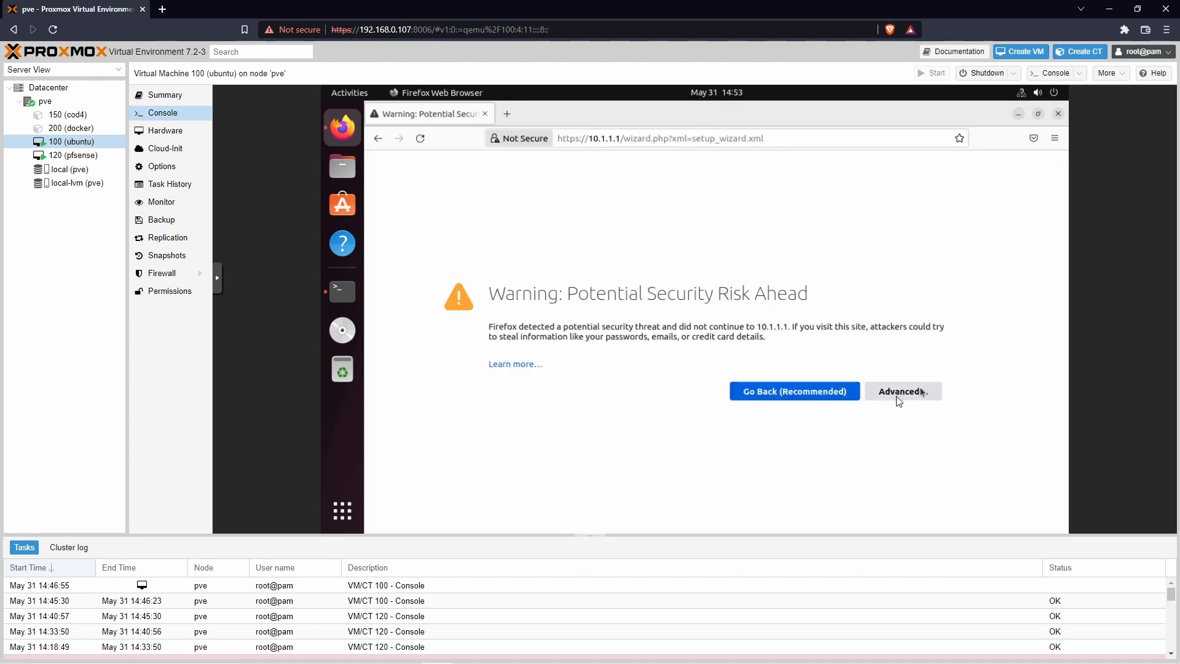
# Step: Accept the self-signed certificate and sign in as admin with the new password, declining to save it
pyautogui.click(919, 386)
pyautogui.scroll(-2, 878, 467)
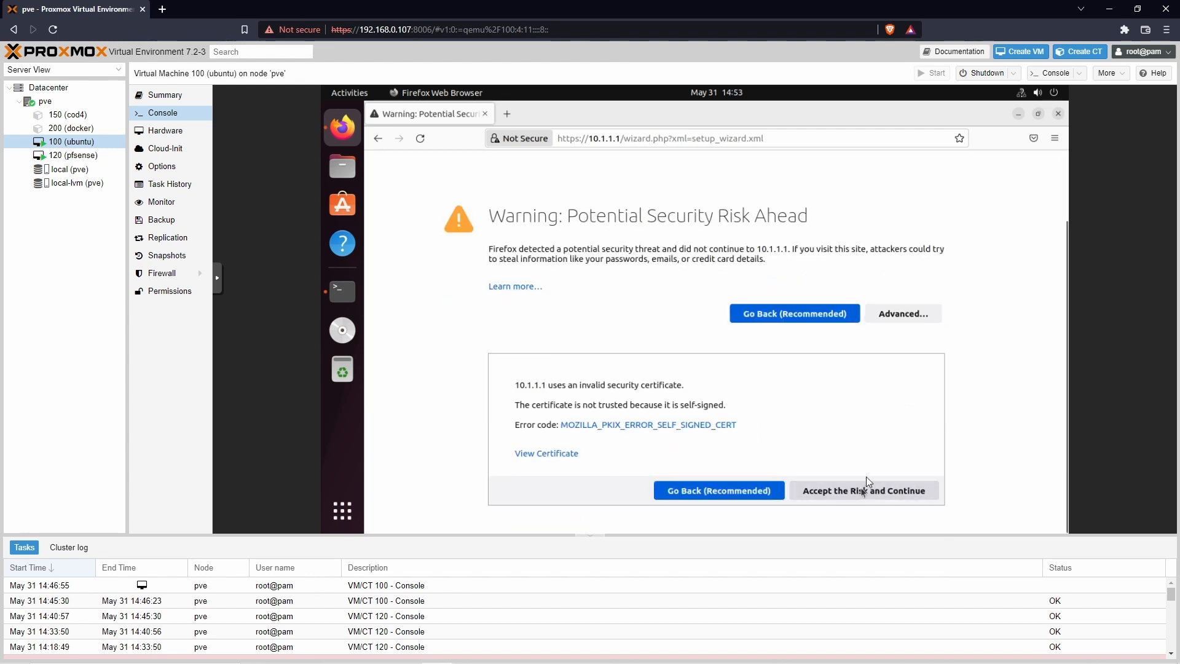
pyautogui.click(864, 489)
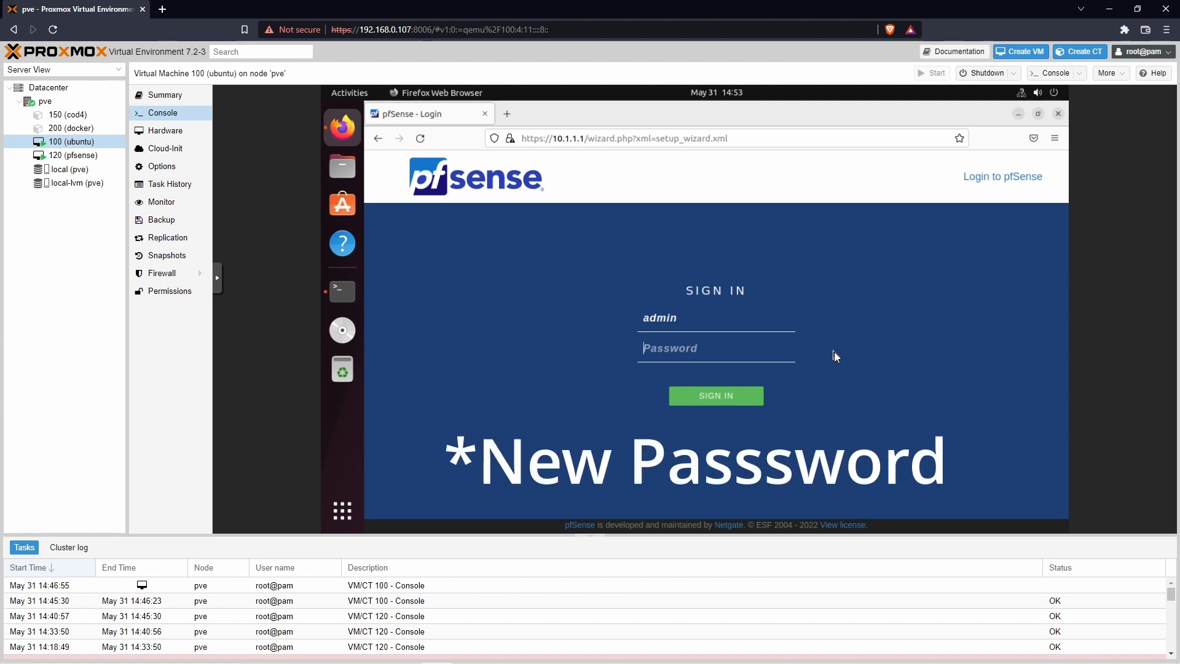
pyautogui.write('********')
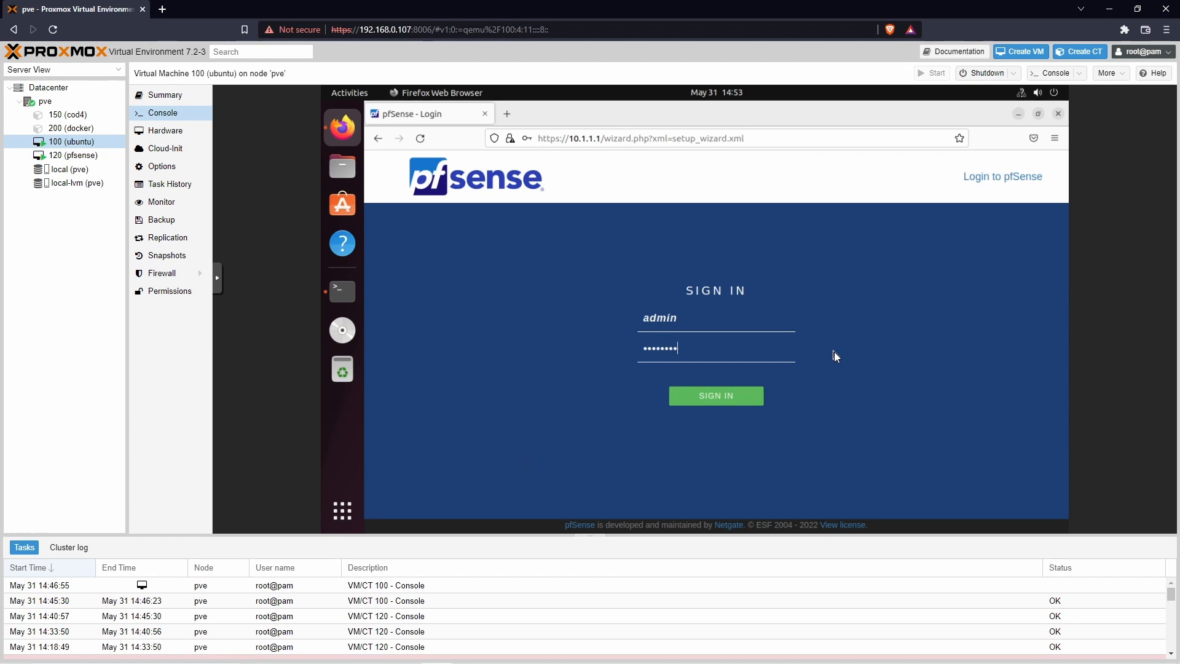
pyautogui.press('Return')
pyautogui.click(670, 291)
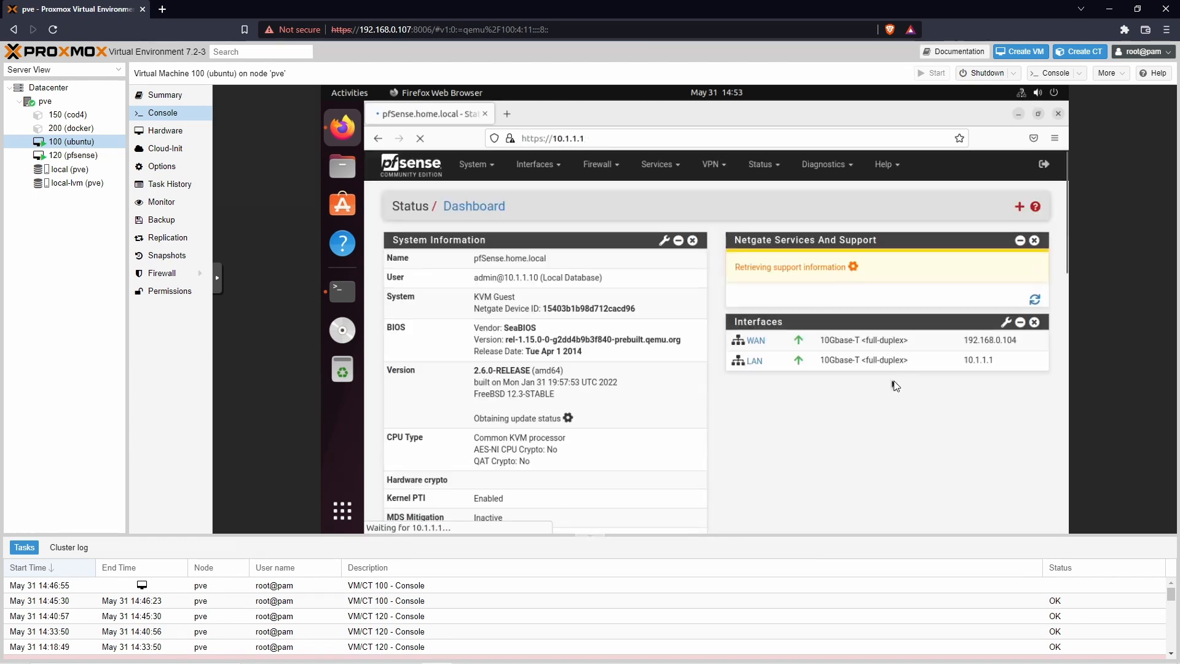
# Step: Dismiss the pfSense license notice and the survey message on the dashboard
pyautogui.scroll(-3, 895, 382)
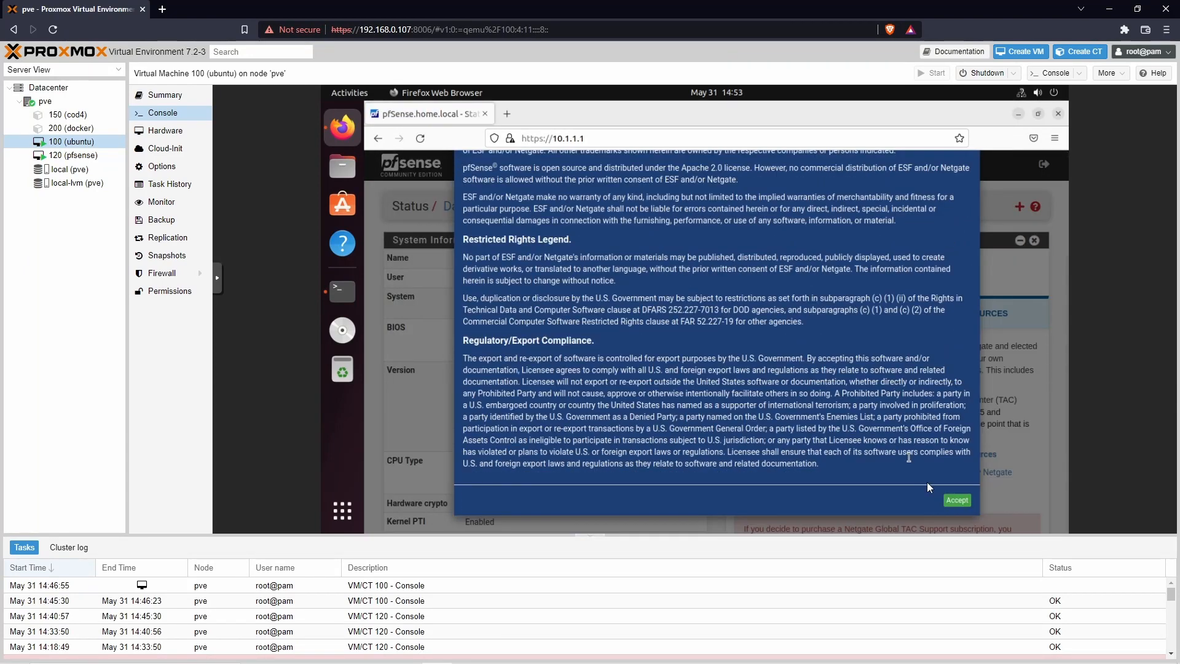
pyautogui.click(952, 501)
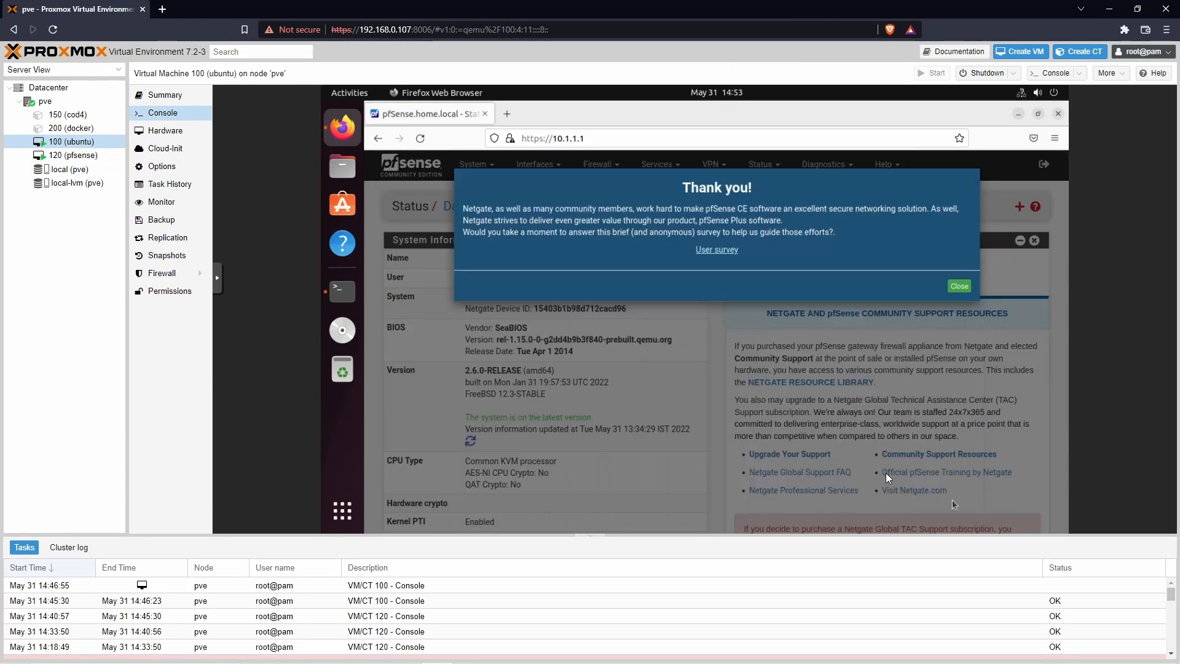
pyautogui.click(947, 286)
# Step: Check the Interfaces widget for WAN at 192.168.0.104 and LAN at 10.1.1.1
pyautogui.scroll(-5, 712, 368)
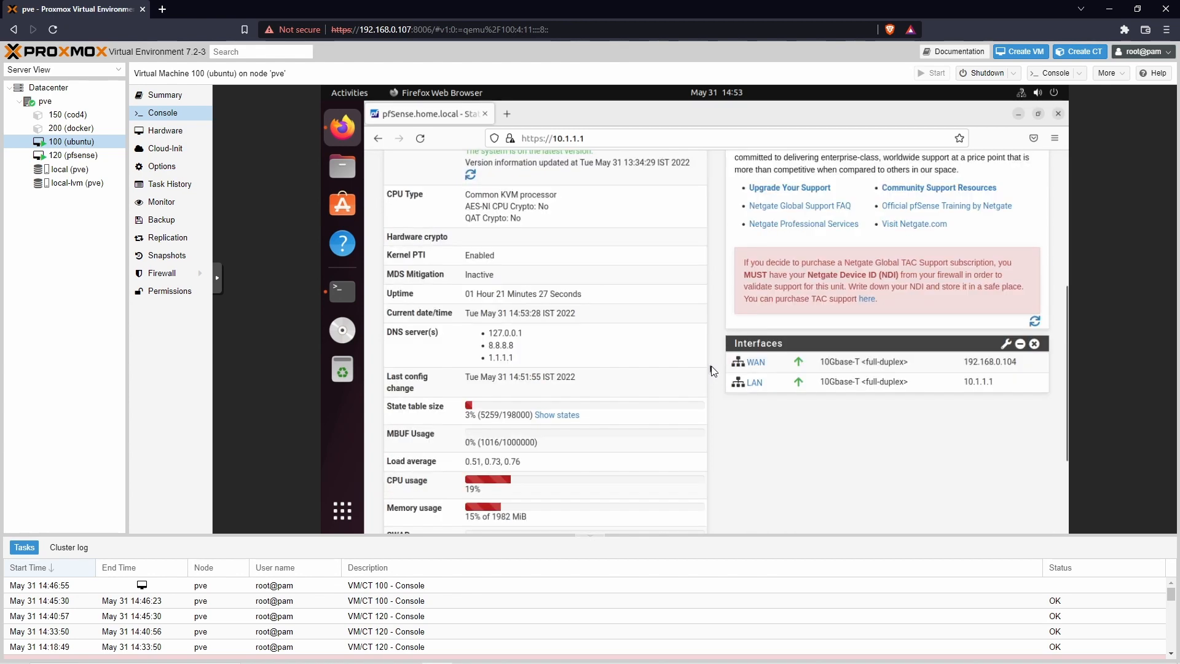
pyautogui.scroll(5, 713, 371)
pyautogui.scroll(-5, 713, 370)
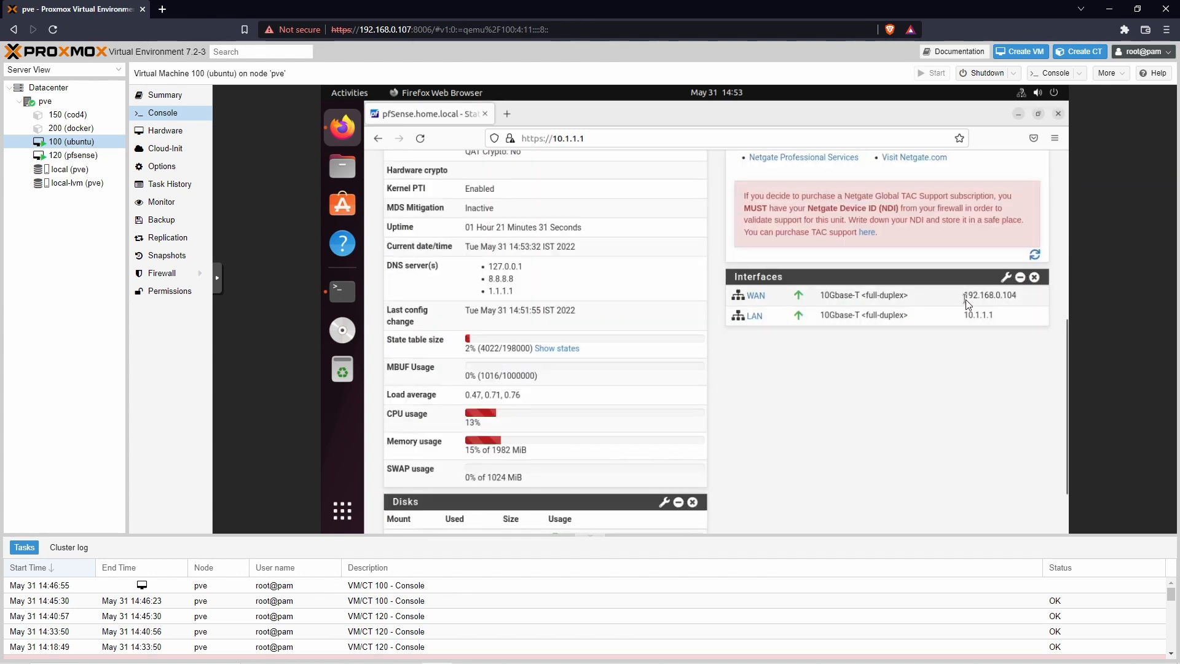
pyautogui.doubleClick(1020, 297)
pyautogui.click(986, 332)
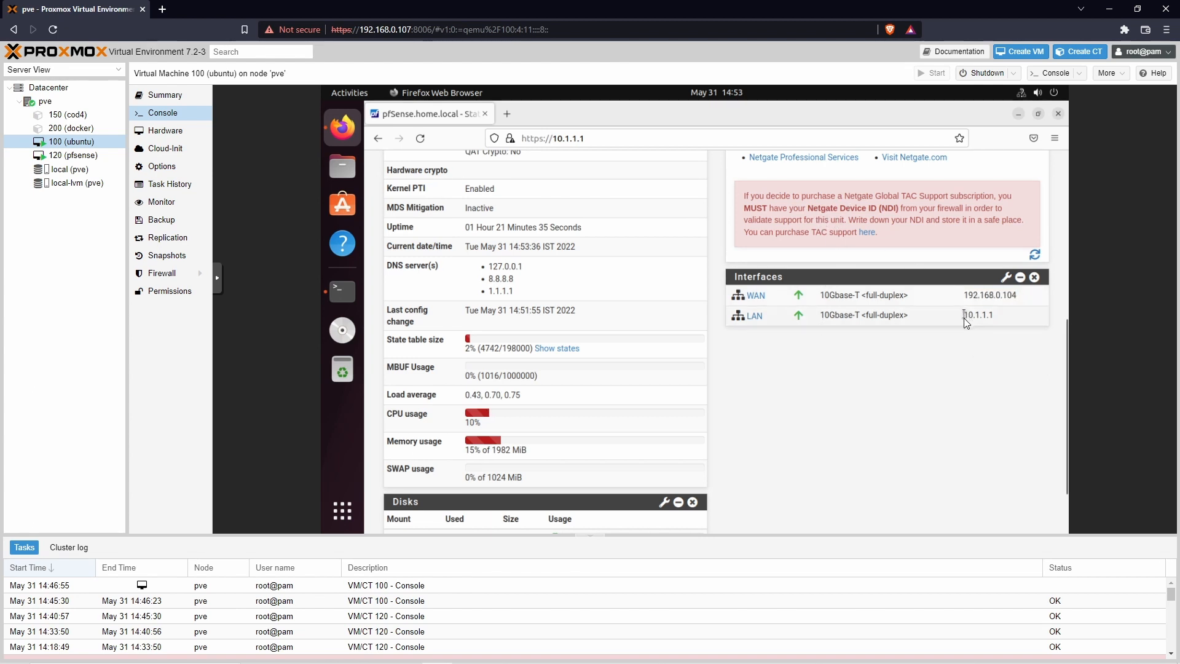
pyautogui.moveTo(964, 319); pyautogui.dragTo(999, 318)
pyautogui.click(999, 319)
pyautogui.click(1006, 319)
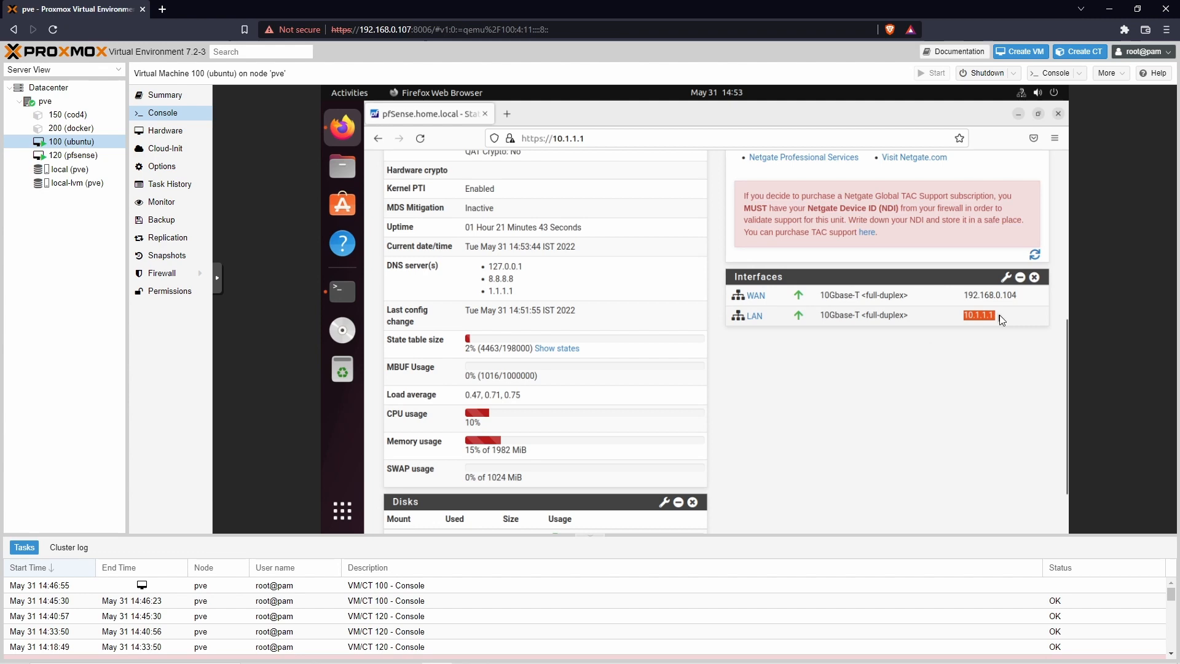
pyautogui.click(984, 355)
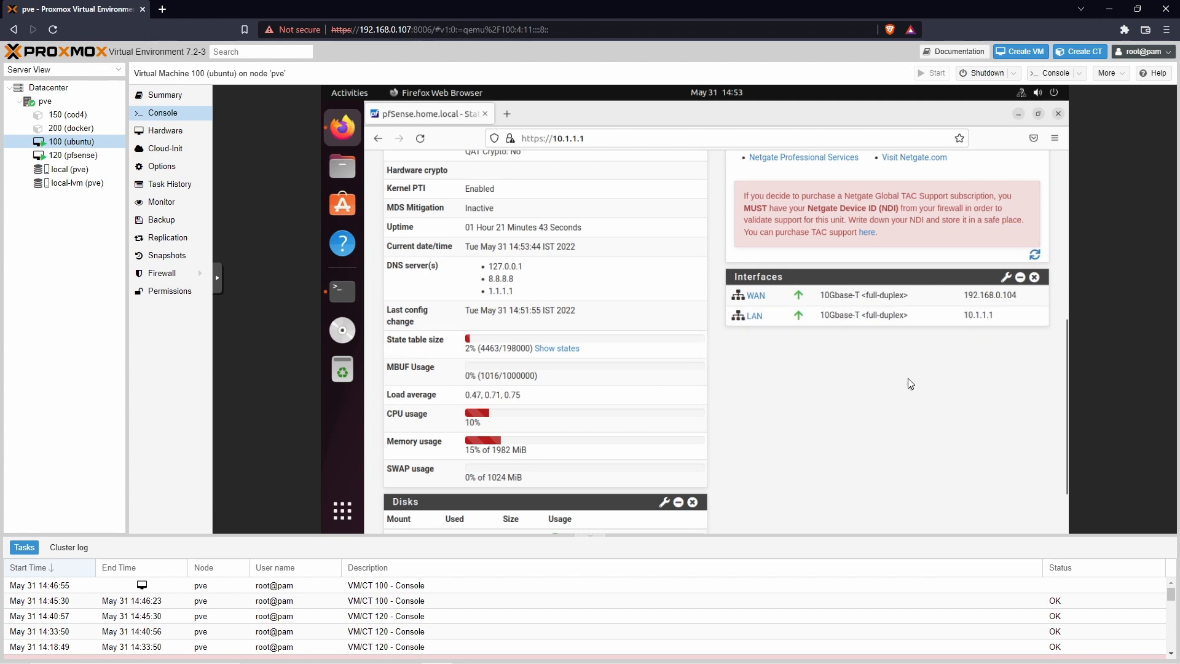
pyautogui.scroll(5, 621, 351)
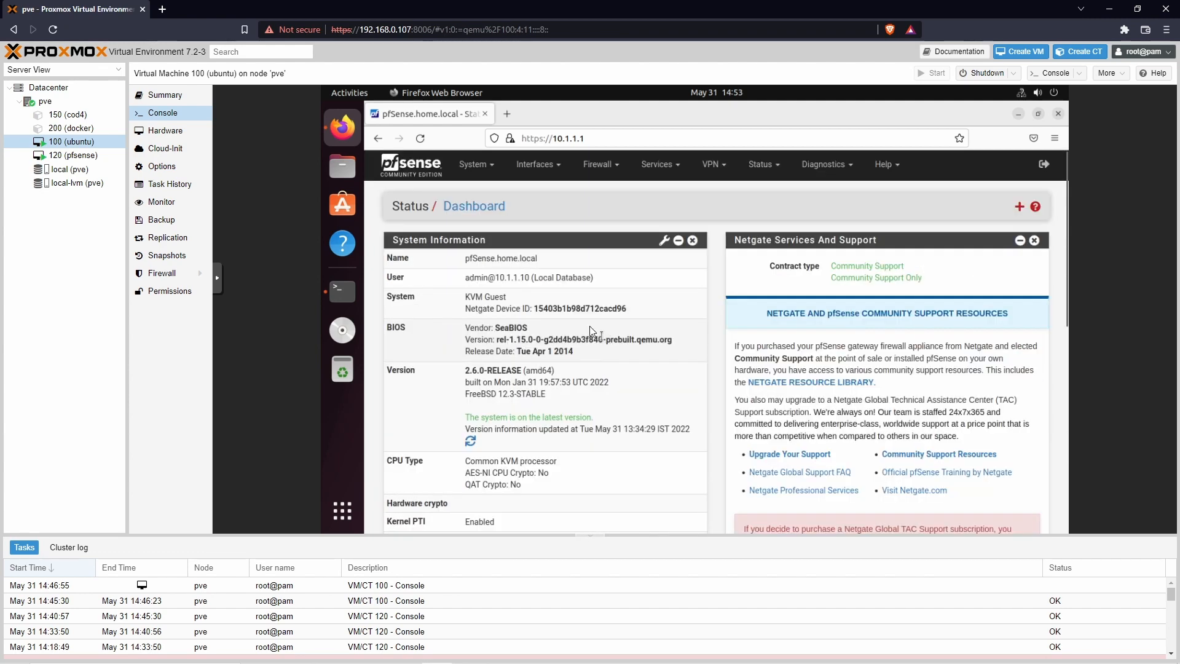
# Step: Confirm in the terminal that the Ubuntu VM's ens18 address is 10.1.1.10
pyautogui.click(342, 291)
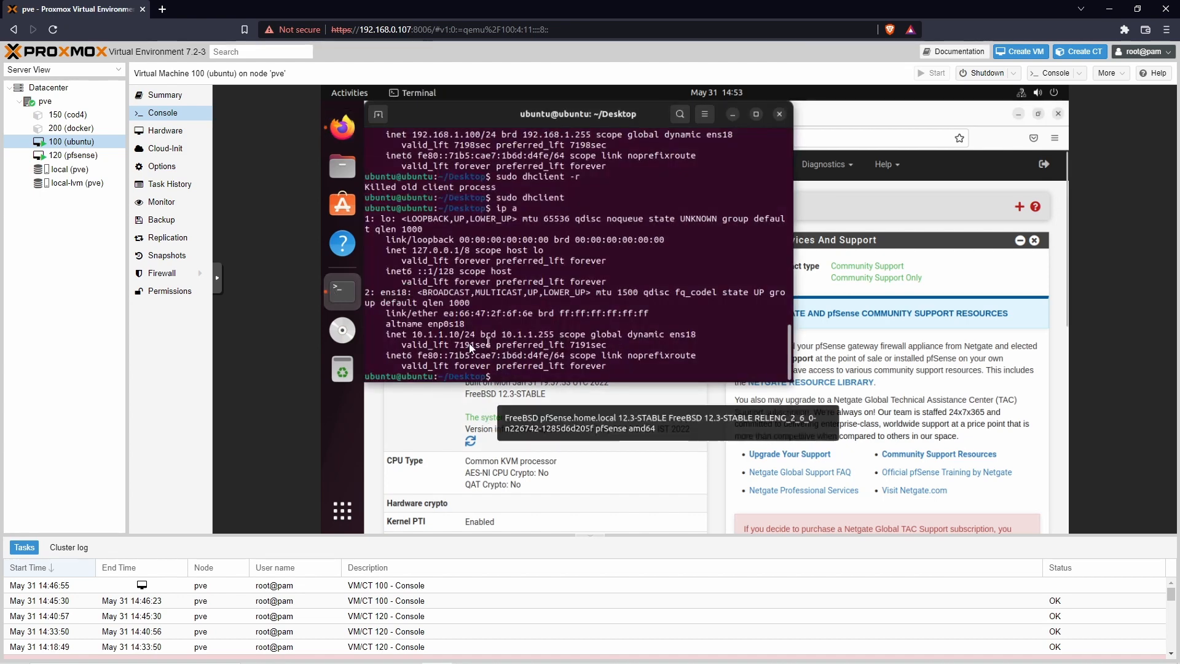
pyautogui.moveTo(411, 335); pyautogui.dragTo(460, 333)
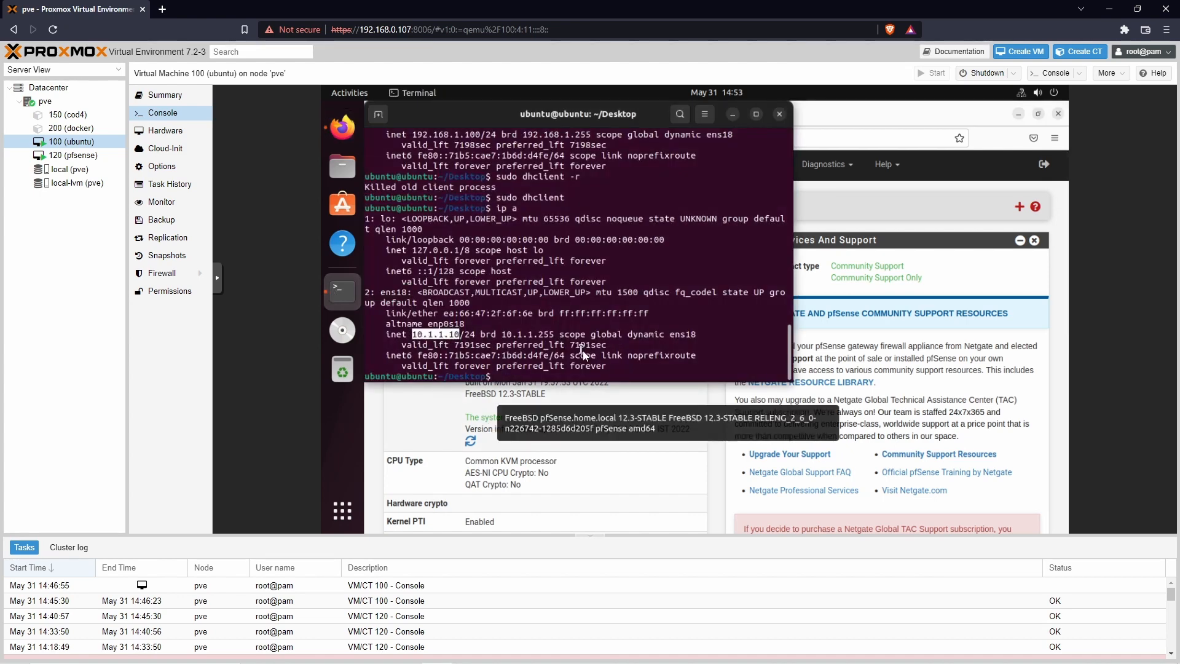
pyautogui.click(619, 370)
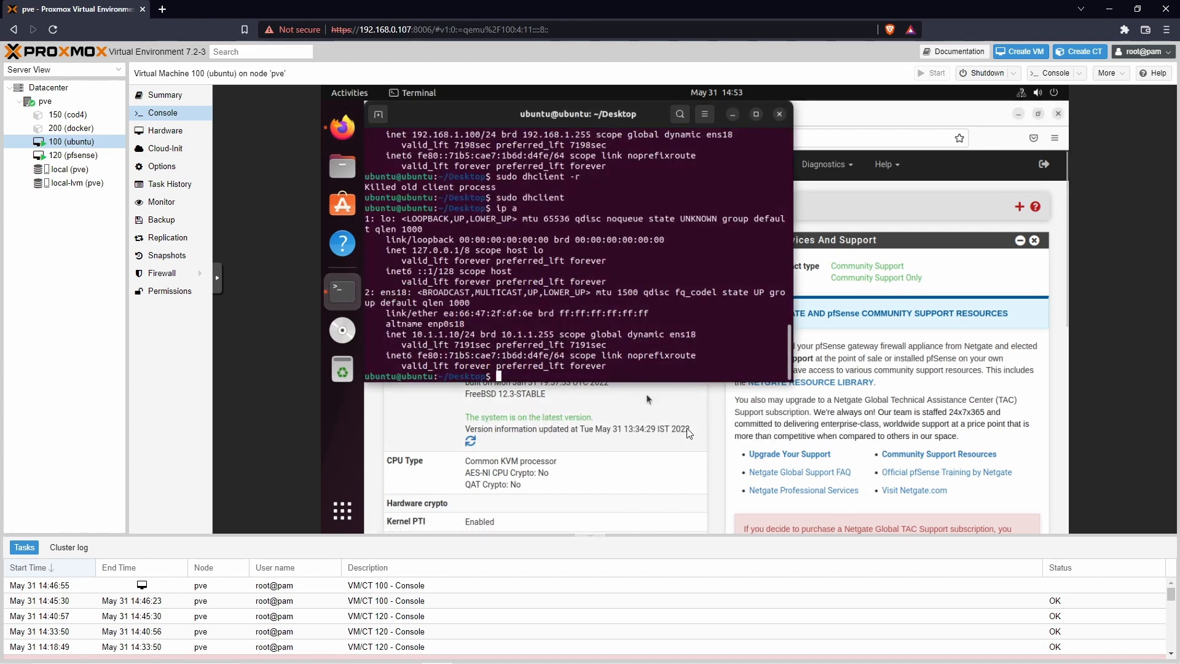
# Step: Minimize the terminal and look over the pfSense dashboard
pyautogui.click(733, 114)
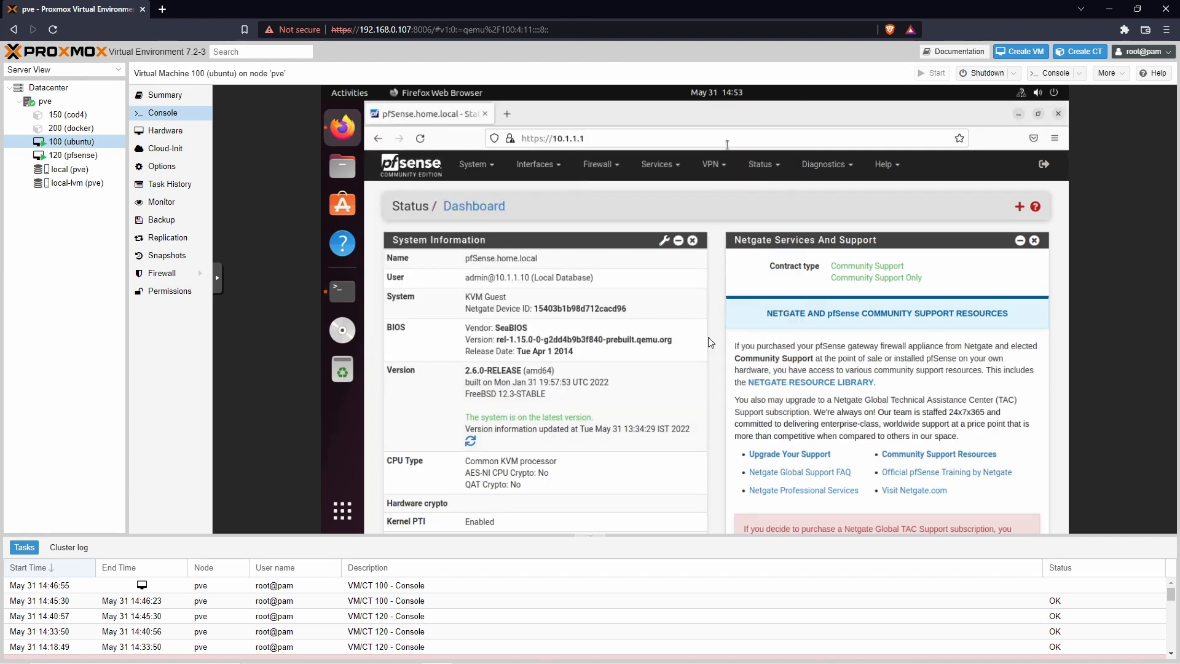
pyautogui.scroll(-5, 708, 369)
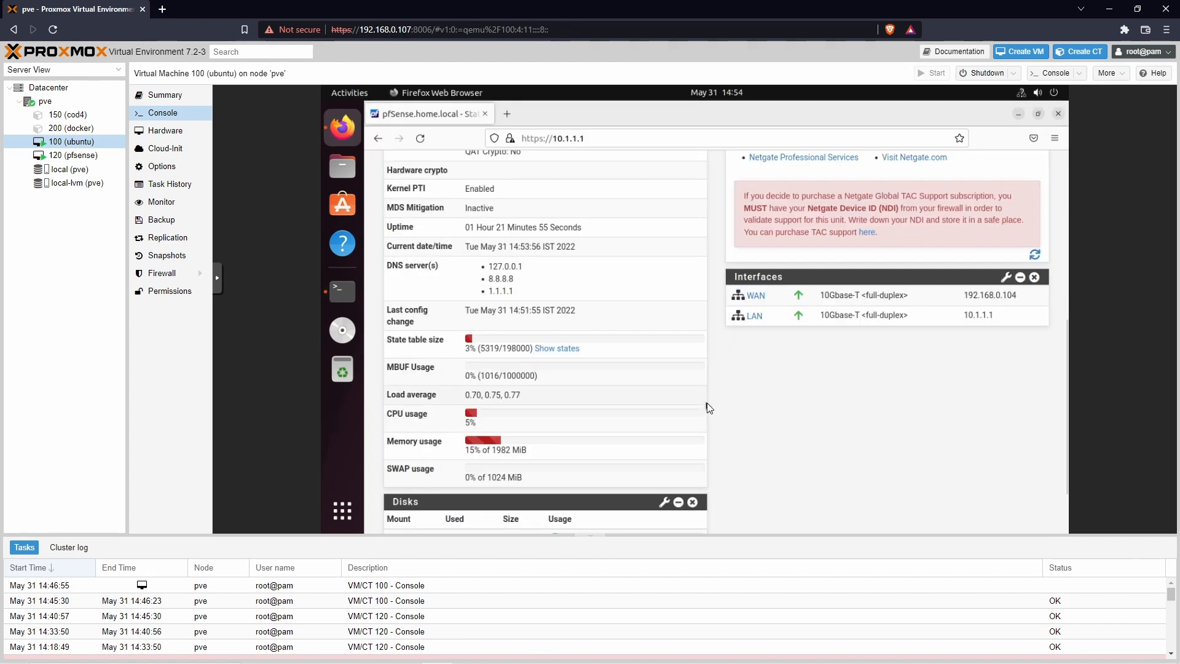
pyautogui.scroll(-2, 711, 408)
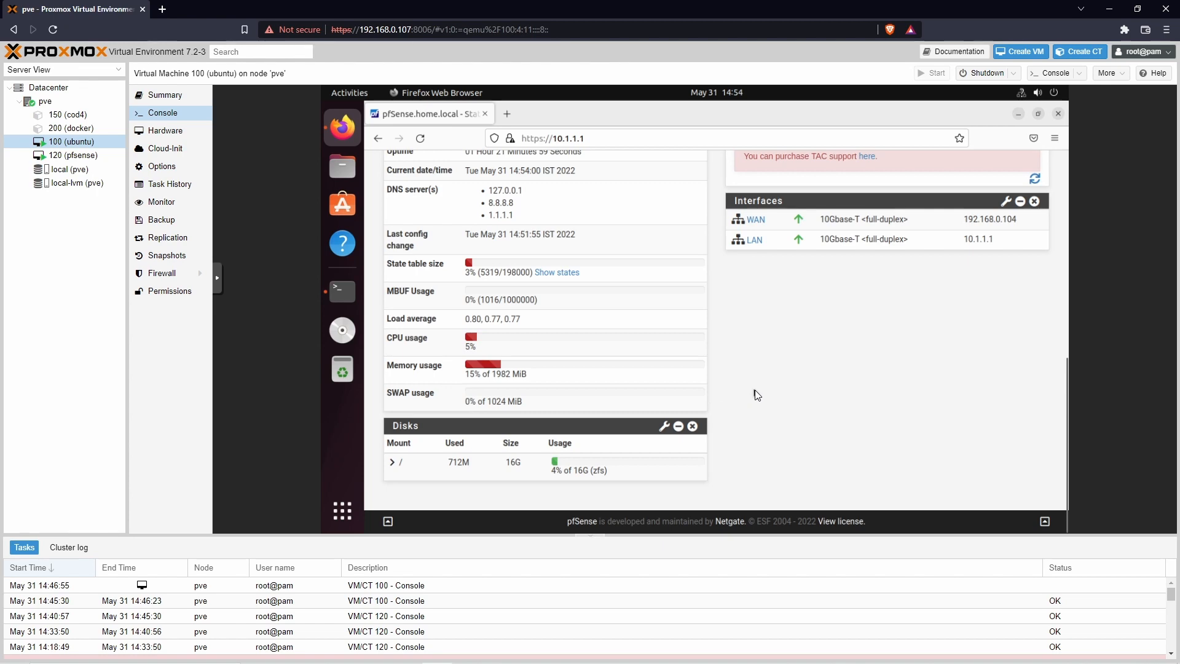
pyautogui.scroll(8, 758, 394)
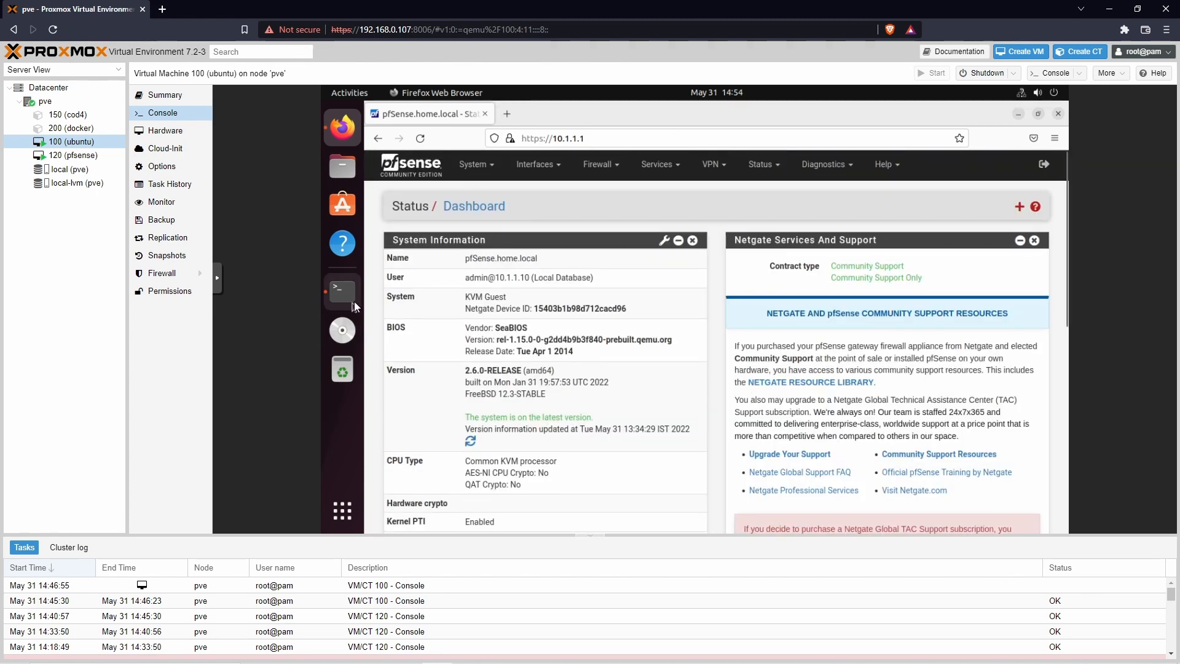
# Step: Run ping google.com, which fails with a temporary name resolution error
pyautogui.click(342, 290)
pyautogui.write('ping g')
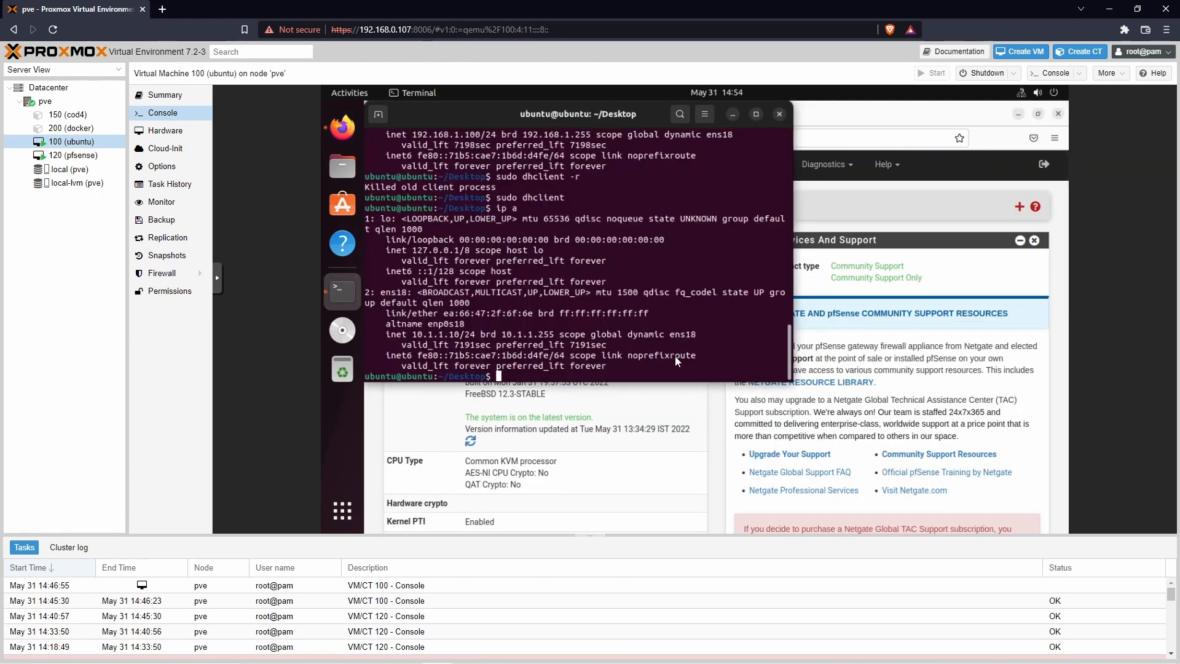
pyautogui.write('oogle.com')
pyautogui.press('Return')
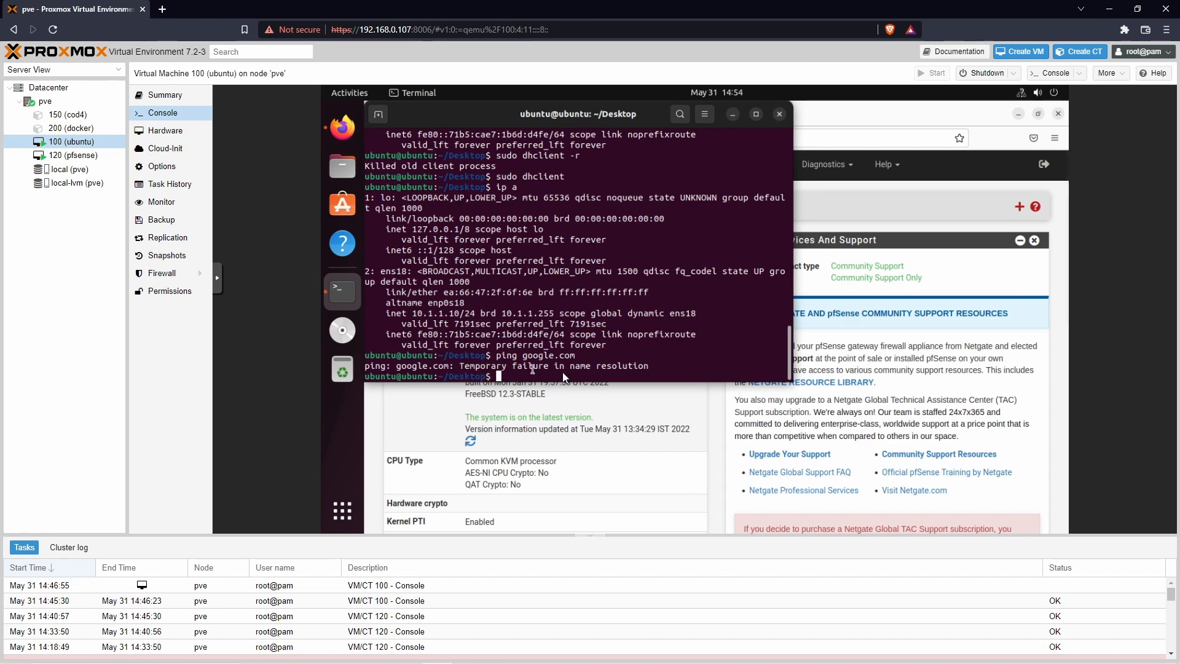
pyautogui.click(691, 392)
# Step: Open the Services > DNS Resolver page and enable Forwarding Mode
pyautogui.click(657, 164)
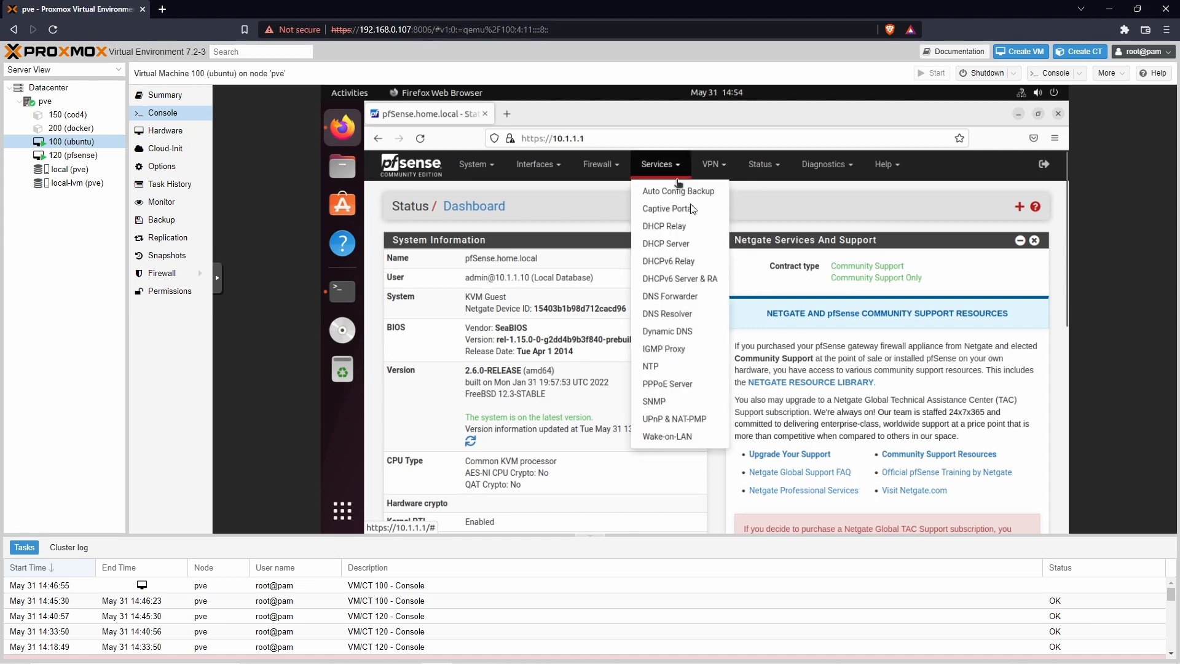
pyautogui.click(674, 314)
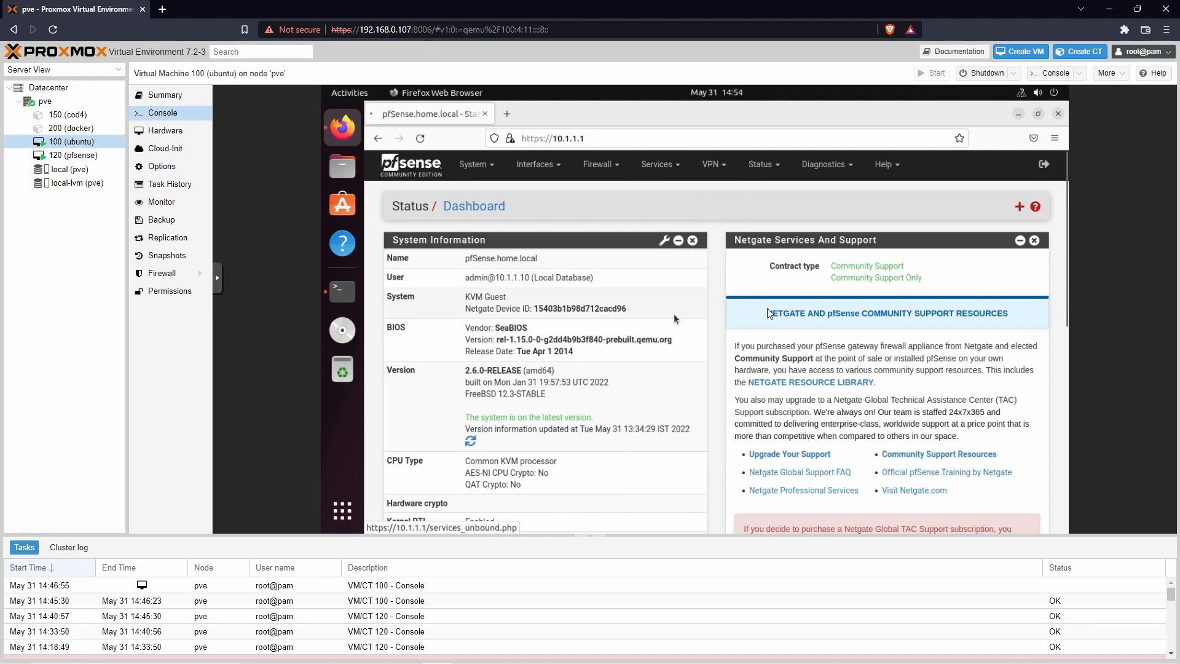
pyautogui.scroll(-5, 824, 354)
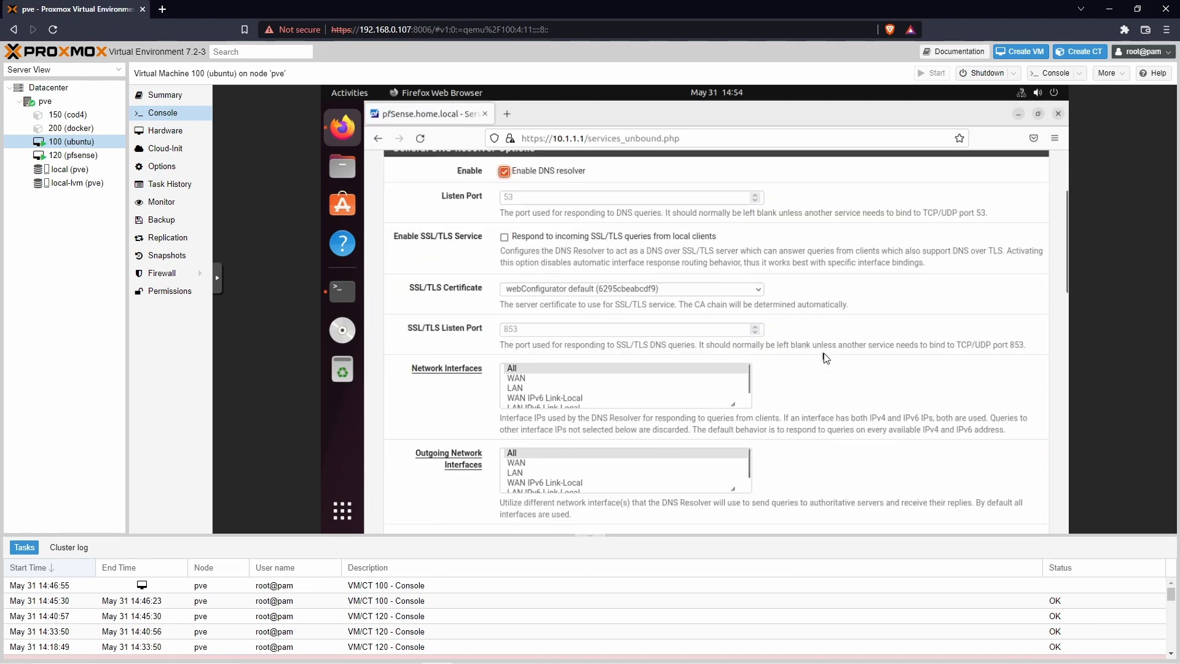
pyautogui.scroll(-3, 826, 358)
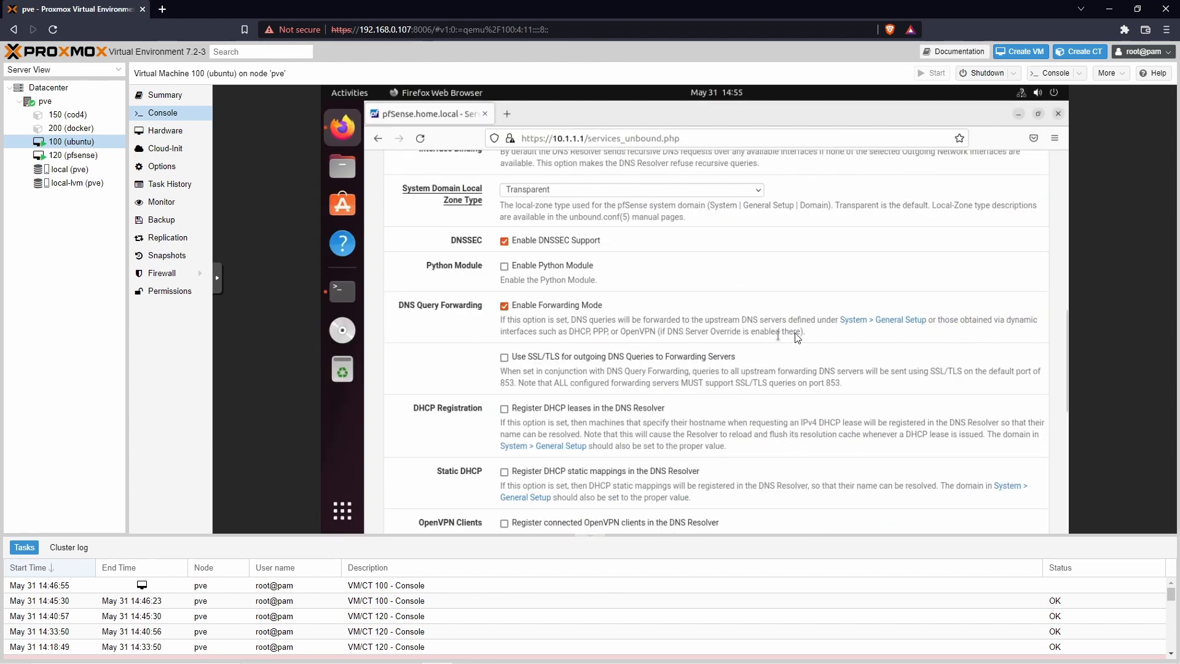
pyautogui.scroll(1, 781, 341)
pyautogui.click(504, 367)
pyautogui.click(504, 367)
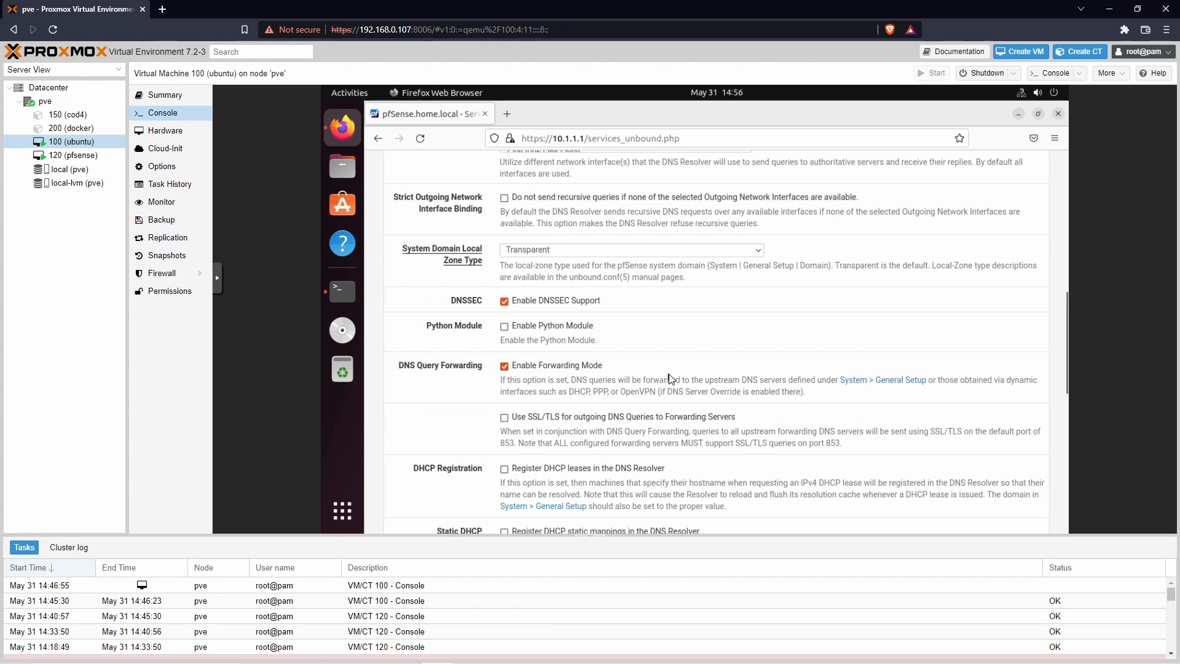
# Step: Save and apply the DNS Resolver changes, then bring the Ubuntu terminal forward
pyautogui.scroll(-1, 671, 378)
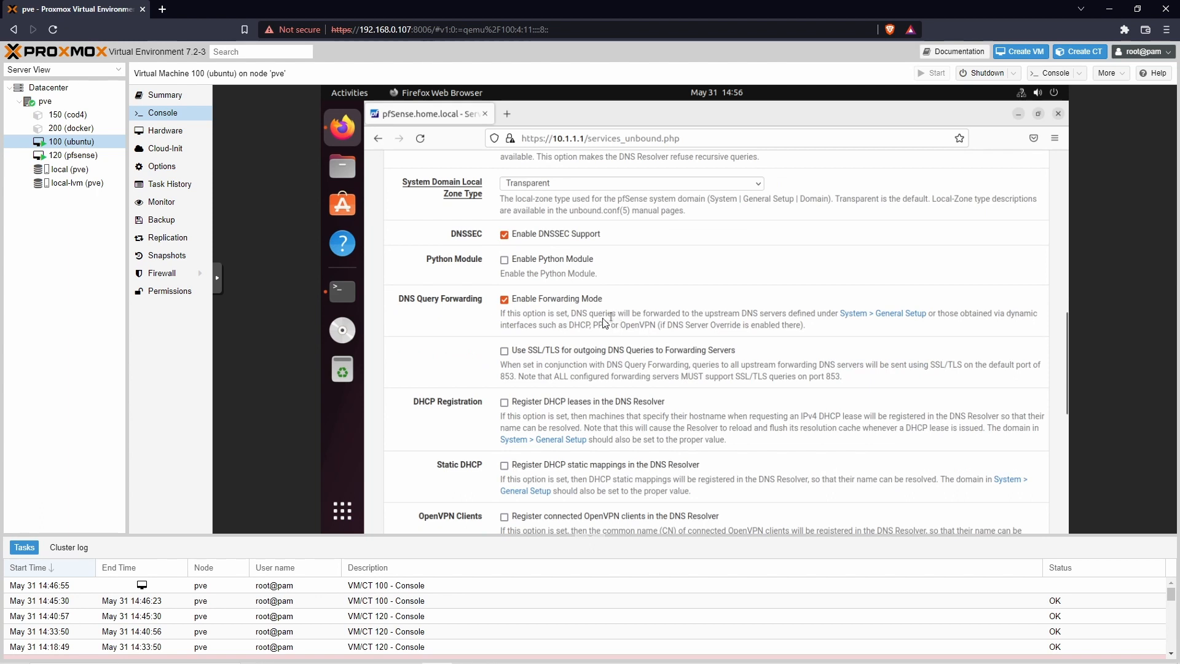
pyautogui.moveTo(572, 314); pyautogui.dragTo(618, 315)
pyautogui.click(690, 314)
pyautogui.click(693, 313)
pyautogui.scroll(-10, 662, 328)
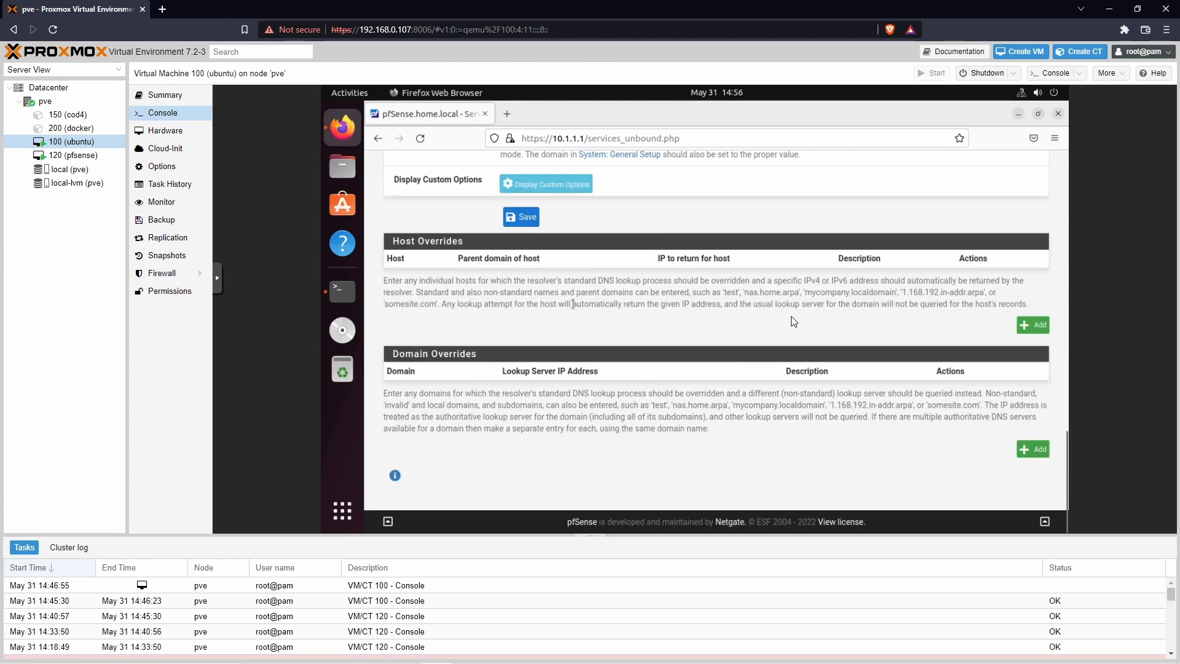
pyautogui.scroll(8, 763, 298)
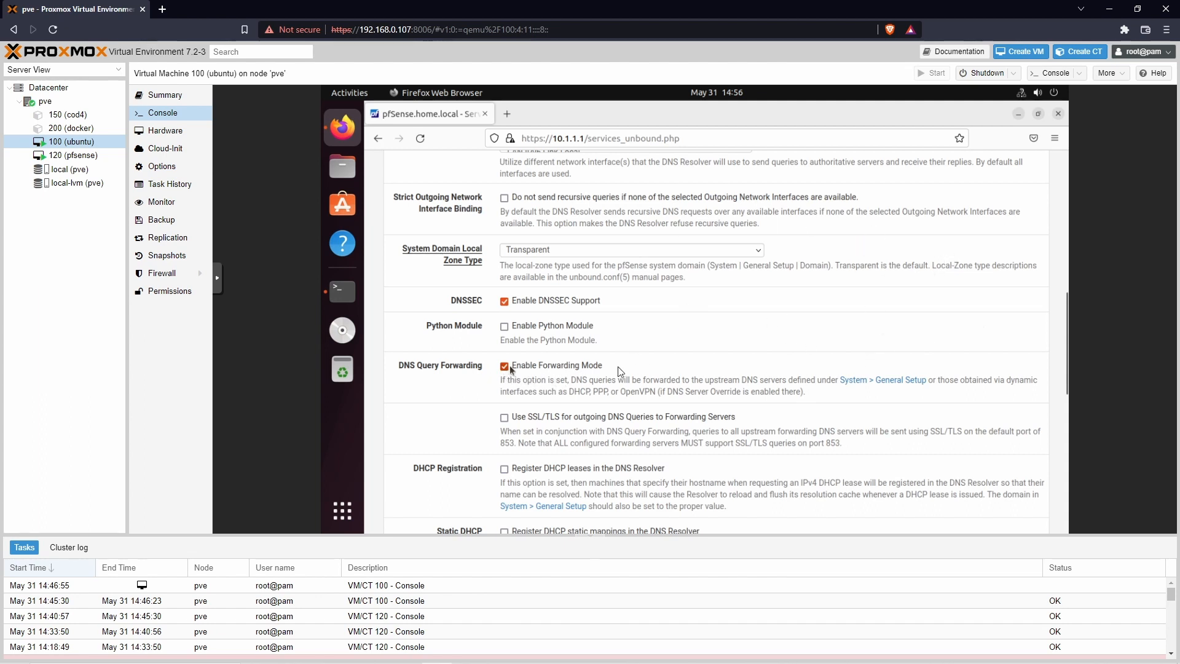
pyautogui.scroll(10, 842, 350)
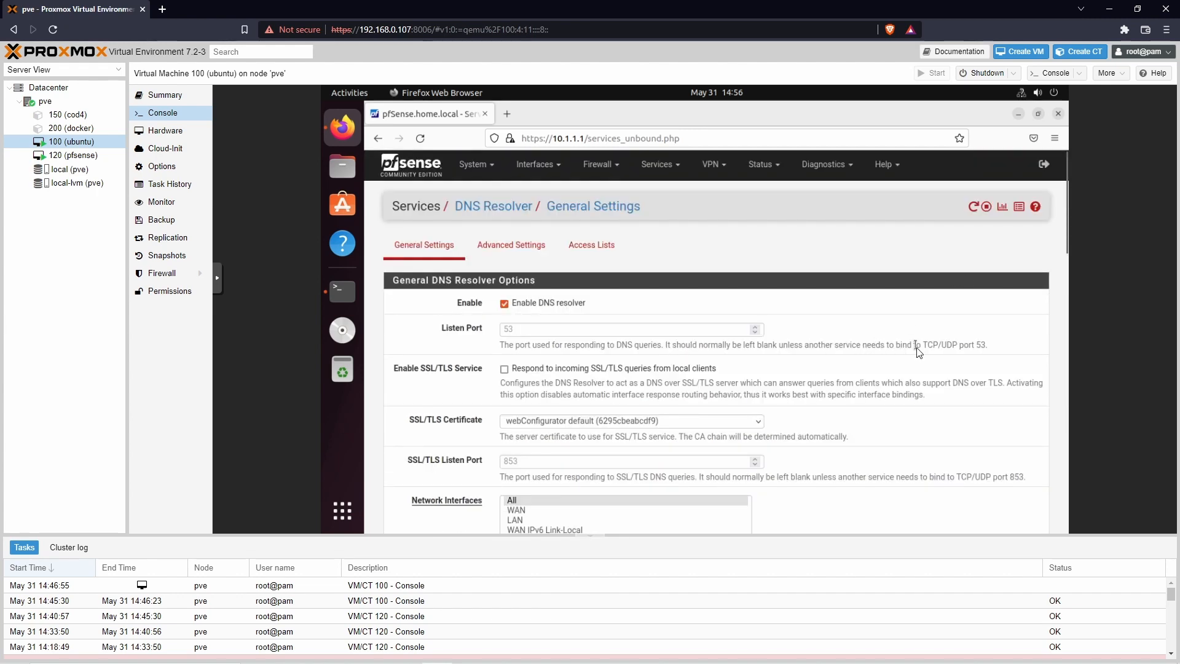
pyautogui.scroll(-10, 916, 344)
pyautogui.scroll(-10, 658, 362)
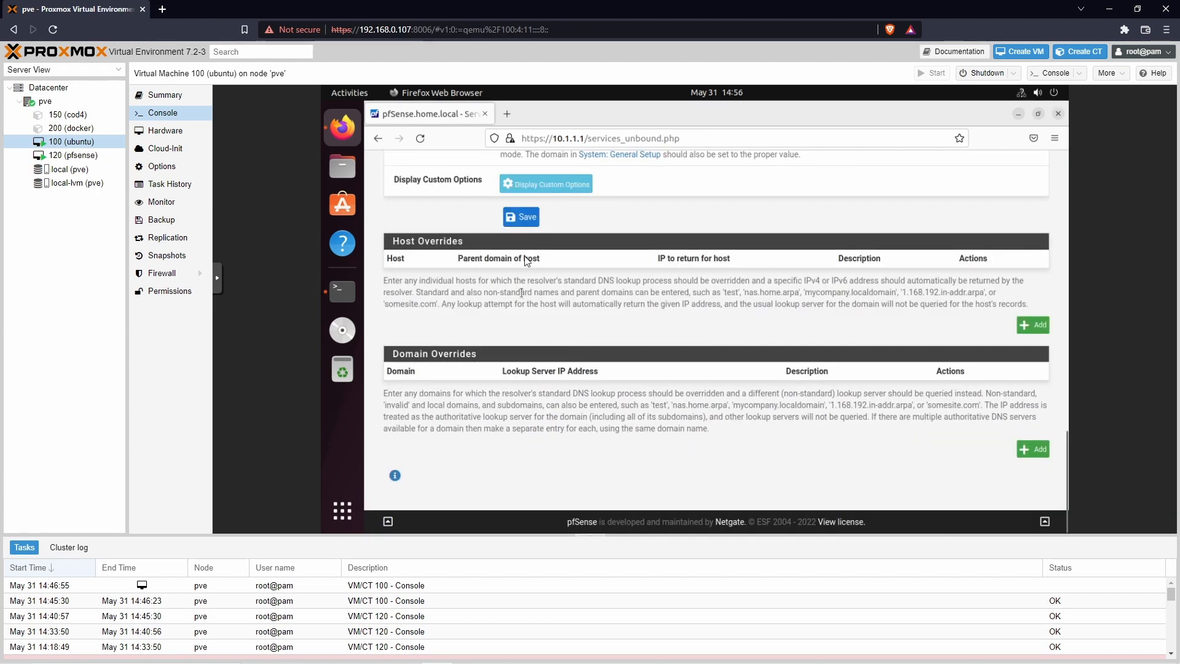
pyautogui.click(520, 221)
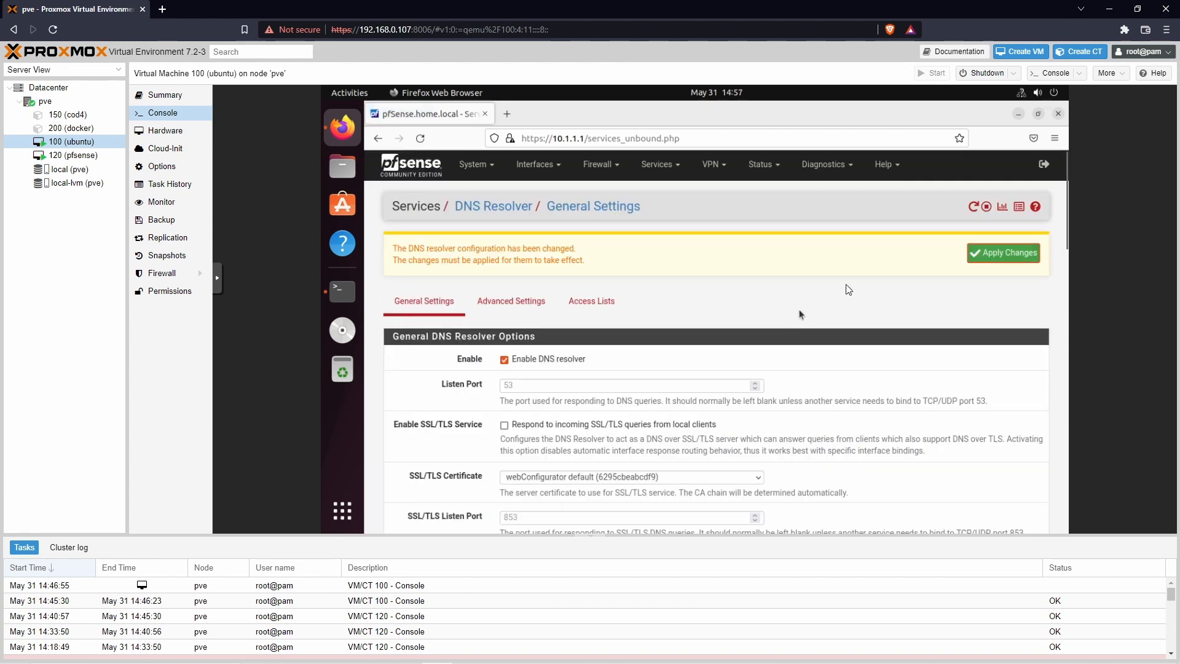
pyautogui.click(1000, 259)
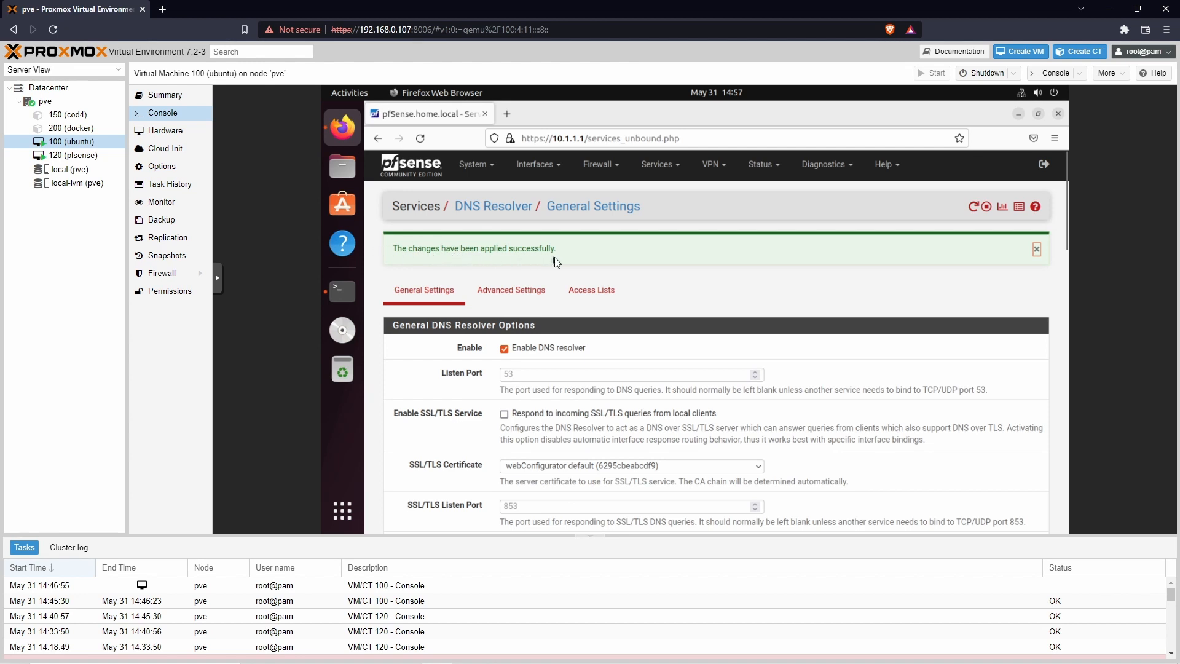
pyautogui.click(343, 291)
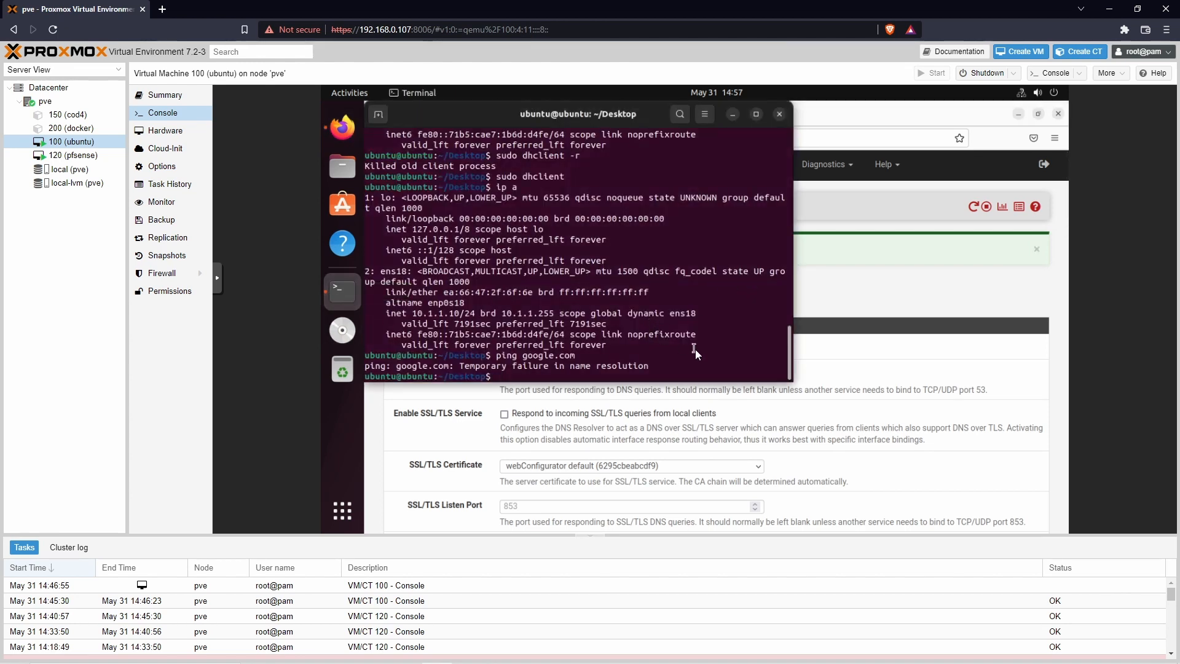
# Step: Ping google.com again, now getting replies, then return to the pfSense dashboard
pyautogui.write('ping google.com')
pyautogui.press('Return')
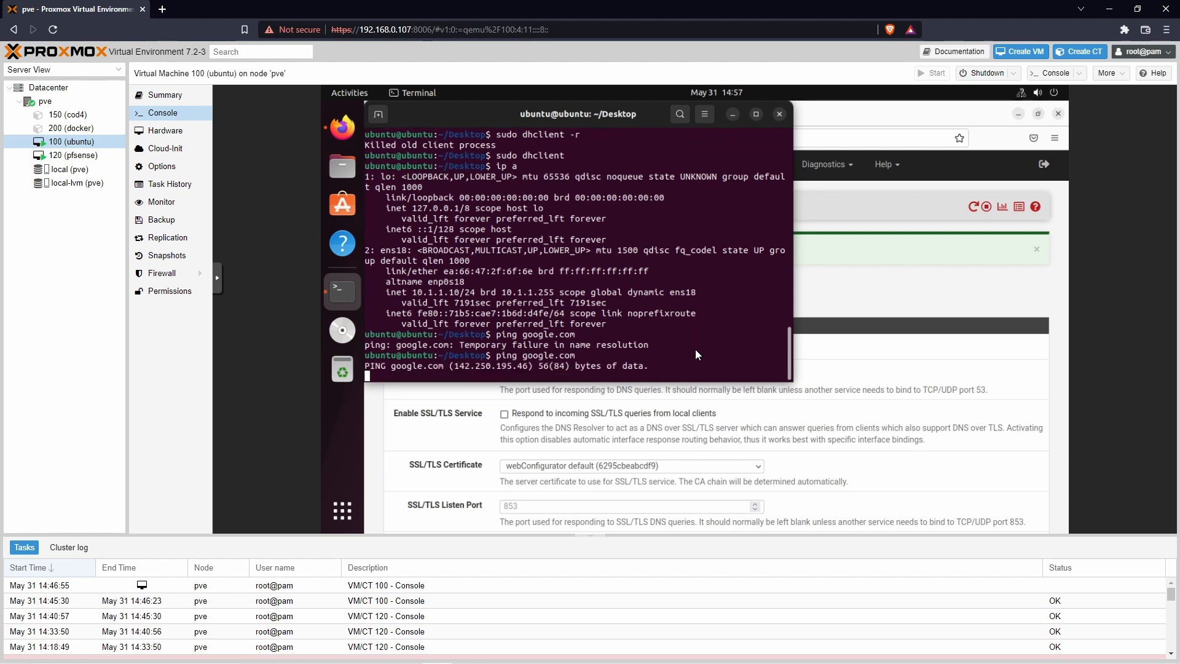
pyautogui.click(686, 385)
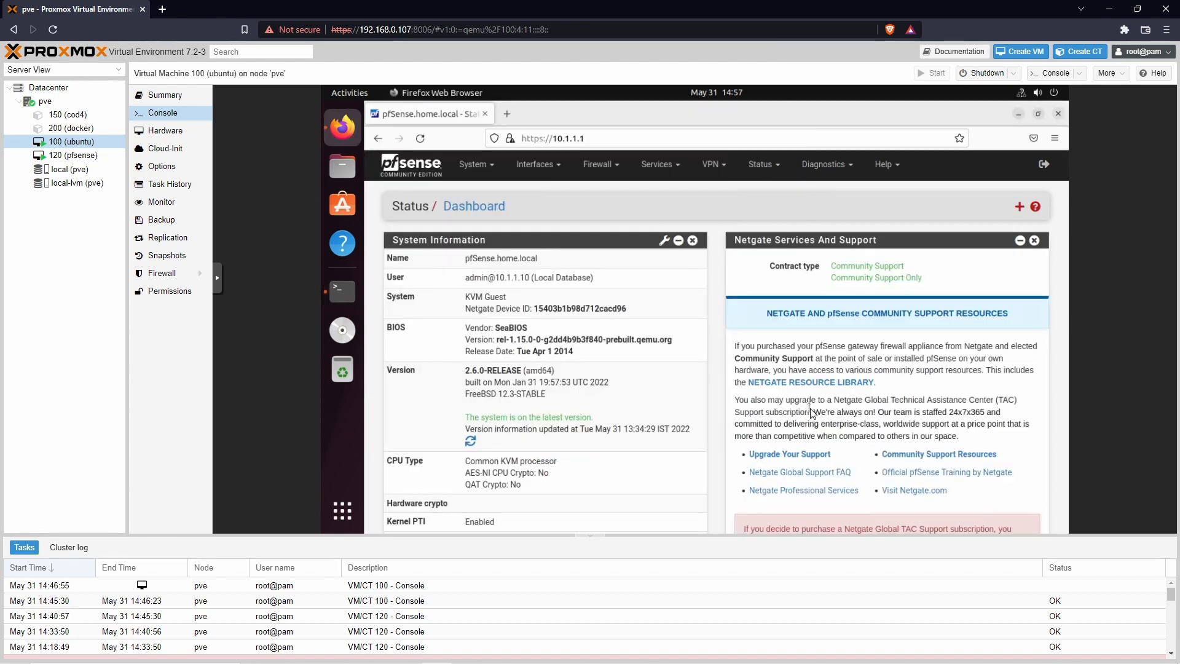